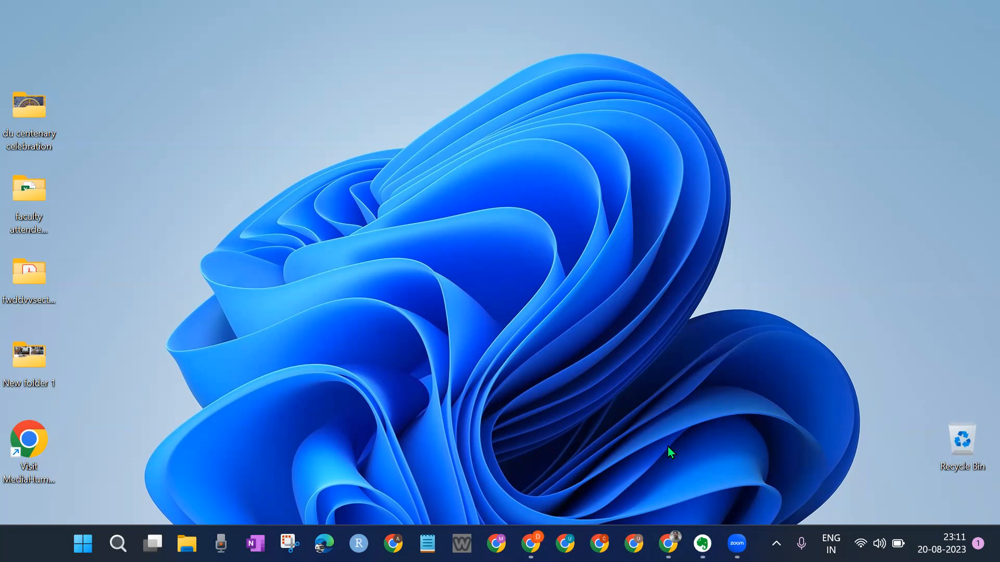
Step: Bring up the participants certificate sheet and drag email column C narrower
{"action": "left_click", "coordinate": [668, 544]}
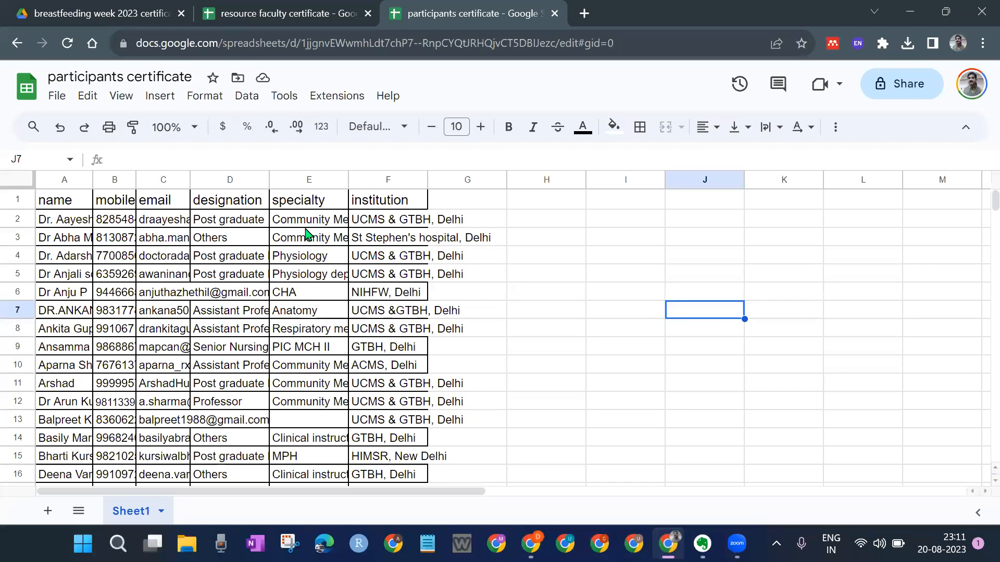
{"action": "left_click_drag", "start_coordinate": [190, 181], "coordinate": [182, 181]}
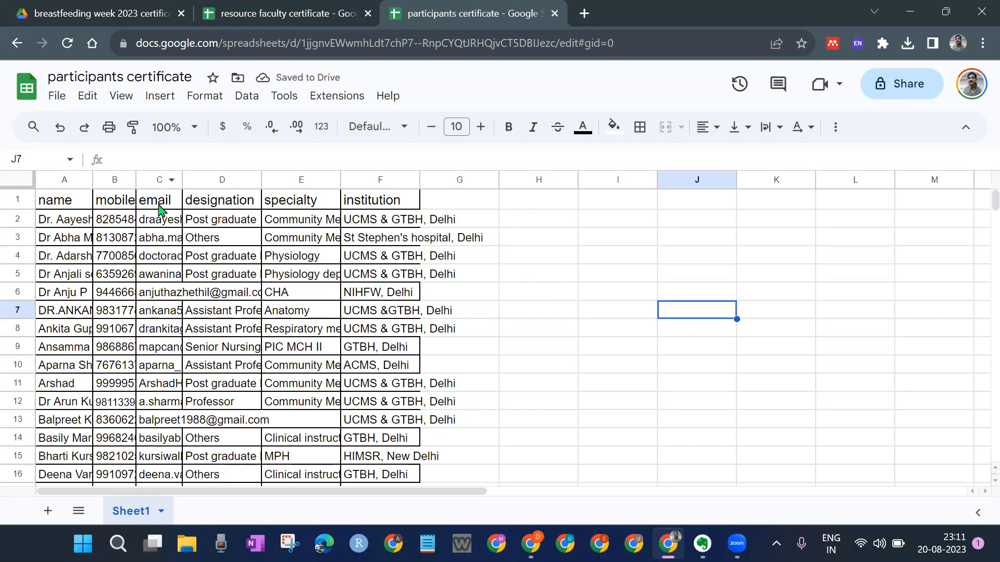
{"action": "left_click_drag", "start_coordinate": [183, 180], "coordinate": [178, 180]}
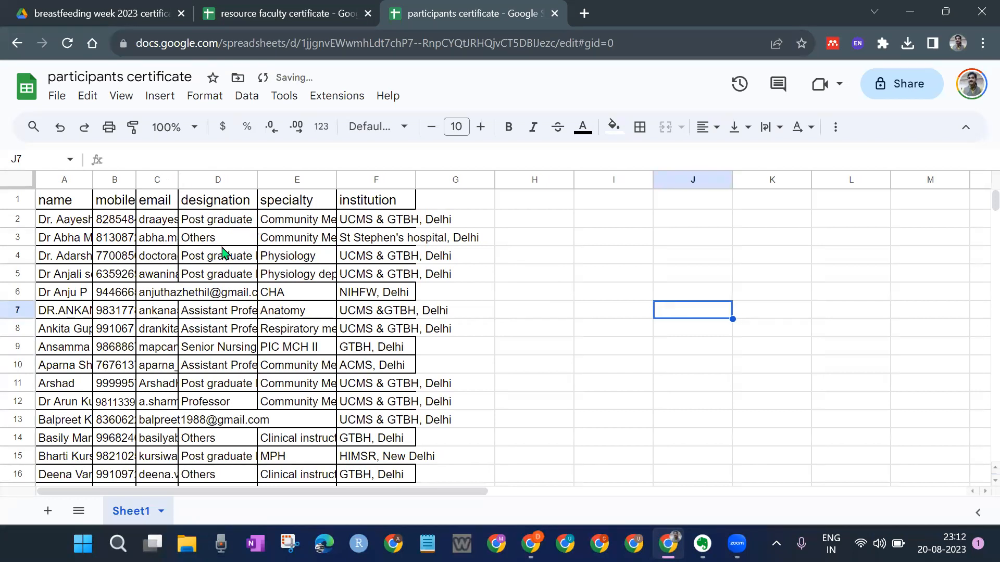
{"action": "left_click", "coordinate": [153, 180]}
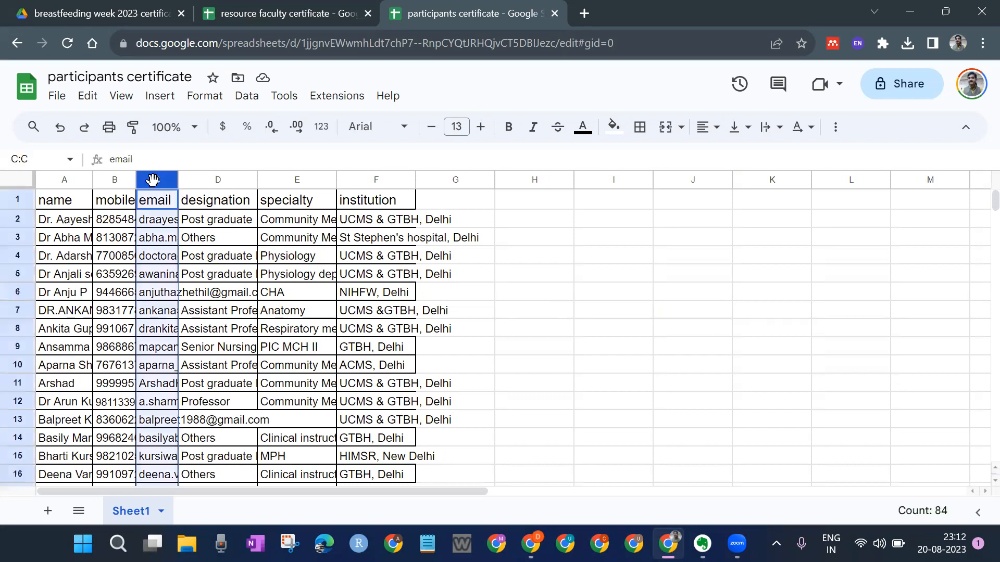
{"action": "left_click", "coordinate": [53, 179]}
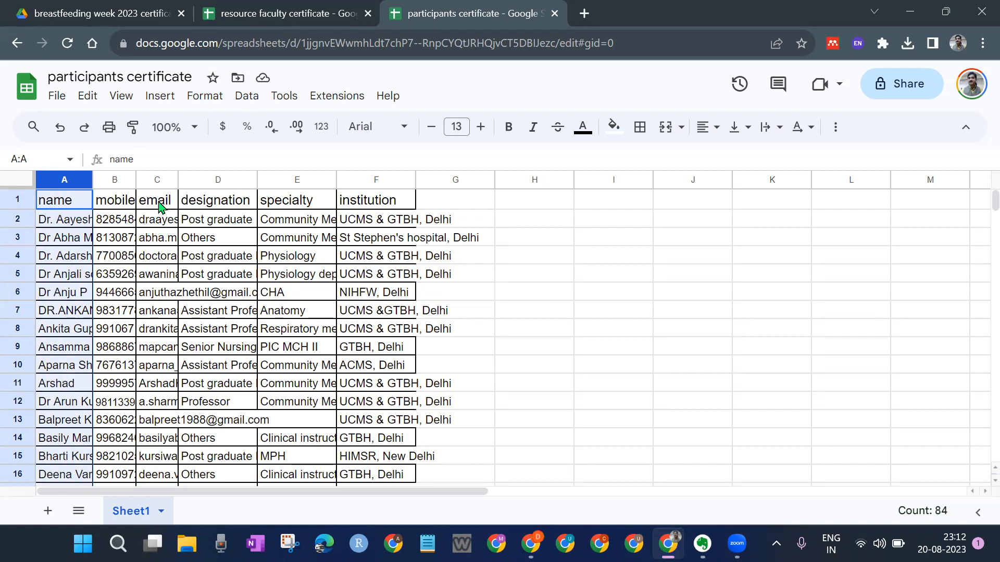
{"action": "left_click", "coordinate": [151, 178]}
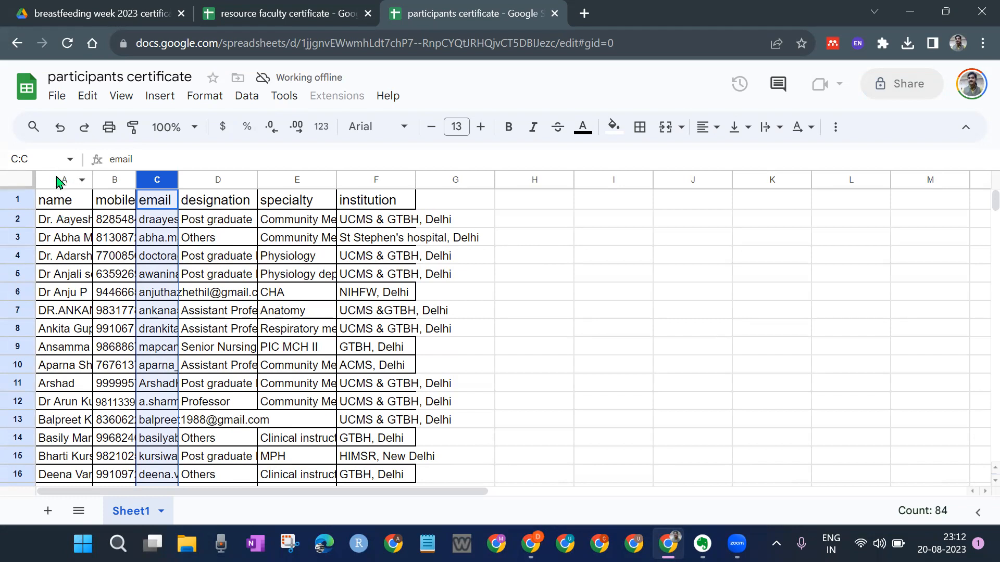
{"action": "left_click", "coordinate": [58, 181]}
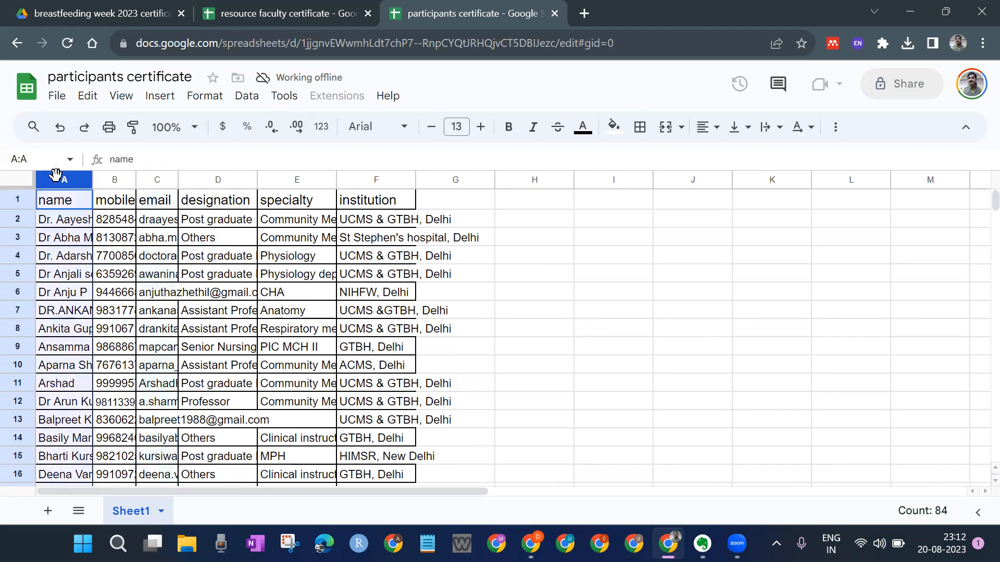
{"action": "left_click", "coordinate": [154, 182]}
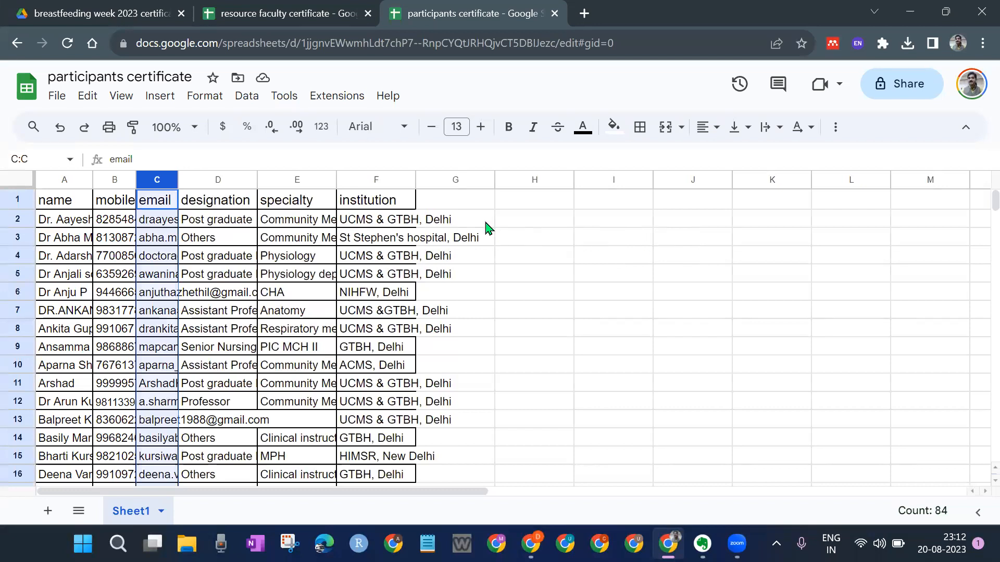
Step: Open the Google Workspace Marketplace from Extensions > Add-ons > Get add-ons
{"action": "left_click", "coordinate": [331, 104]}
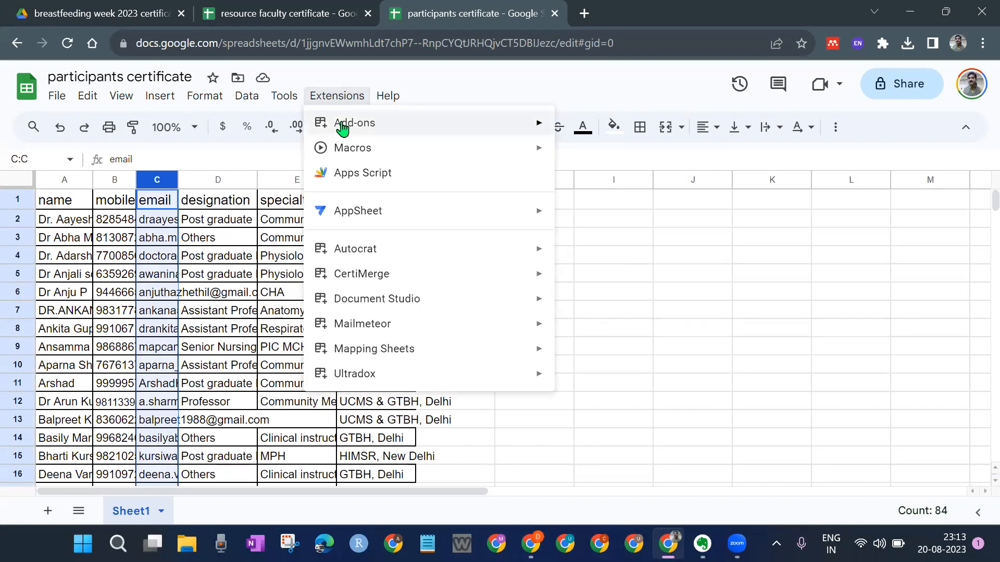
{"action": "mouse_move", "coordinate": [342, 127]}
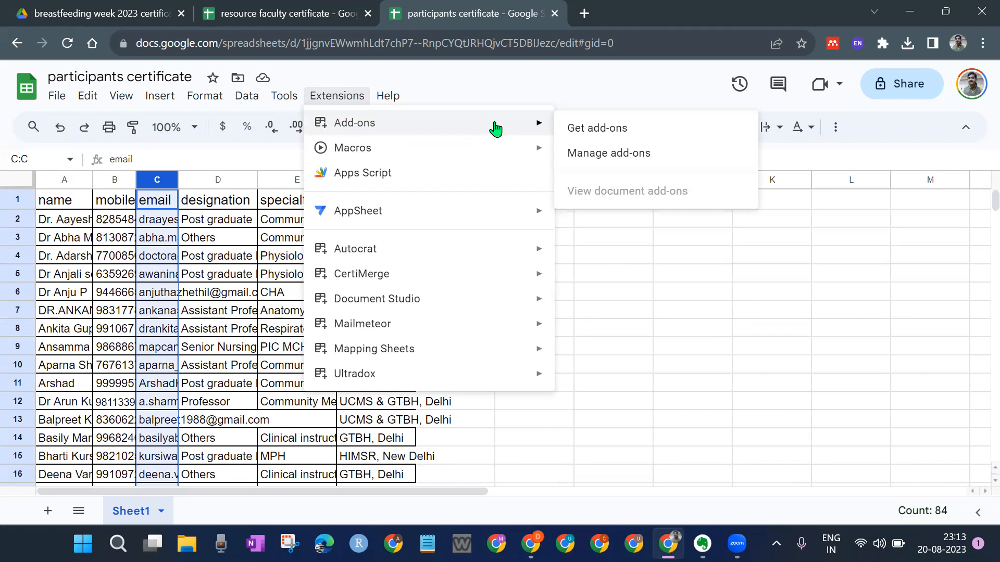
{"action": "left_click", "coordinate": [611, 134]}
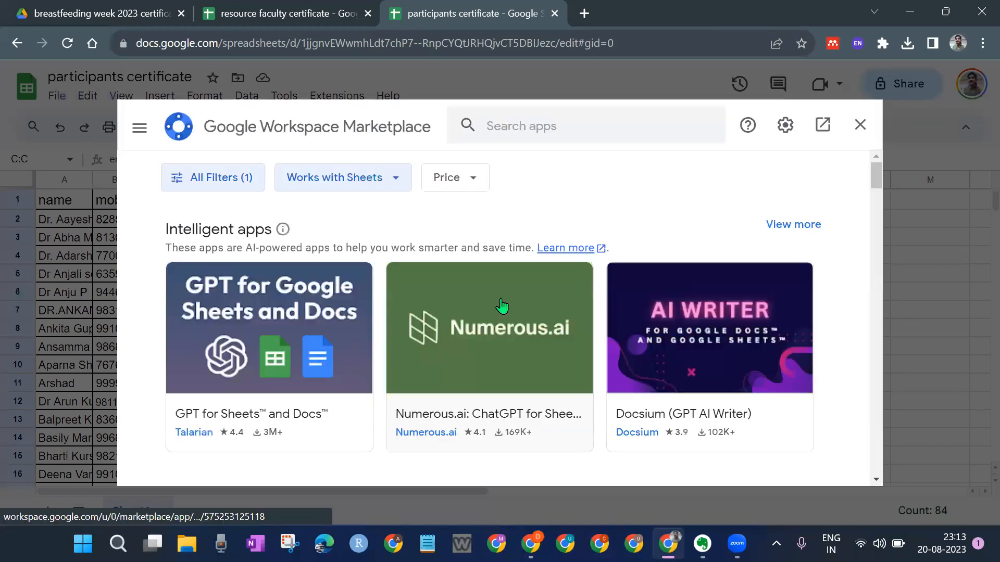
Step: Search the Marketplace for 'autocr' and open the Autocrat add-on's details page
{"action": "left_click", "coordinate": [523, 130]}
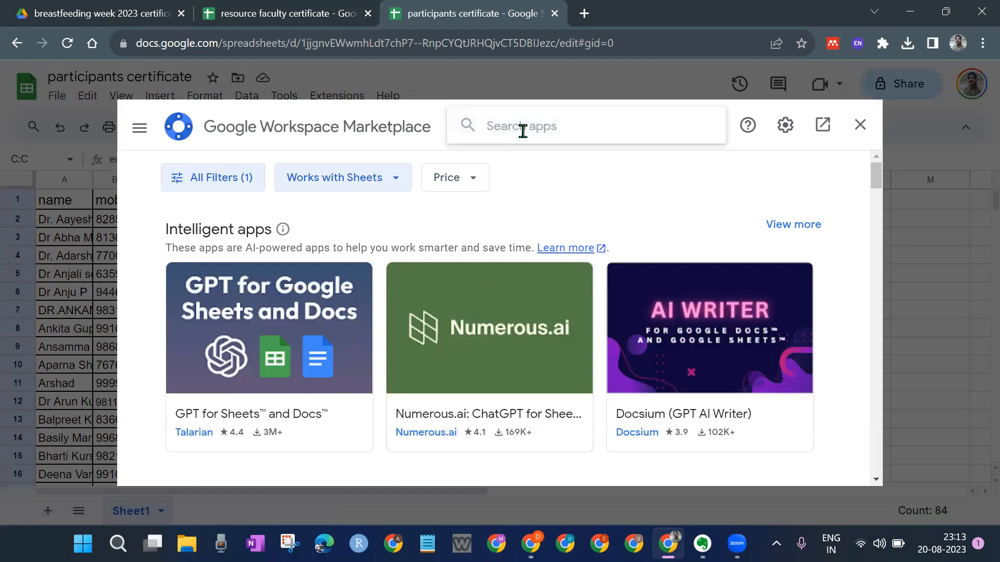
{"action": "type", "text": "autocr"}
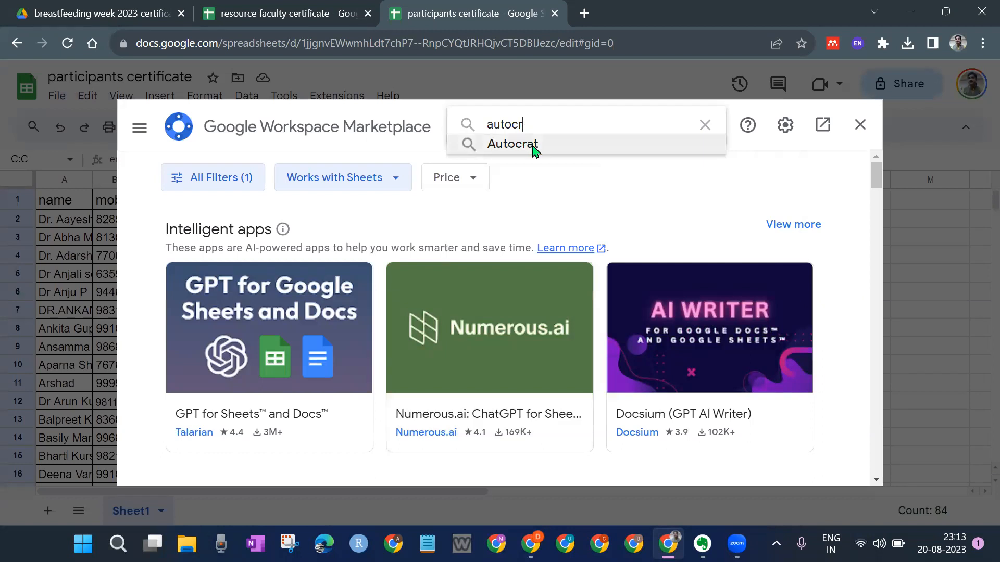
{"action": "left_click", "coordinate": [533, 146]}
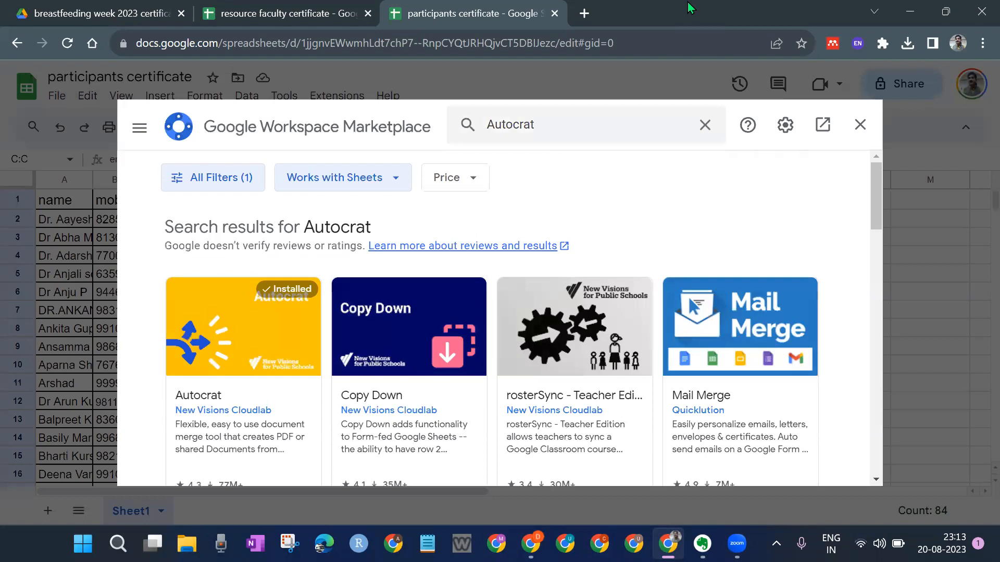
{"action": "left_click", "coordinate": [238, 343]}
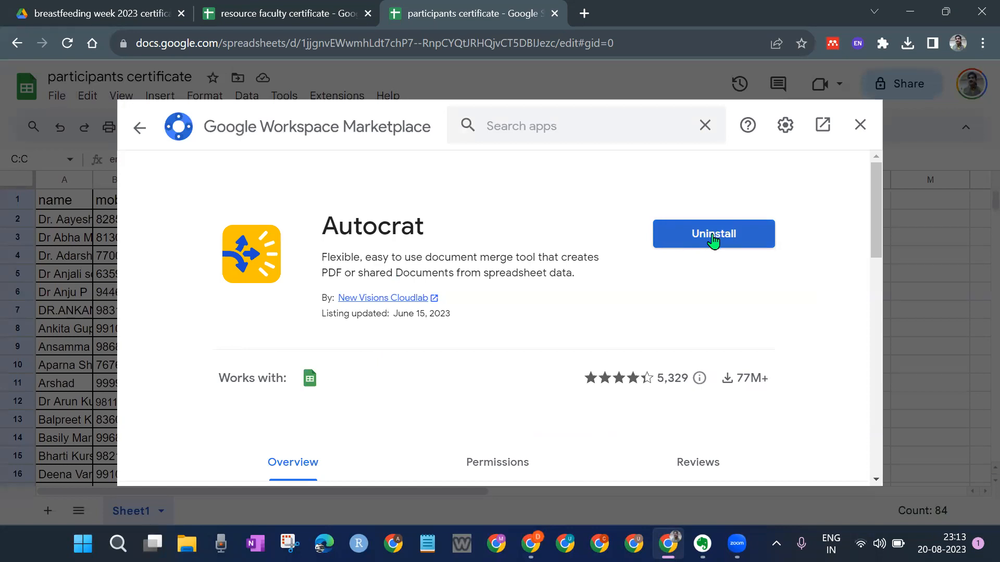
Step: Confirm Autocrat shows as installed, then close the Marketplace
{"action": "scroll", "coordinate": [518, 242], "scroll_direction": "down", "scroll_amount": 1}
{"action": "scroll", "coordinate": [520, 240], "scroll_direction": "up", "scroll_amount": 1}
{"action": "scroll", "coordinate": [548, 309], "scroll_direction": "down", "scroll_amount": 2}
{"action": "scroll", "coordinate": [548, 309], "scroll_direction": "up", "scroll_amount": 2}
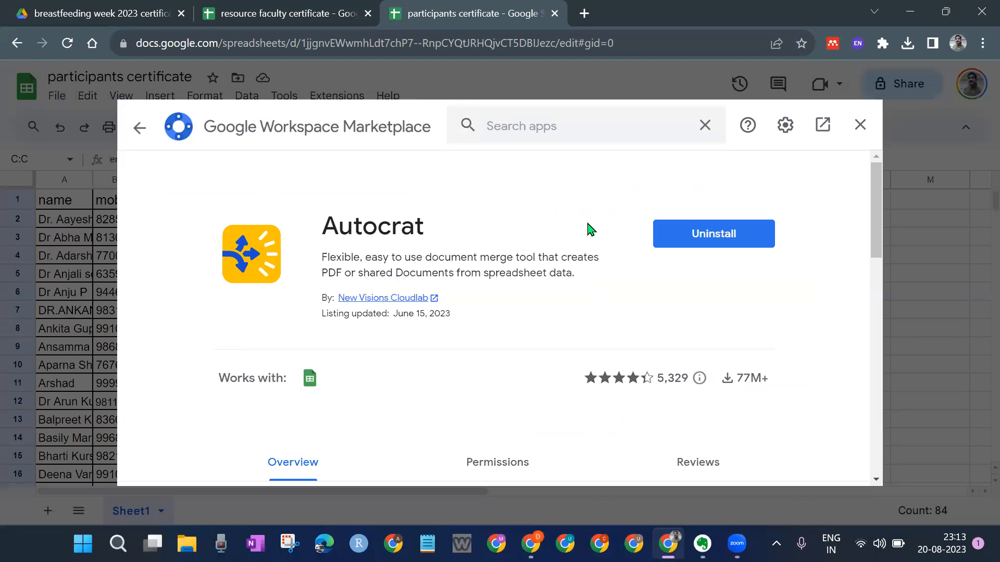
{"action": "left_click", "coordinate": [861, 131]}
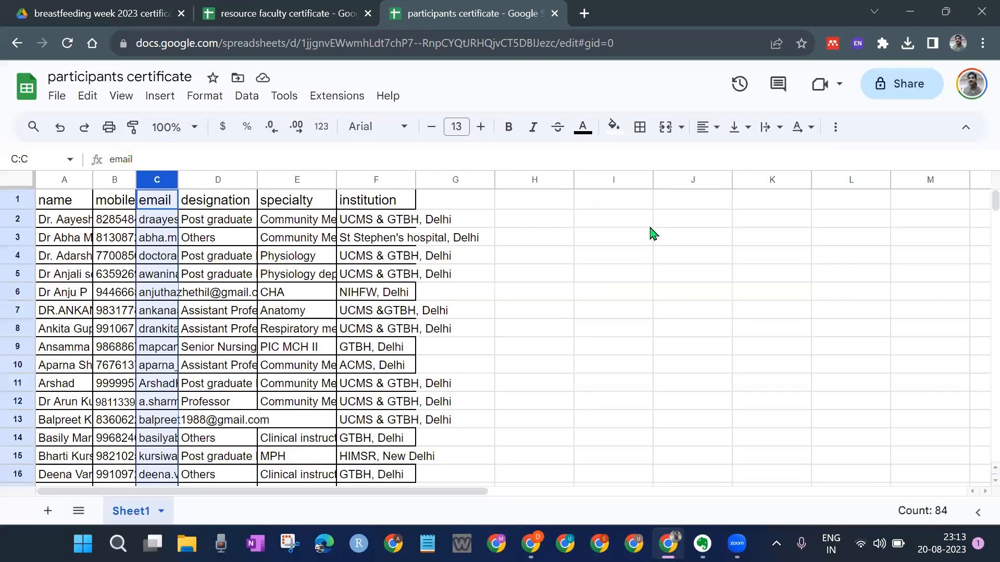
{"action": "left_click", "coordinate": [555, 311]}
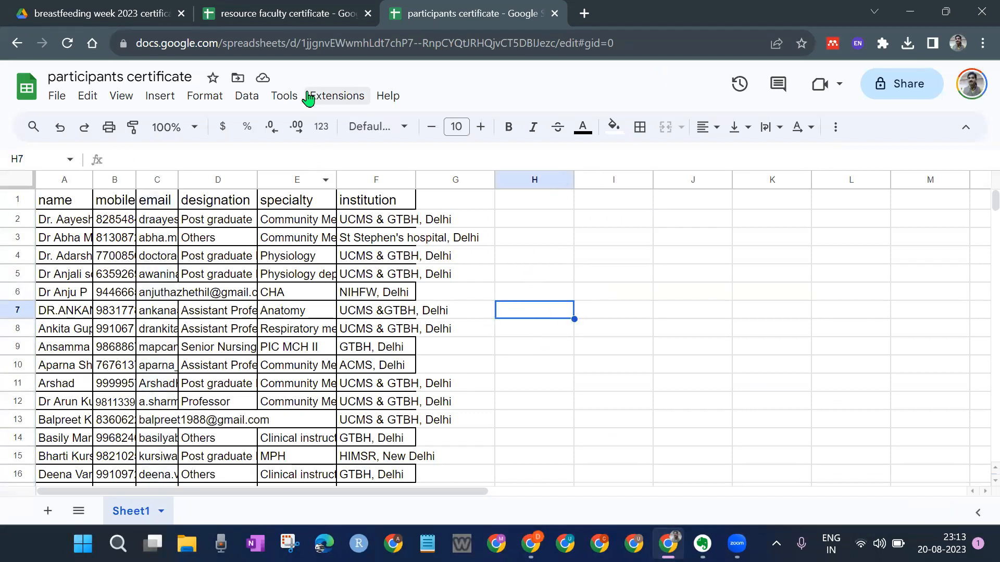
{"action": "left_click", "coordinate": [323, 97]}
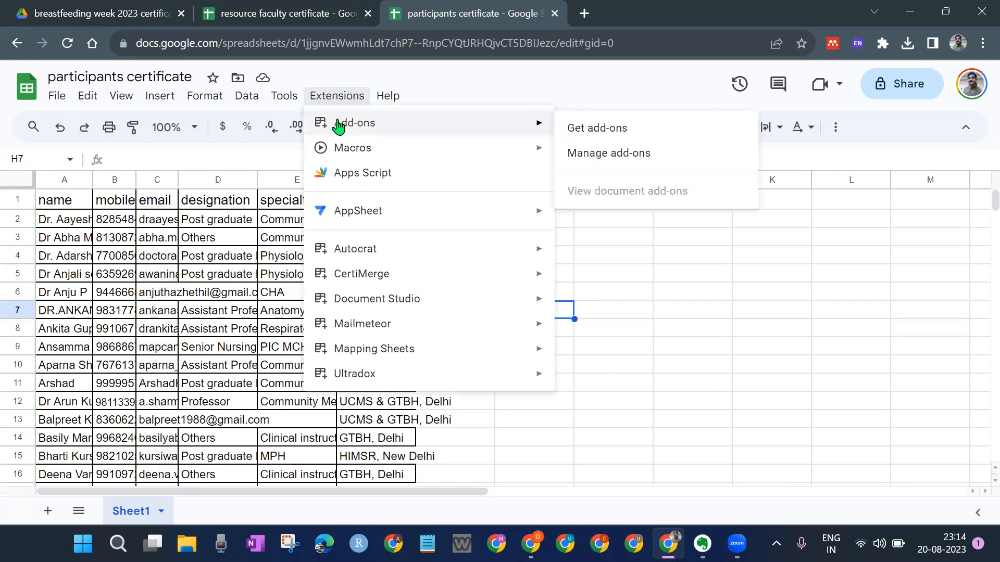
{"action": "left_click", "coordinate": [773, 311]}
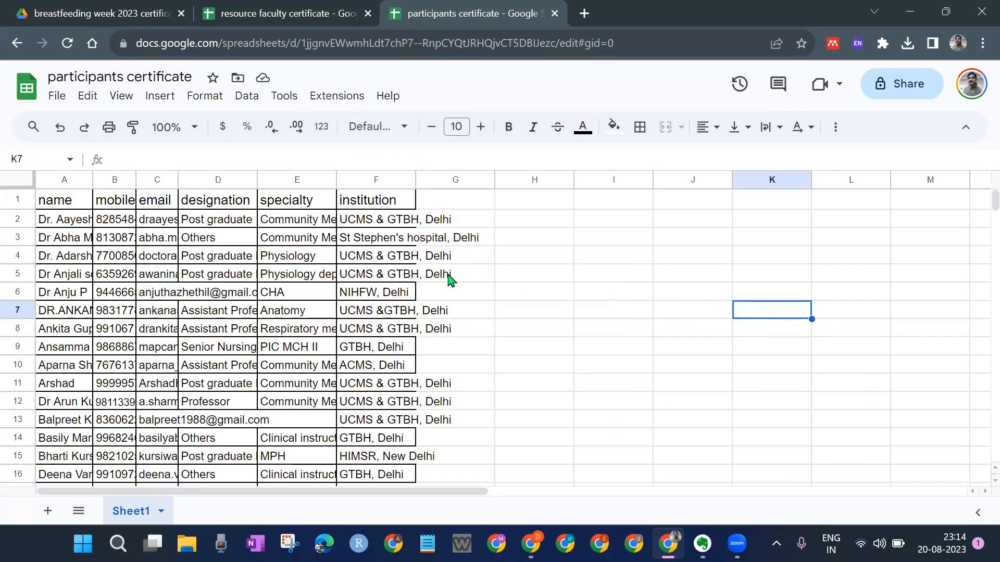
{"action": "left_click", "coordinate": [657, 296]}
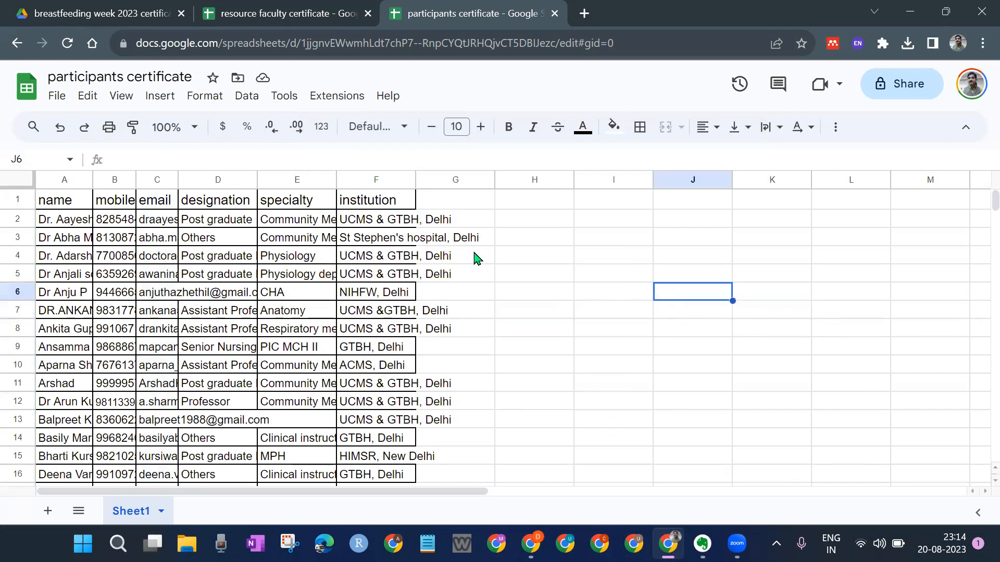
{"action": "left_click", "coordinate": [333, 99]}
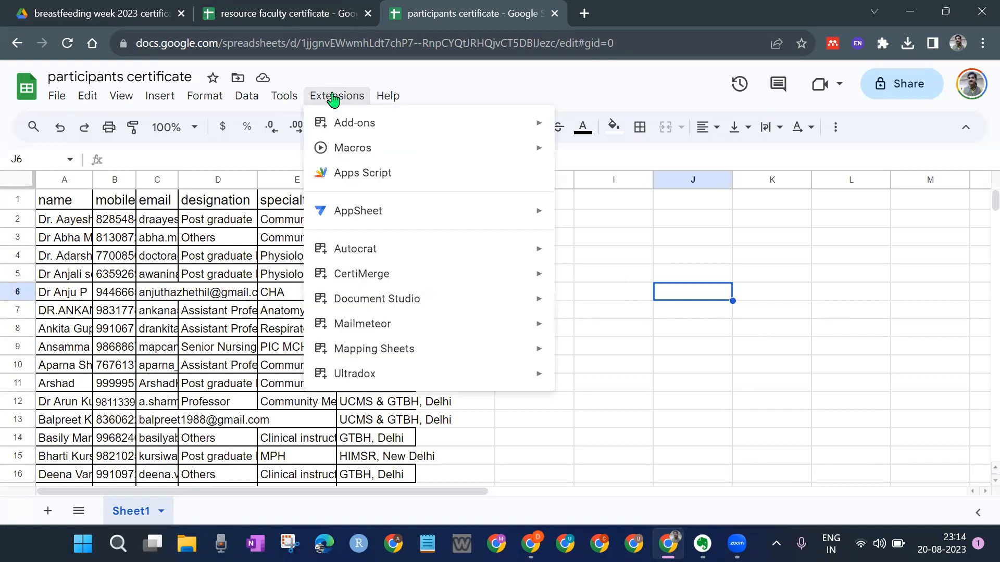
{"action": "mouse_move", "coordinate": [361, 252]}
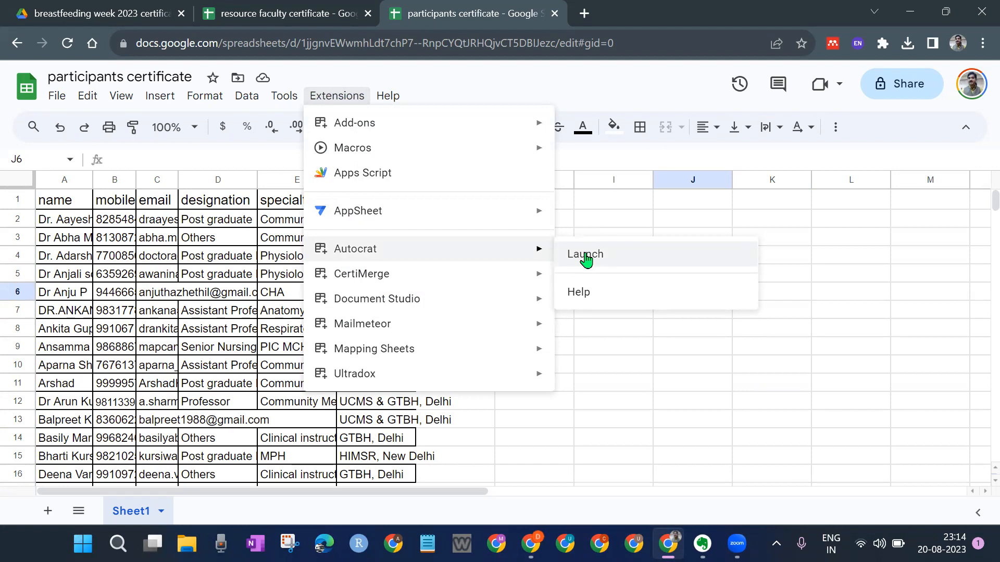
{"action": "left_click", "coordinate": [585, 227]}
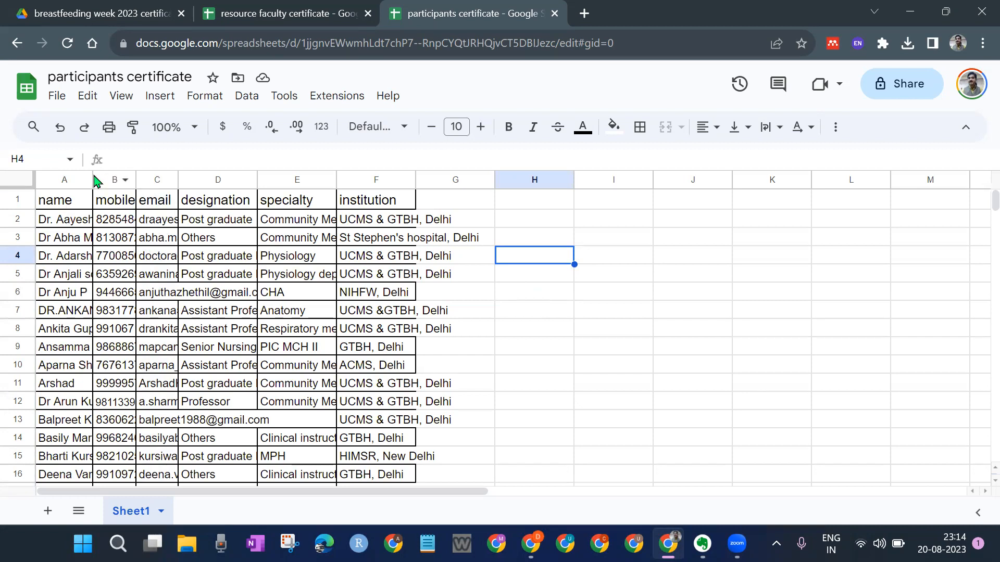
Step: Inspect the name column A and email column C, then go to the Drive certificate folder
{"action": "left_click", "coordinate": [61, 179]}
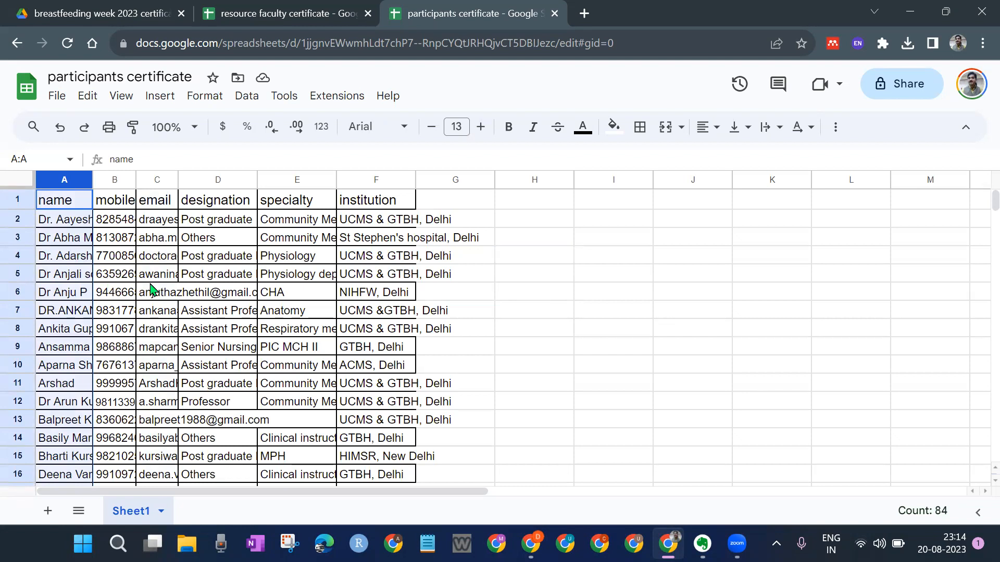
{"action": "left_click", "coordinate": [150, 180]}
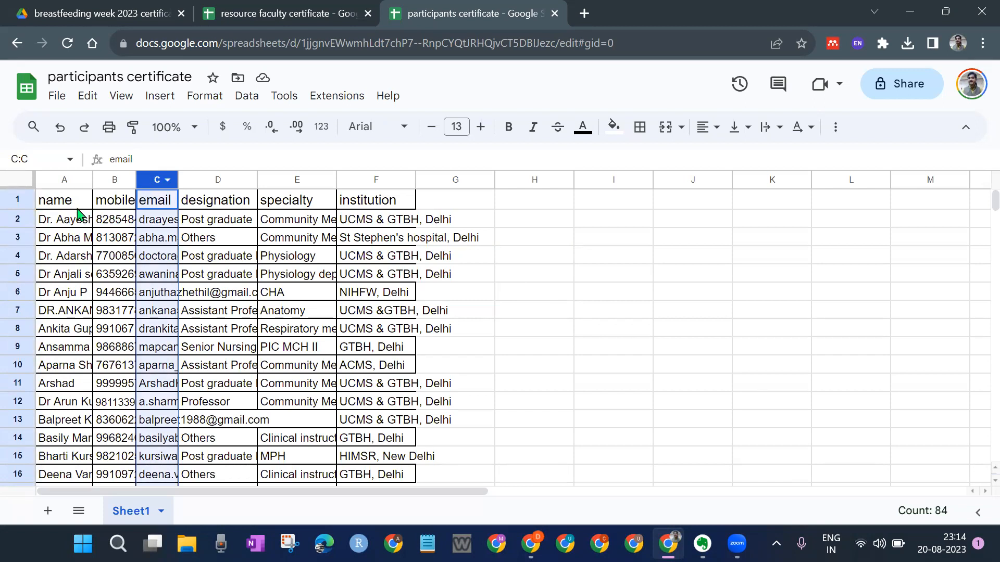
{"action": "left_click", "coordinate": [65, 180]}
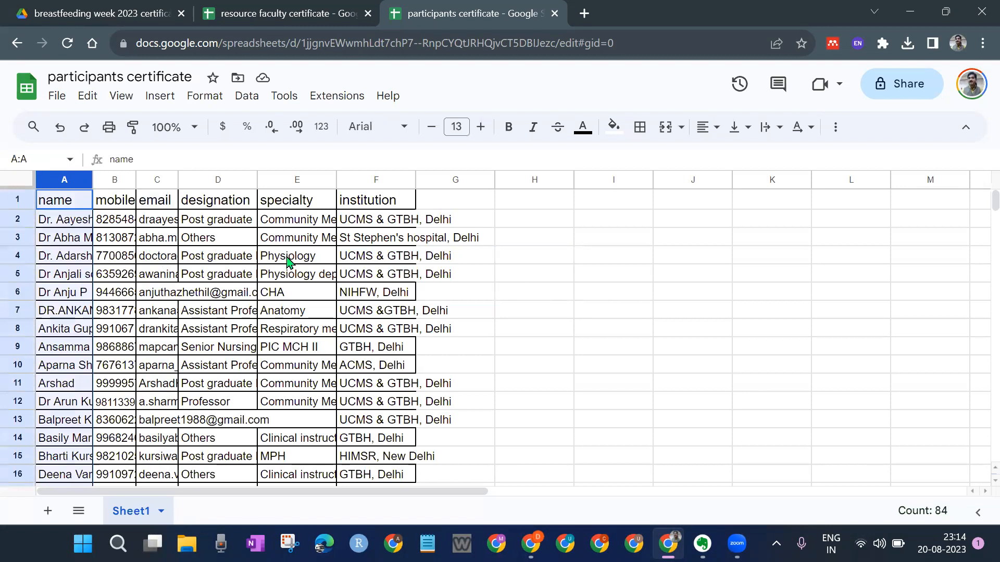
{"action": "left_click", "coordinate": [104, 13]}
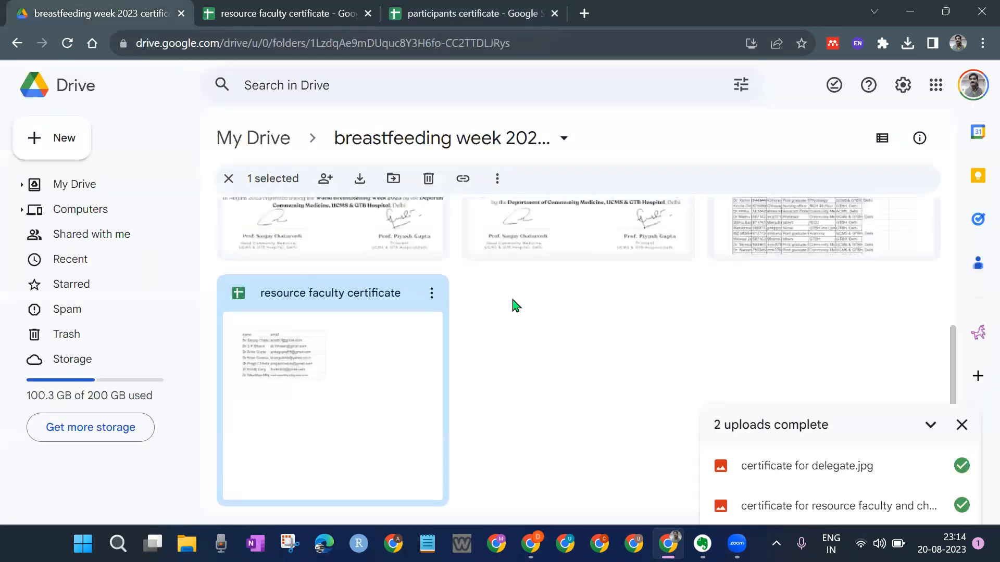
Step: Dismiss the '2 uploads complete' notice and preview certificate for delegate.jpg, then close the preview
{"action": "left_click", "coordinate": [962, 424]}
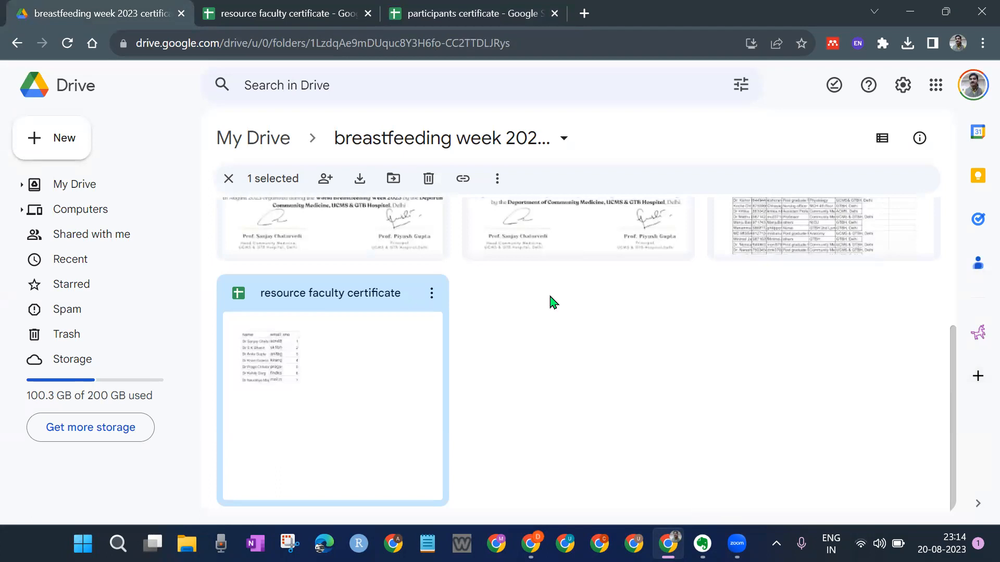
{"action": "scroll", "coordinate": [556, 326], "scroll_direction": "up", "scroll_amount": 5}
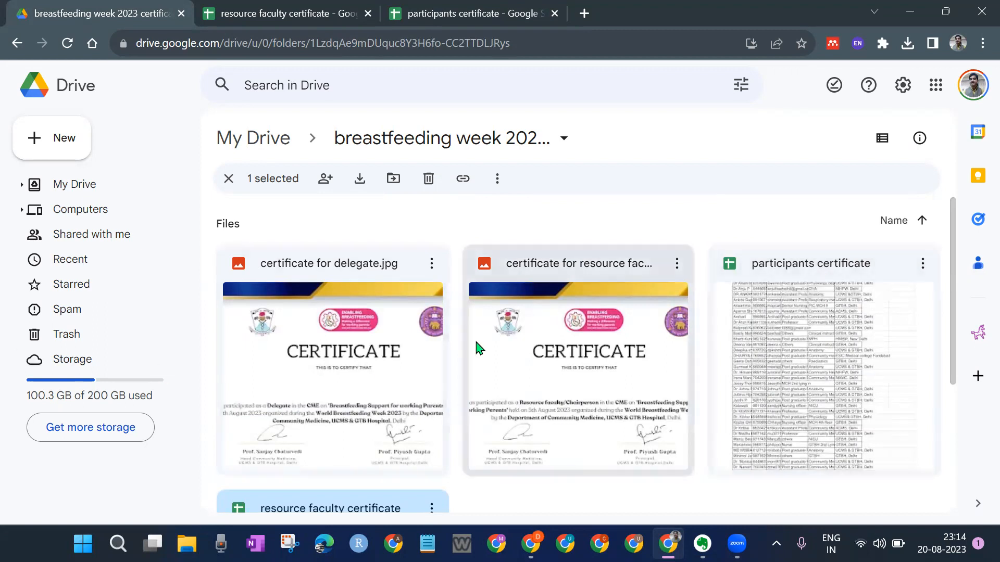
{"action": "double_click", "coordinate": [326, 359]}
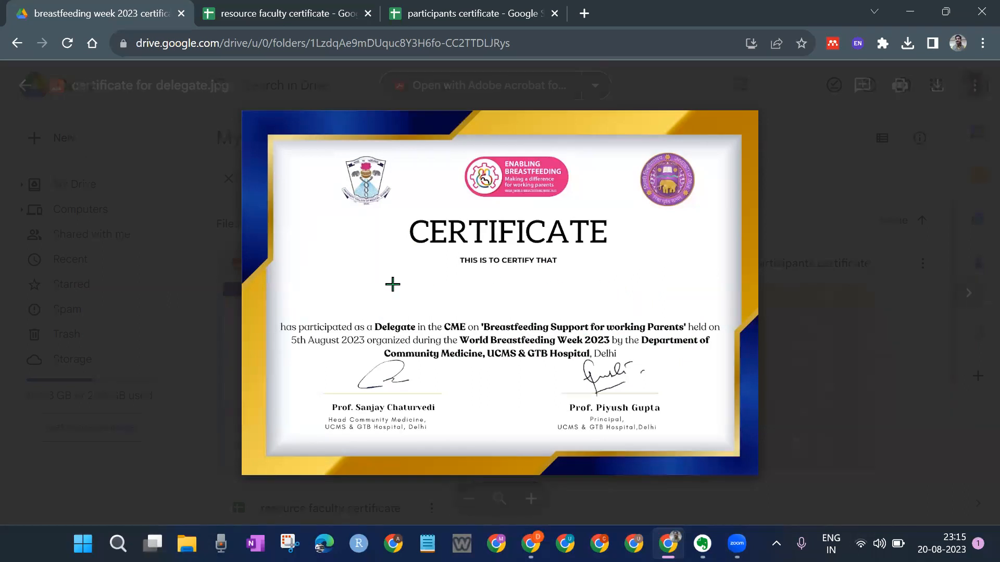
{"action": "left_click", "coordinate": [797, 365]}
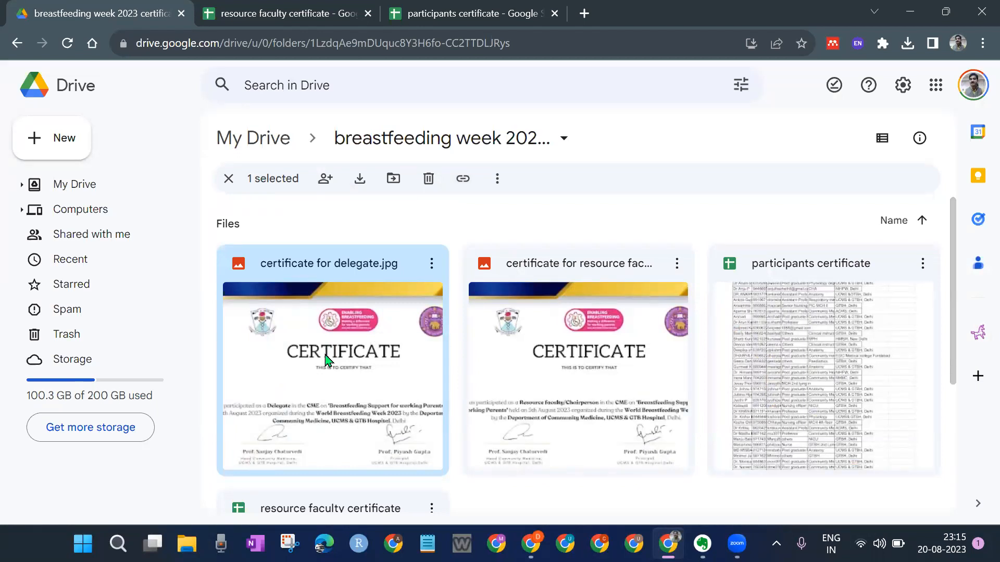
{"action": "scroll", "coordinate": [328, 360], "scroll_direction": "down", "scroll_amount": 3}
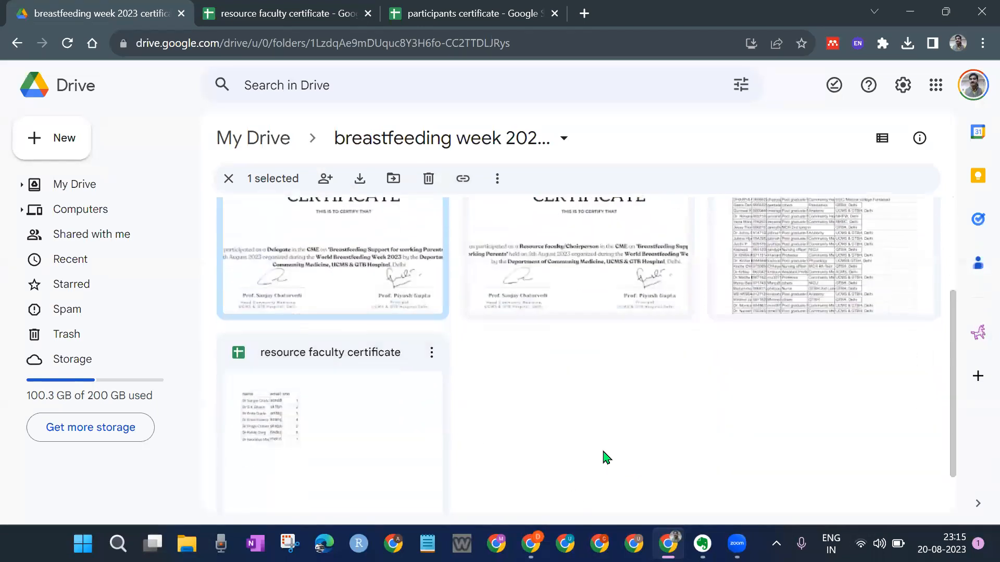
{"action": "left_click", "coordinate": [598, 430]}
{"action": "scroll", "coordinate": [599, 429], "scroll_direction": "up", "scroll_amount": 2}
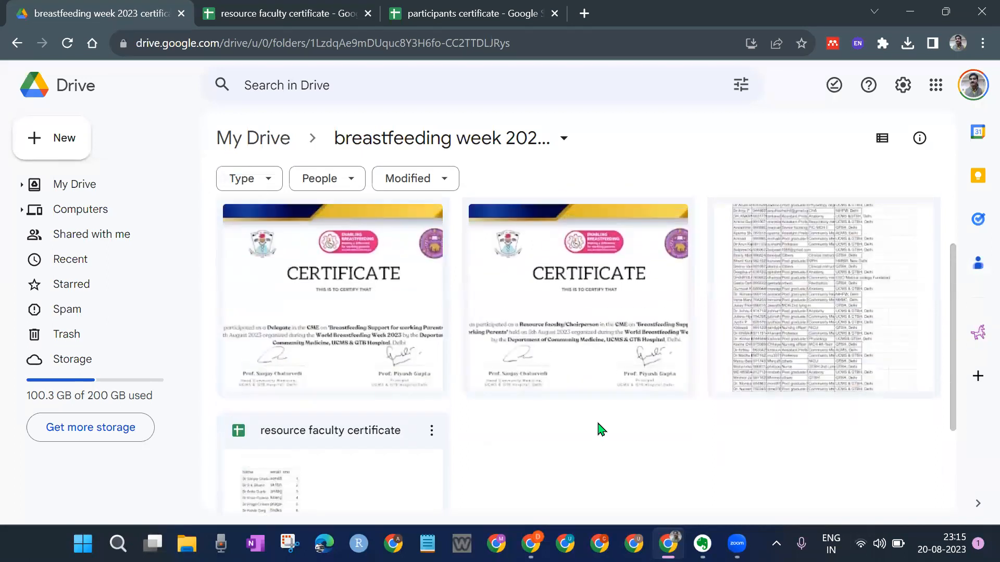
{"action": "scroll", "coordinate": [599, 430], "scroll_direction": "down", "scroll_amount": 3}
{"action": "scroll", "coordinate": [541, 348], "scroll_direction": "up", "scroll_amount": 2}
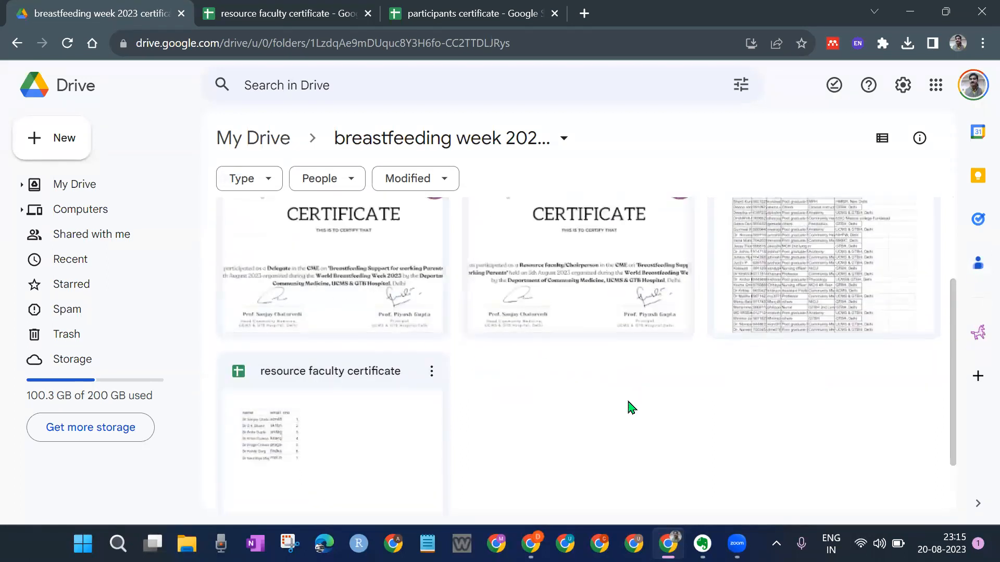
{"action": "scroll", "coordinate": [550, 410], "scroll_direction": "down", "scroll_amount": 2}
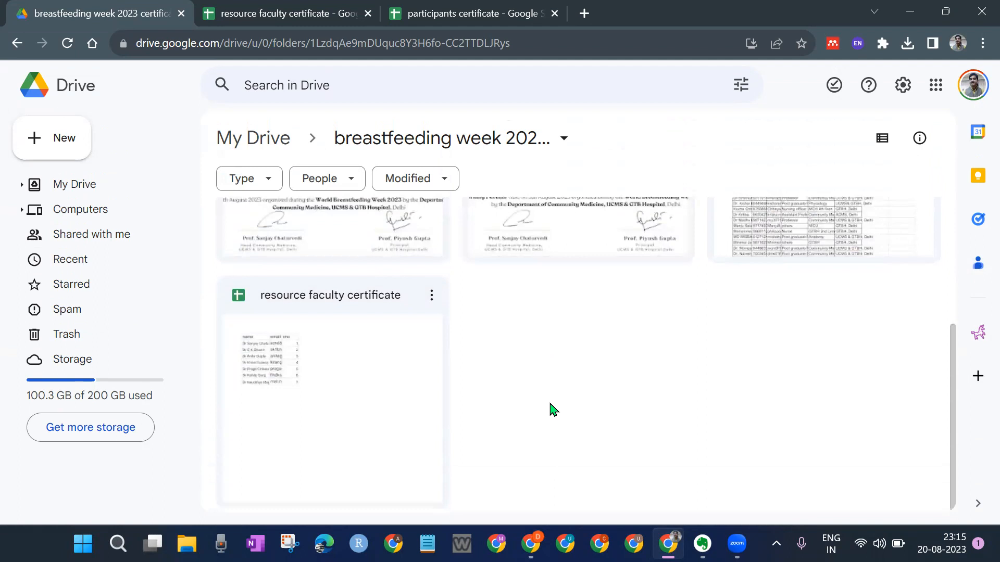
Step: Create a blank Slides presentation in the folder and title it 'delegate certificate bww23'
{"action": "left_click", "coordinate": [47, 148]}
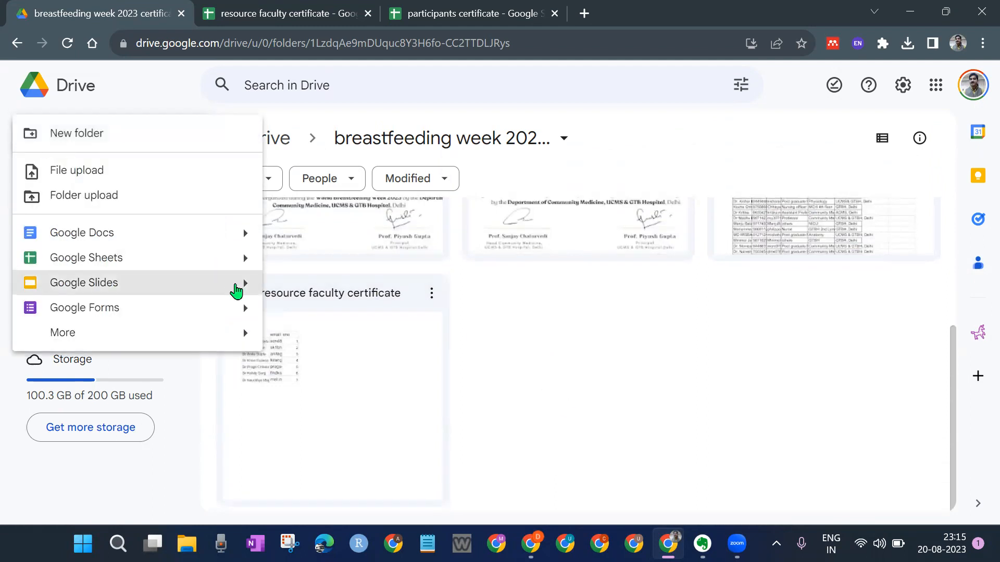
{"action": "mouse_move", "coordinate": [250, 290]}
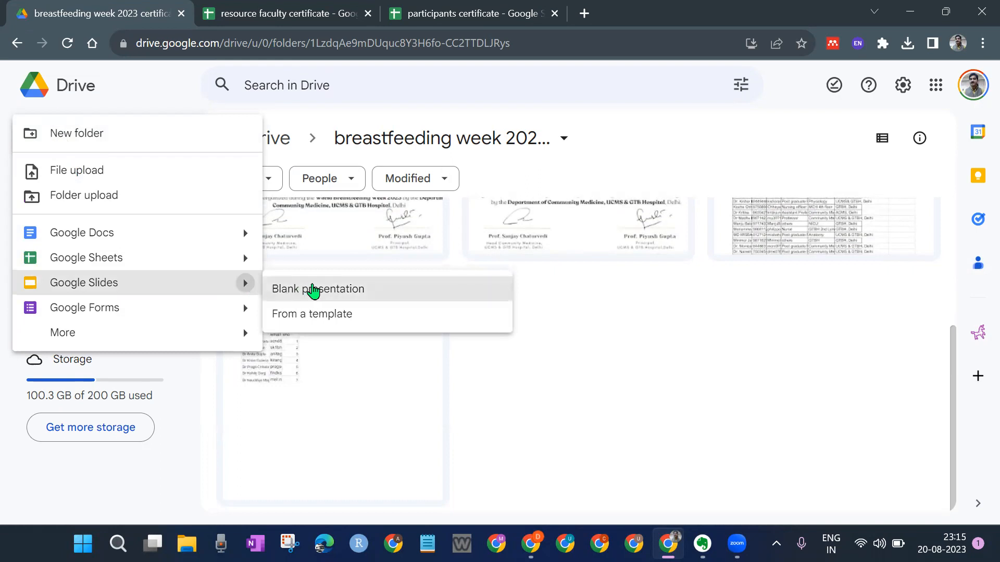
{"action": "left_click", "coordinate": [316, 289]}
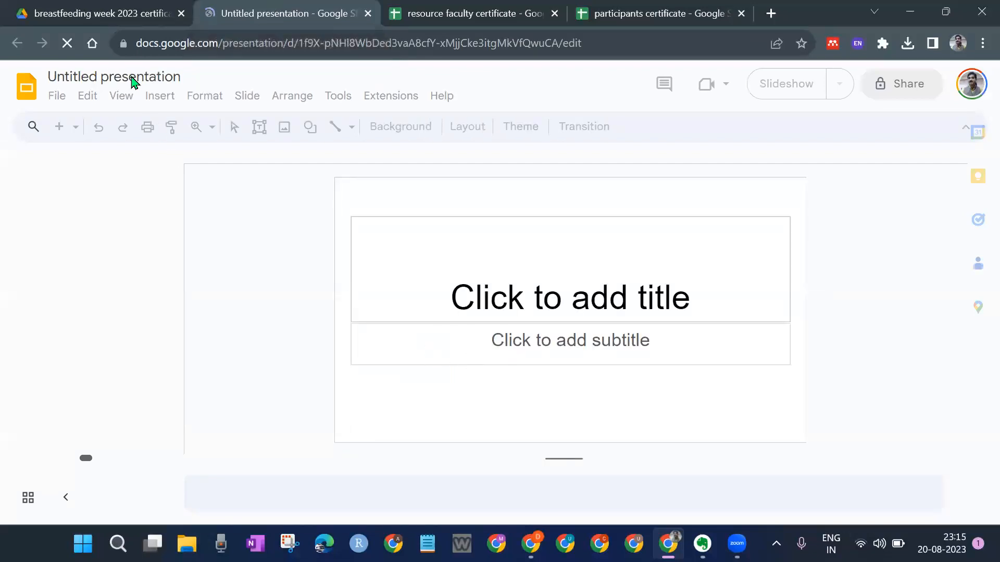
{"action": "left_click", "coordinate": [142, 84]}
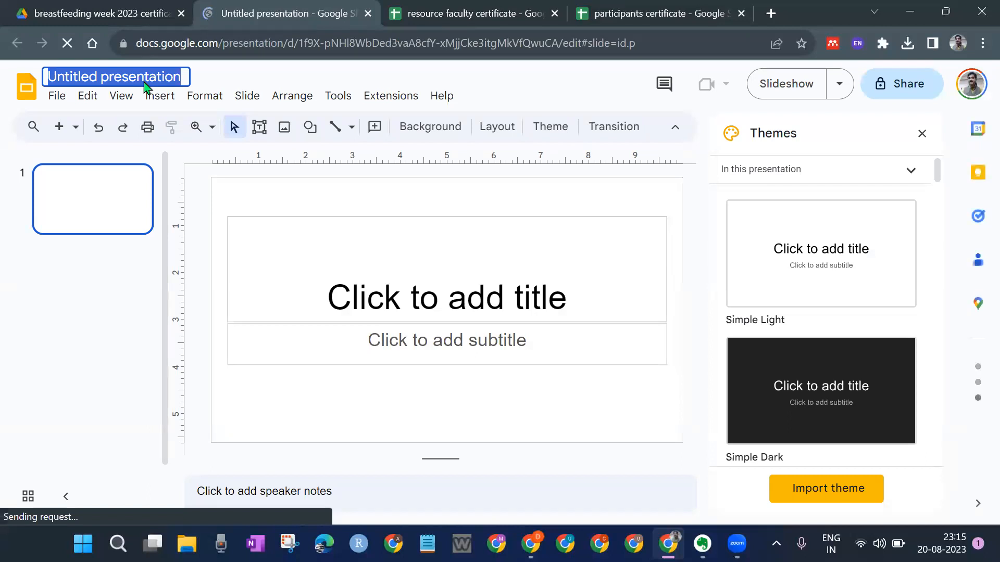
{"action": "type", "text": "delegate certificate"}
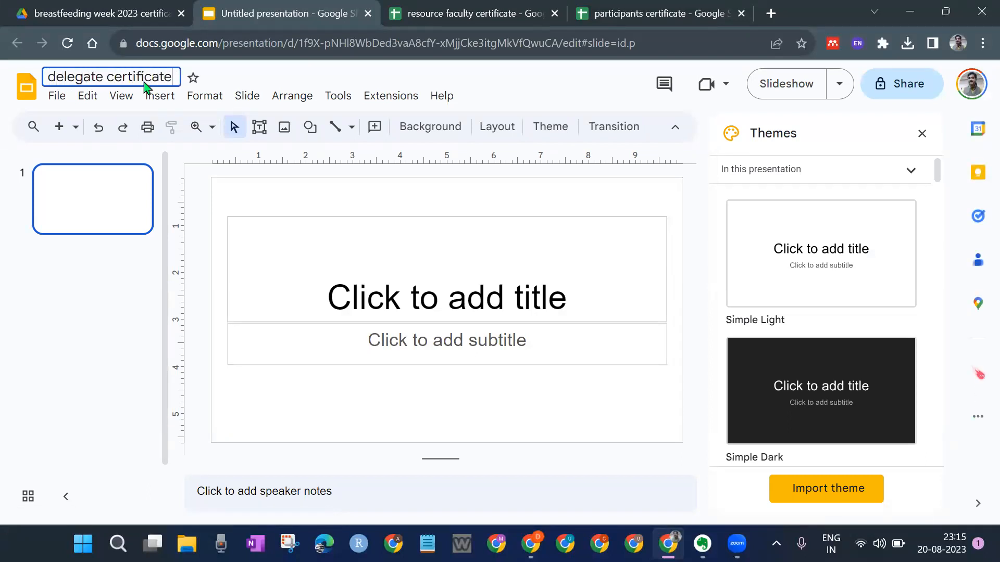
{"action": "type", "text": " bww"}
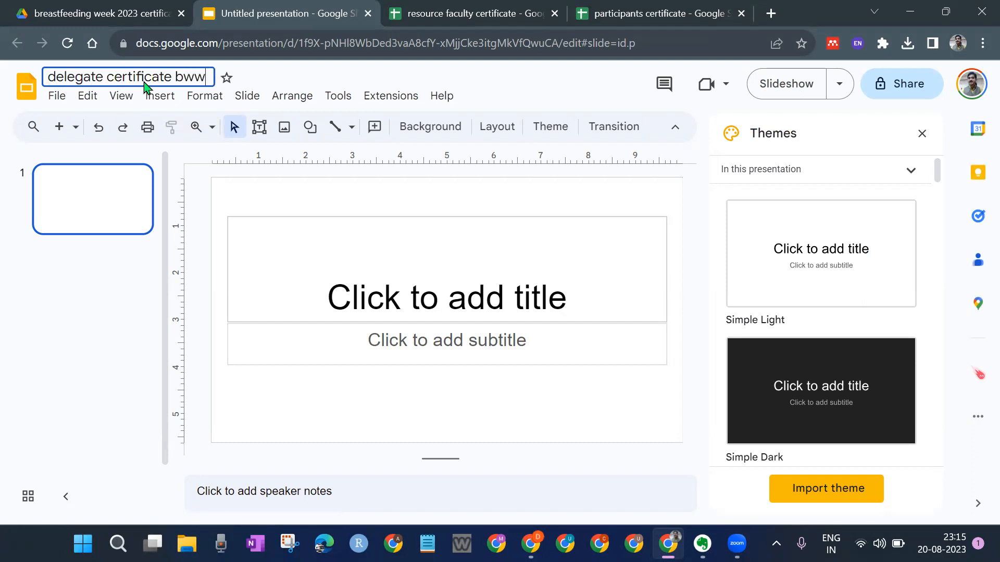
{"action": "type", "text": "23"}
Step: Confirm the title and delete both title and subtitle placeholders, leaving the slide blank
{"action": "key", "text": "Return"}
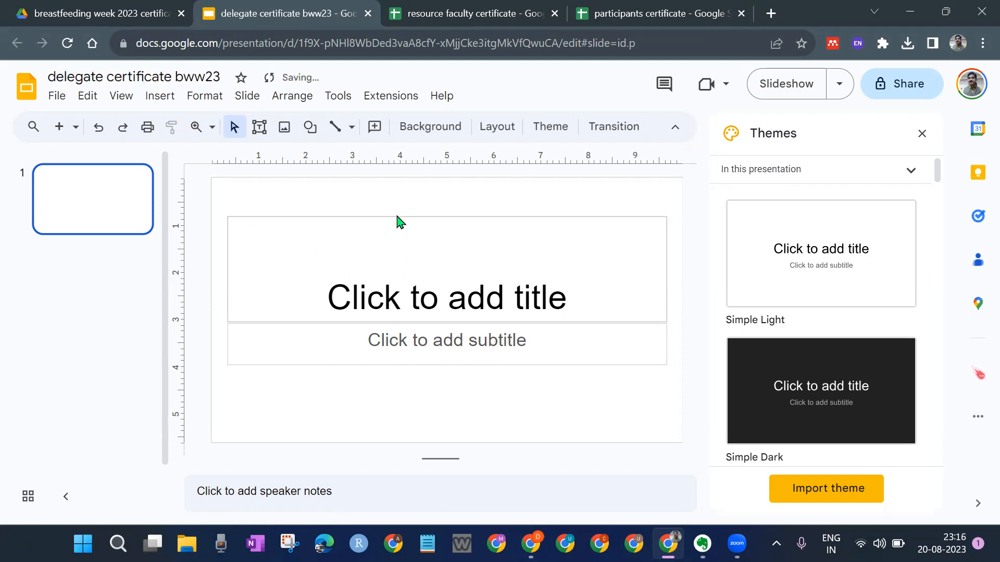
{"action": "left_click", "coordinate": [425, 237]}
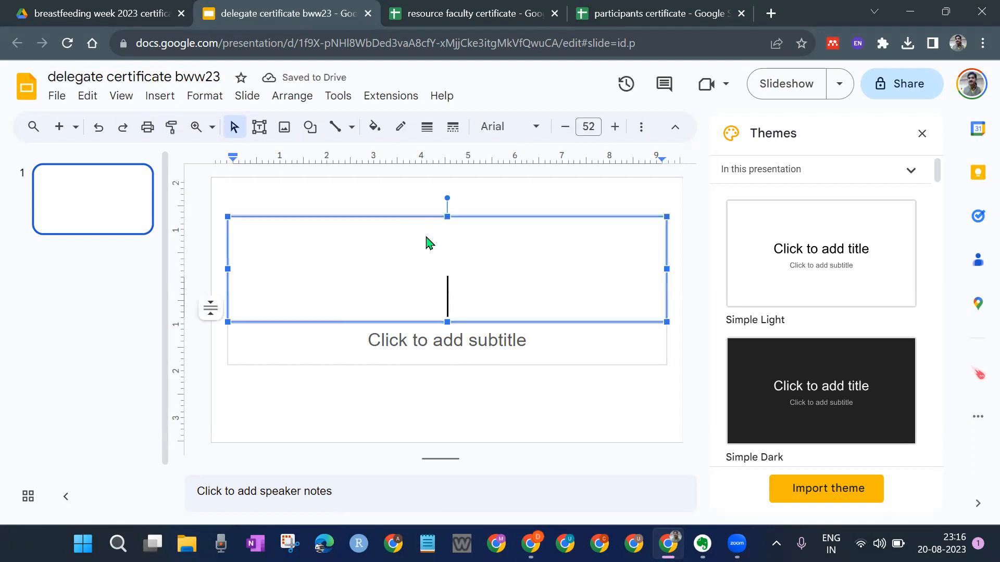
{"action": "left_click", "coordinate": [425, 218]}
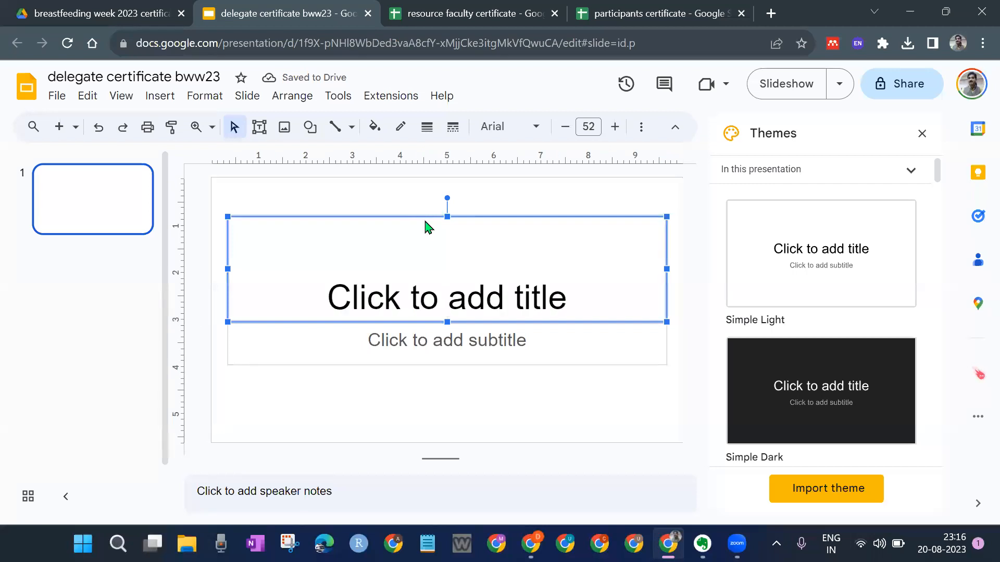
{"action": "key", "text": "Delete"}
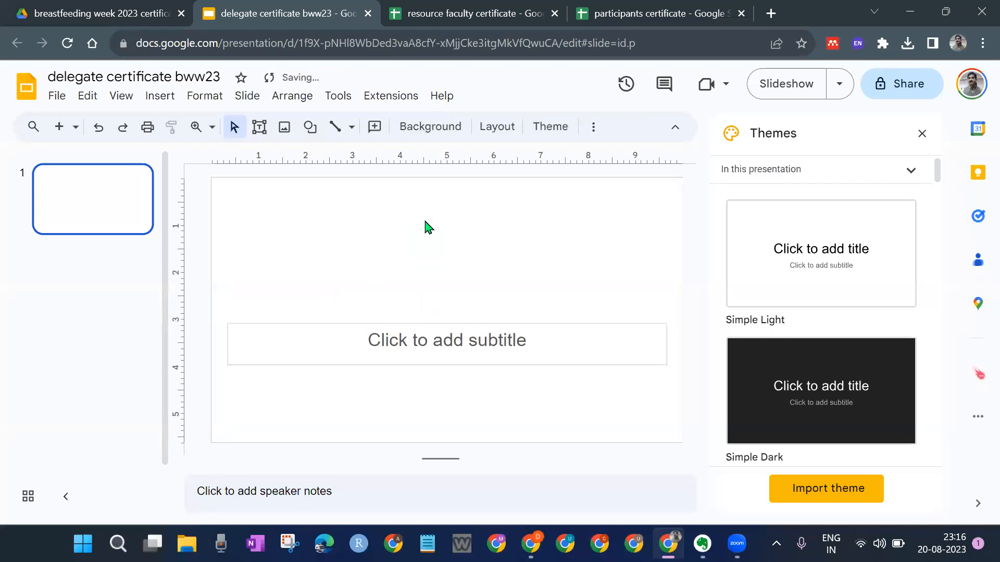
{"action": "left_click", "coordinate": [430, 324]}
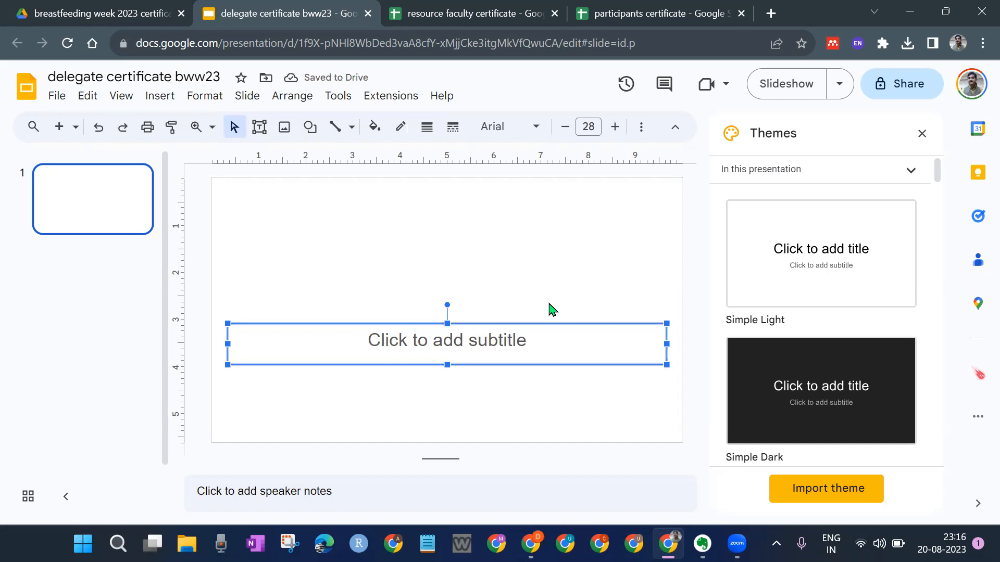
{"action": "key", "text": "Delete"}
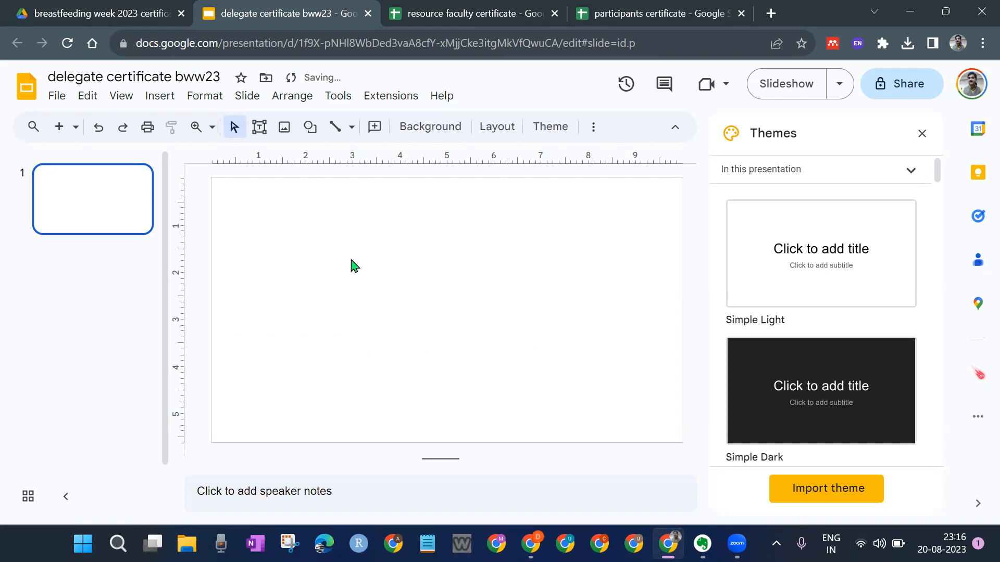
{"action": "left_click", "coordinate": [87, 8]}
Step: Review the action menus for certificate for delegate.jpg, then return to the presentation
{"action": "scroll", "coordinate": [326, 326], "scroll_direction": "up", "scroll_amount": 3}
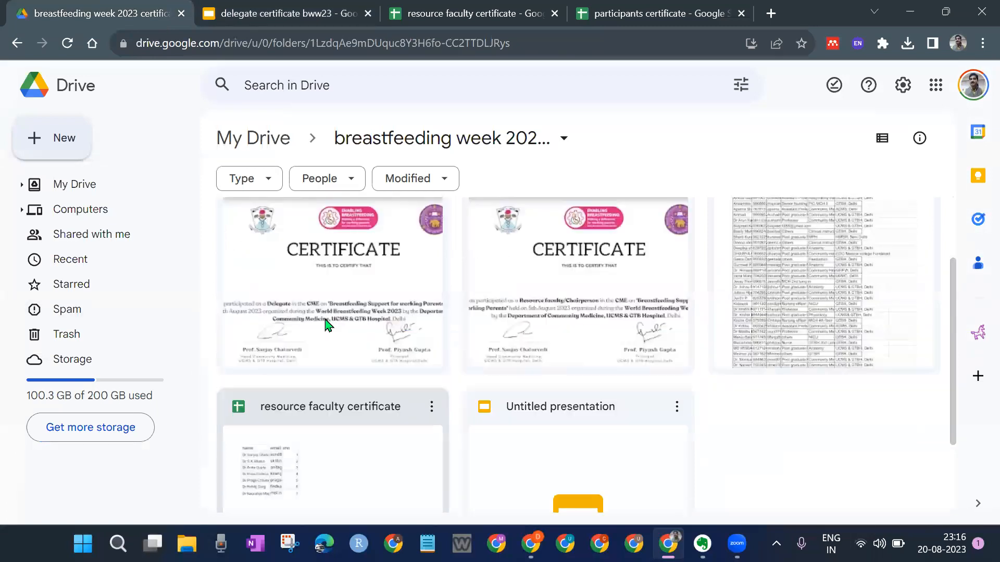
{"action": "scroll", "coordinate": [421, 329], "scroll_direction": "up", "scroll_amount": 1}
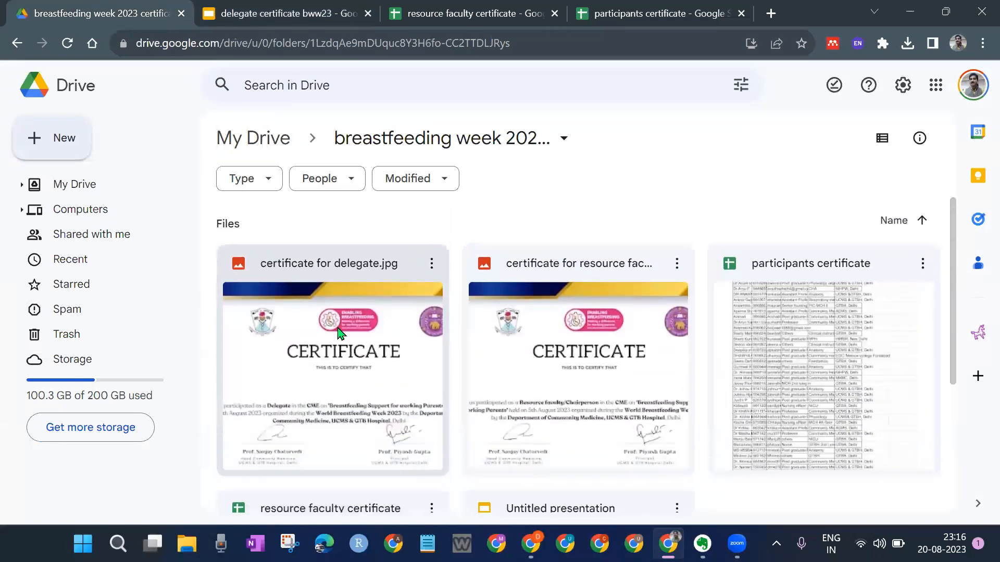
{"action": "right_click", "coordinate": [339, 332]}
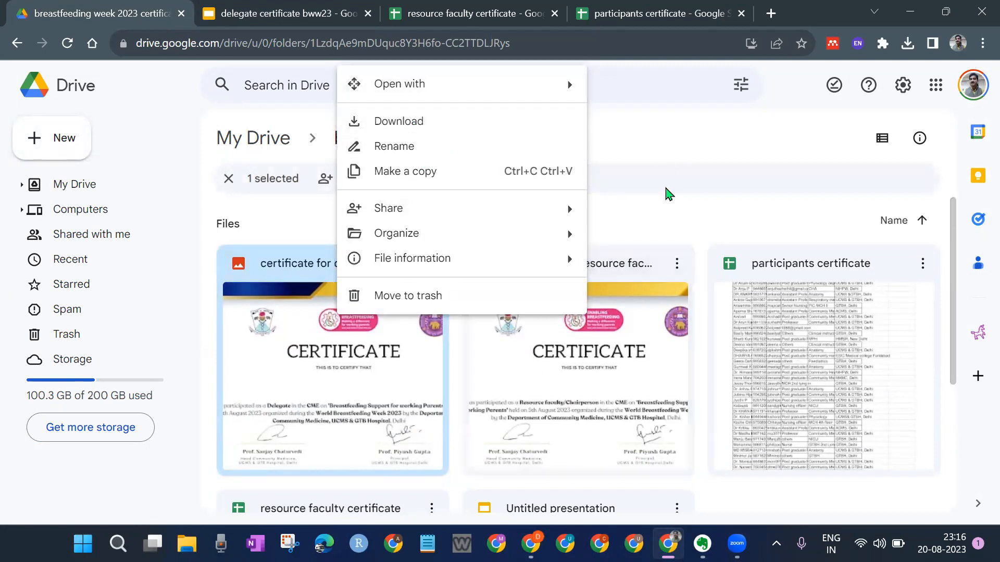
{"action": "left_click", "coordinate": [668, 200]}
{"action": "left_click", "coordinate": [431, 264]}
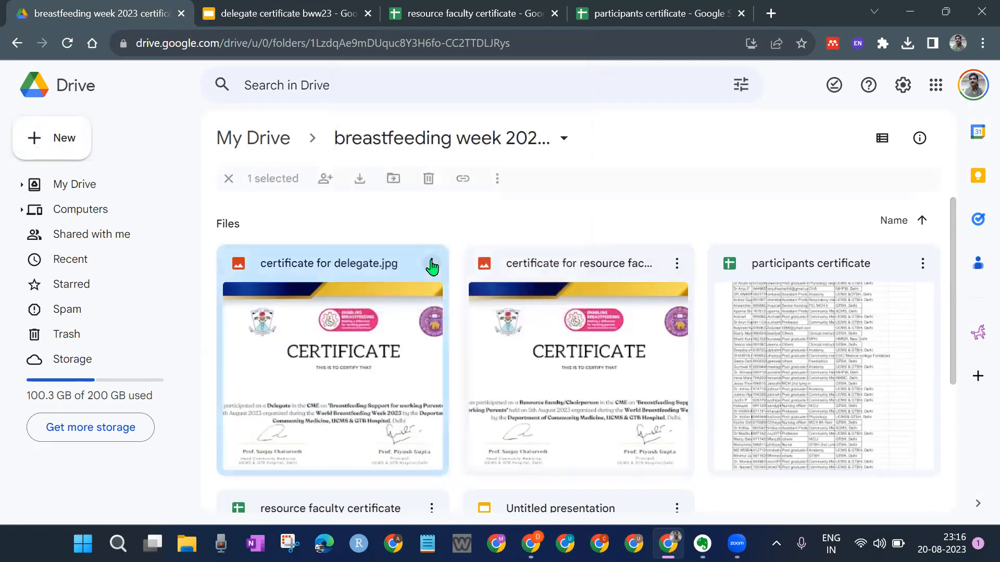
{"action": "scroll", "coordinate": [364, 304], "scroll_direction": "down", "scroll_amount": 2}
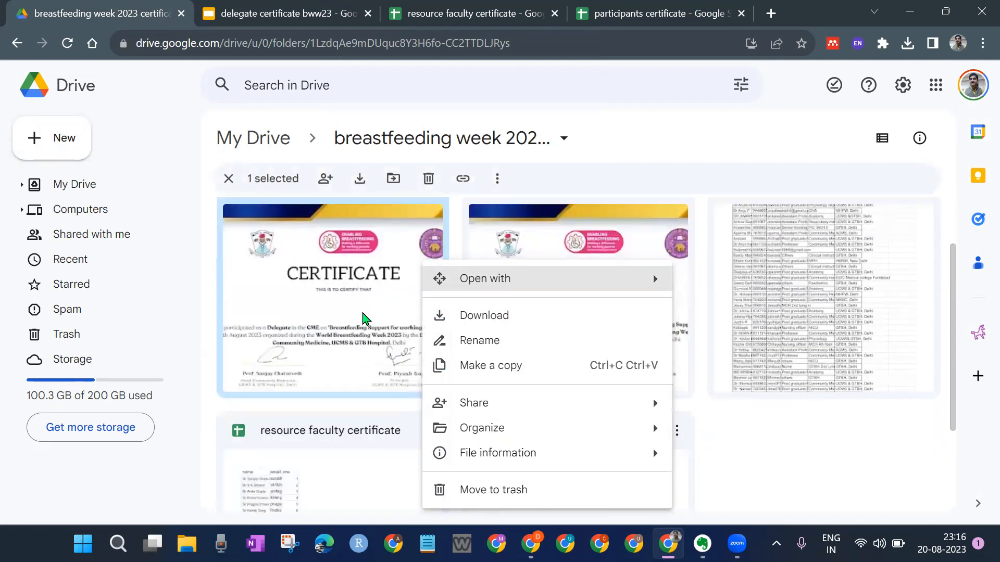
{"action": "scroll", "coordinate": [363, 318], "scroll_direction": "up", "scroll_amount": 2}
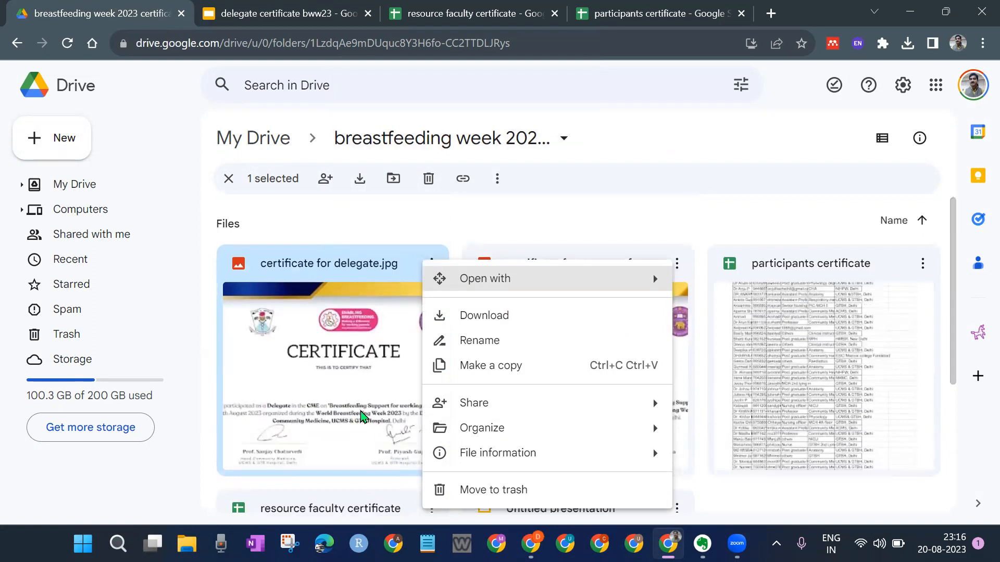
{"action": "key", "text": "ctrl+Tab"}
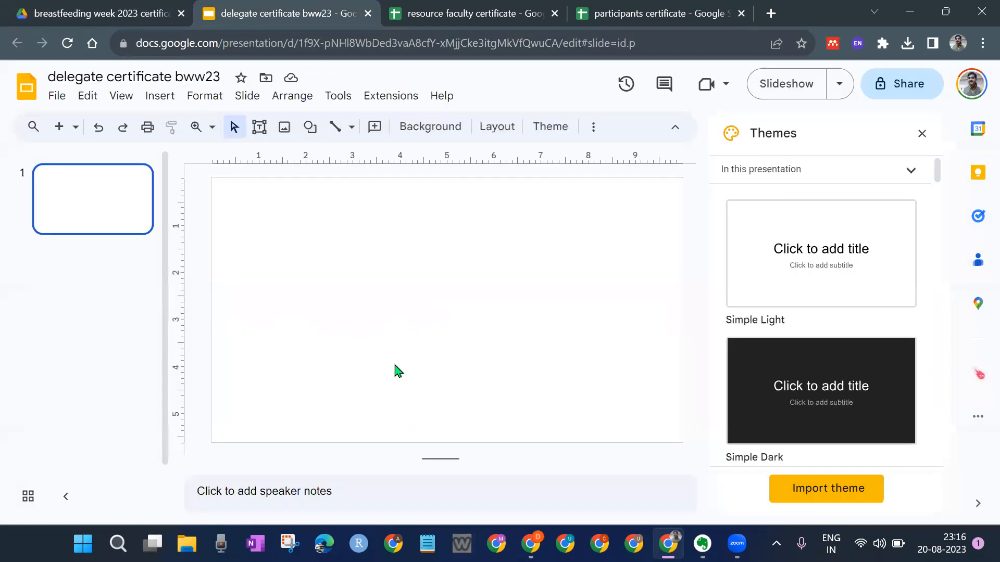
Step: Insert the delegate certificate image from Drive onto the slide and close the Themes panel
{"action": "left_click", "coordinate": [160, 103]}
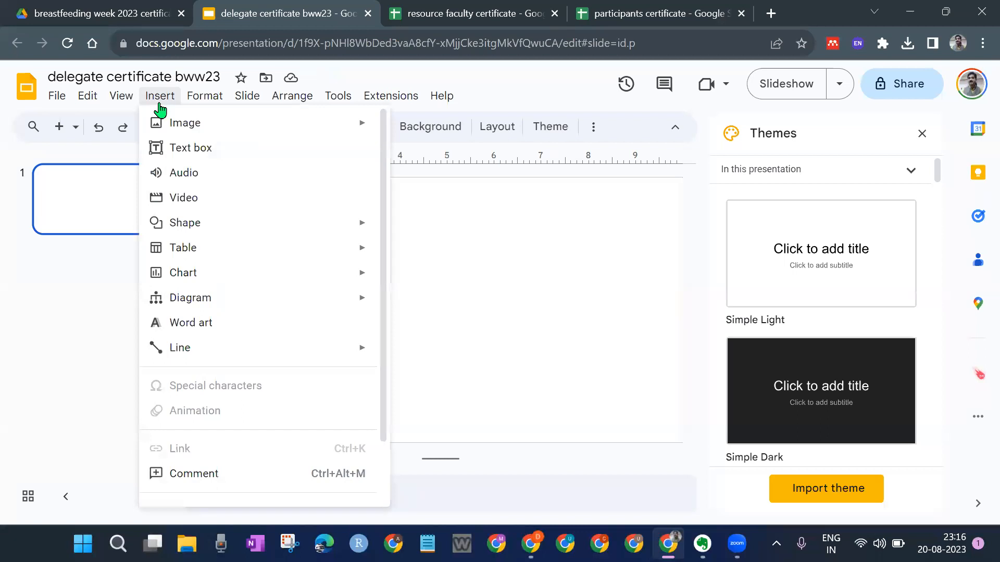
{"action": "mouse_move", "coordinate": [178, 126]}
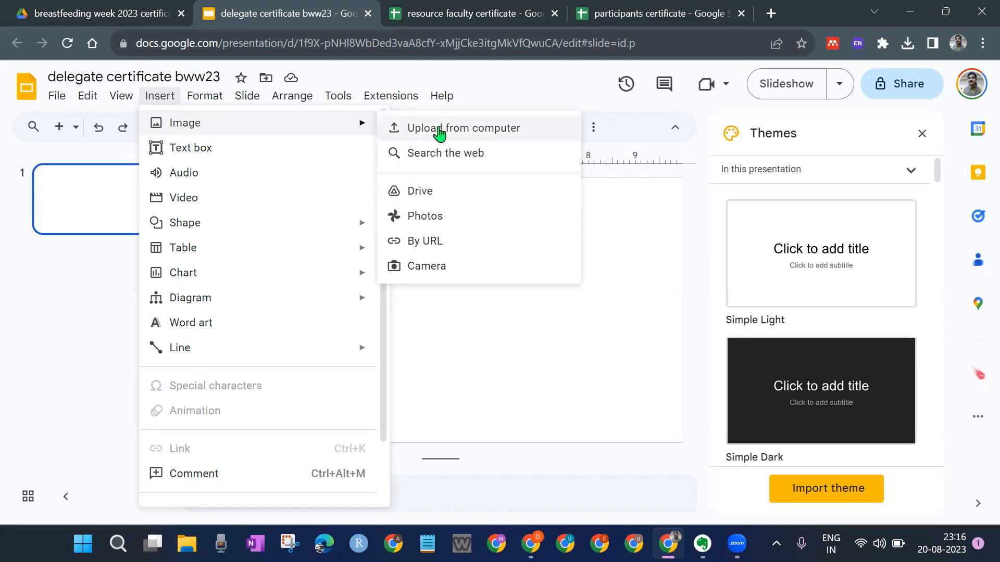
{"action": "left_click", "coordinate": [444, 189]}
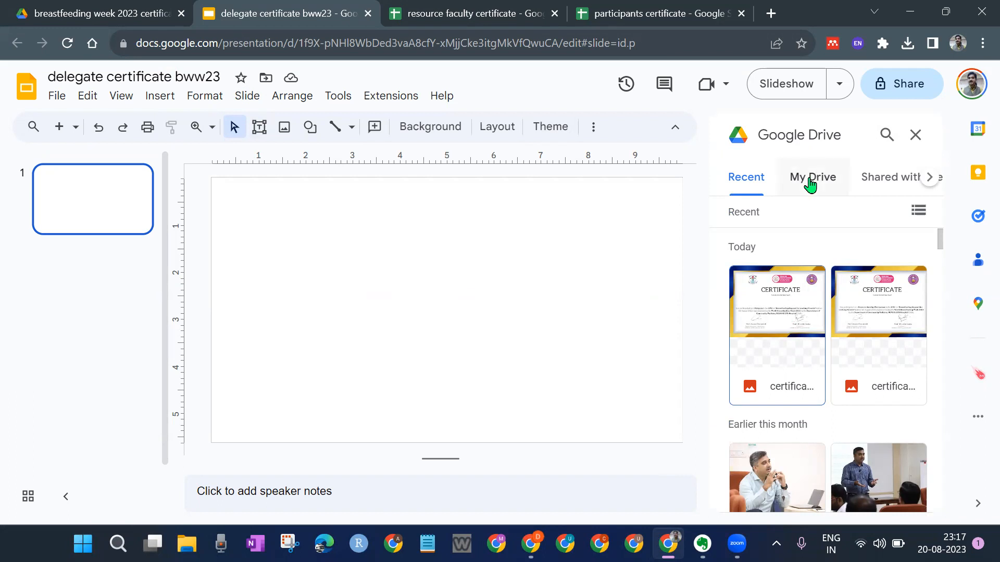
{"action": "left_click", "coordinate": [781, 351]}
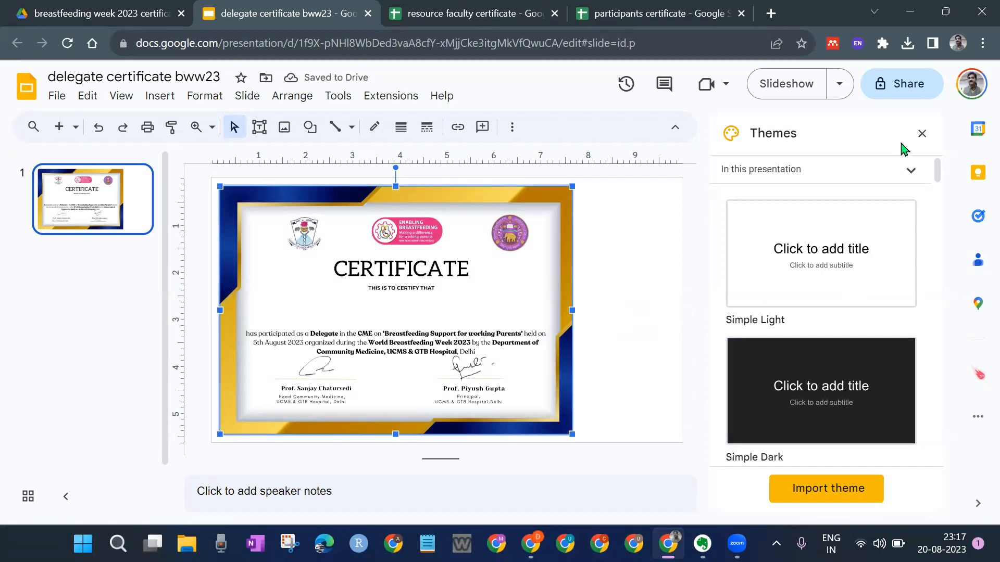
{"action": "left_click", "coordinate": [920, 135]}
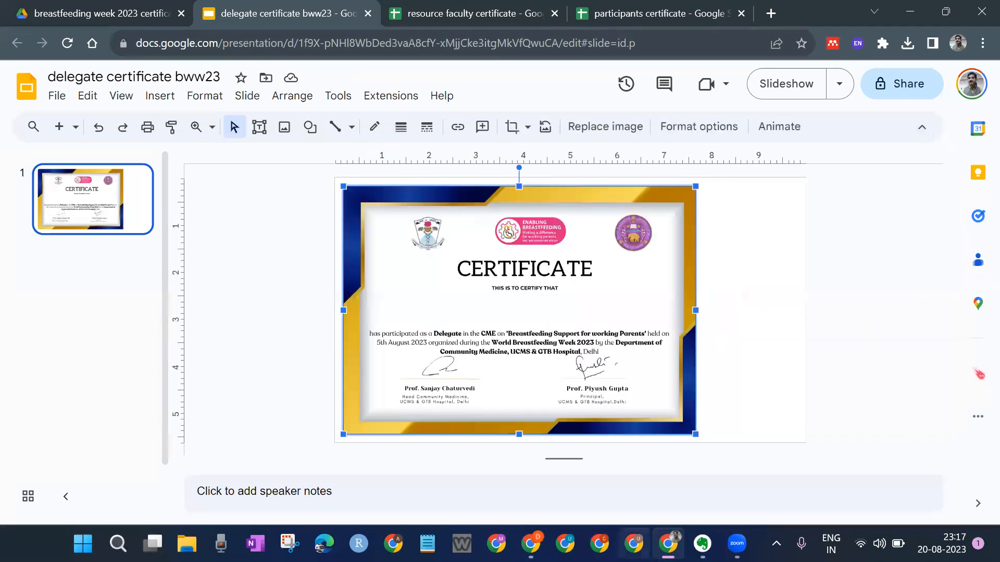
Step: Deselect the certificate image on the slide
{"action": "left_click", "coordinate": [758, 326]}
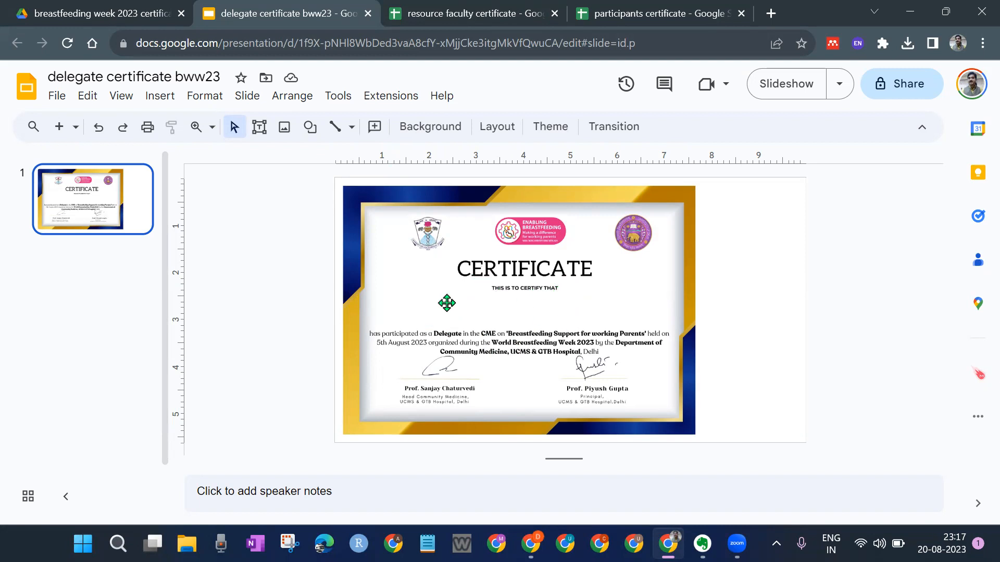
Step: Check the participants sheet's first entry and header row from A1, then return to the delegate certificate bww23 slide
{"action": "left_click", "coordinate": [633, 6]}
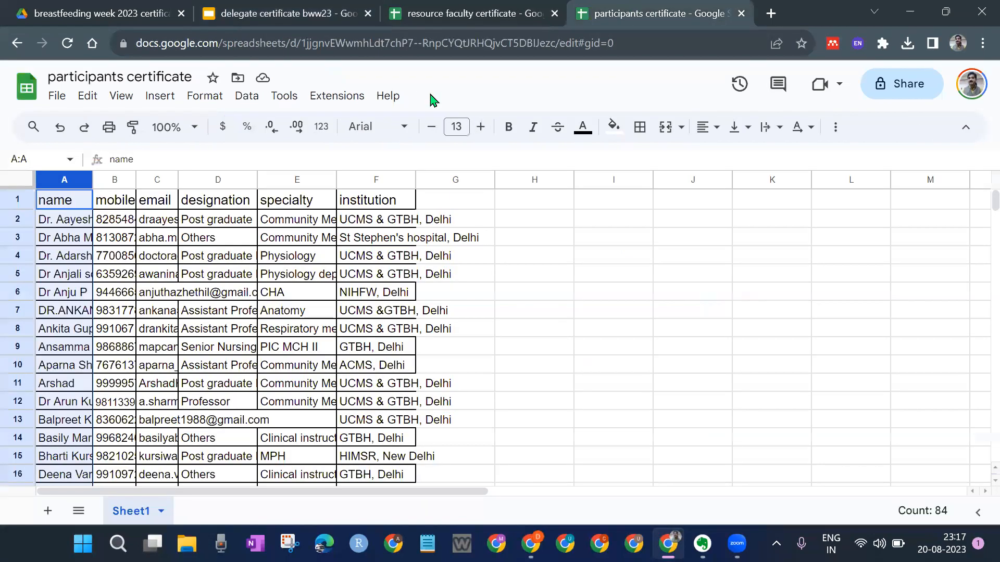
{"action": "left_click", "coordinate": [68, 223]}
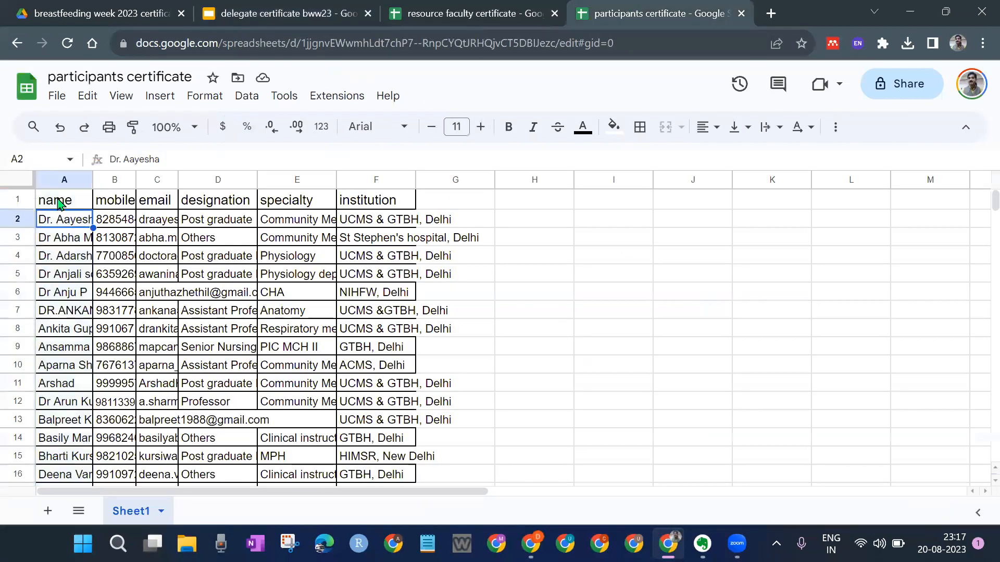
{"action": "left_click", "coordinate": [25, 207]}
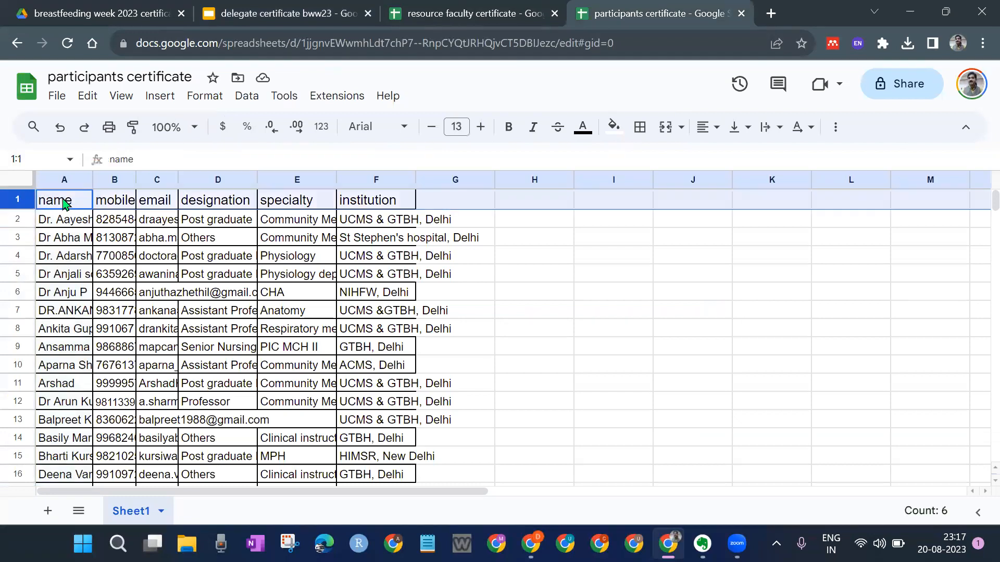
{"action": "left_click", "coordinate": [65, 203]}
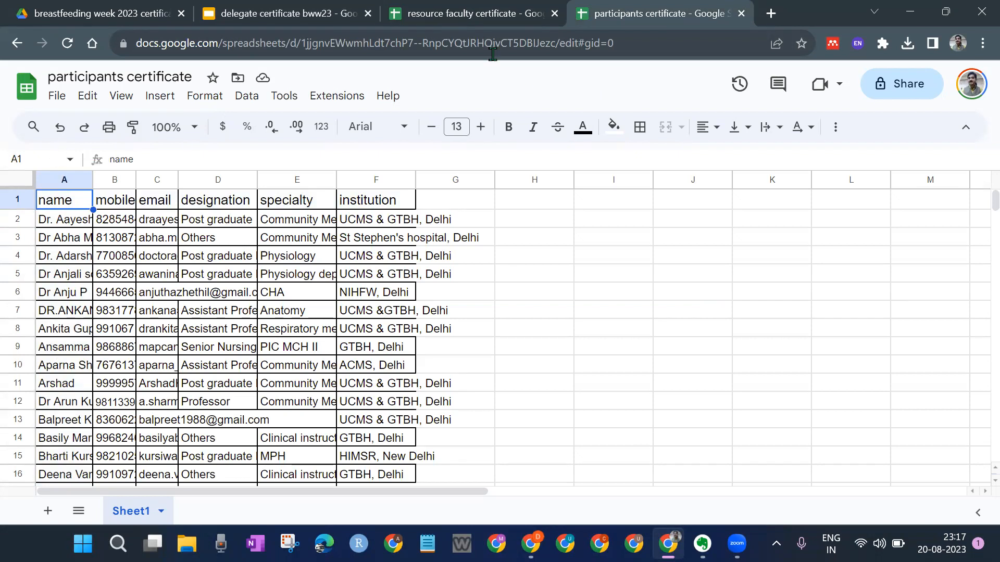
{"action": "left_click", "coordinate": [310, 12]}
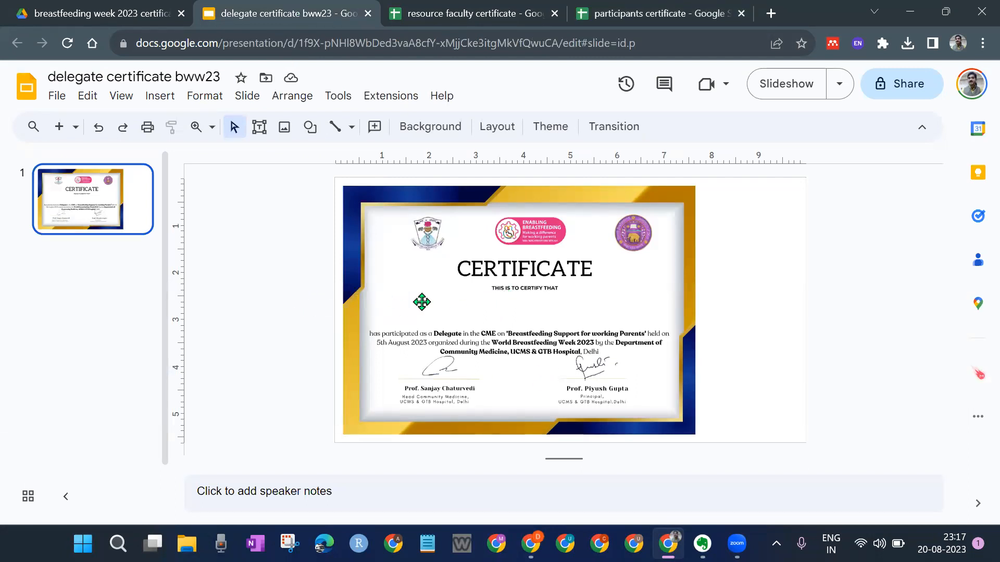
Step: Pick the Text box tool from the Insert menu for the area below 'THIS IS TO CERTIFY THAT'
{"action": "left_click", "coordinate": [166, 97]}
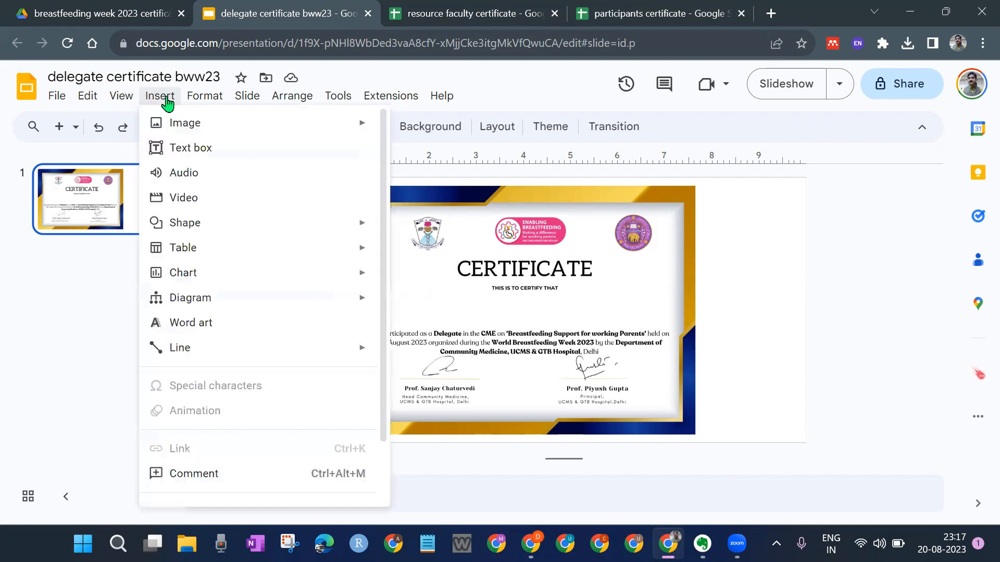
{"action": "left_click", "coordinate": [194, 149]}
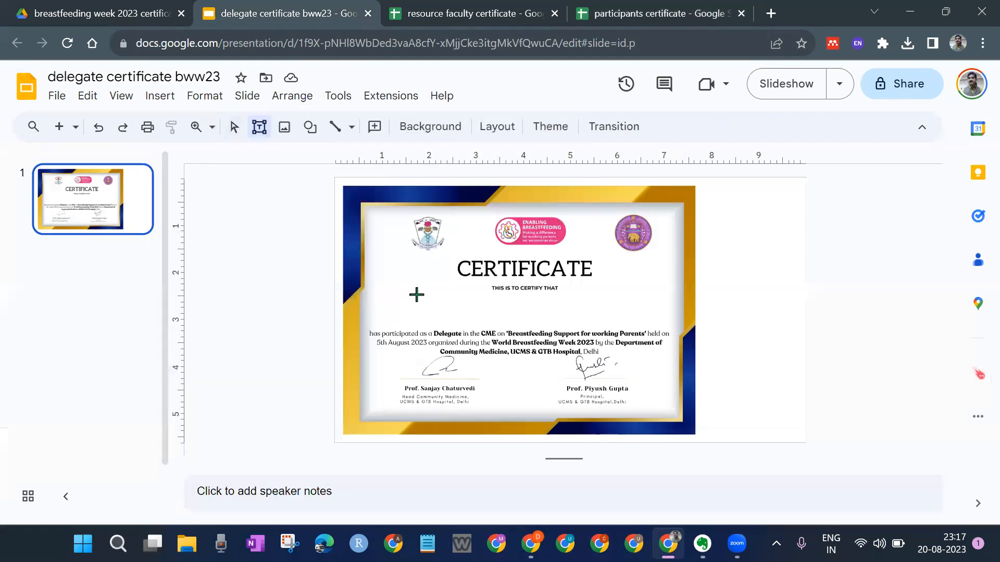
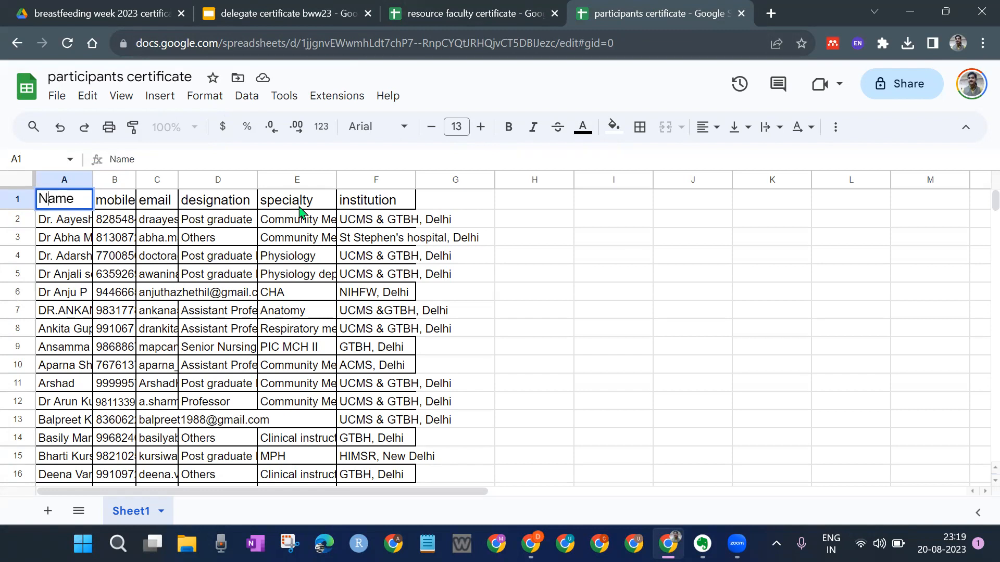
Step: Compare the sheet's A1 header with the <<name>> placeholder on the certificate slide
{"action": "left_click", "coordinate": [553, 349]}
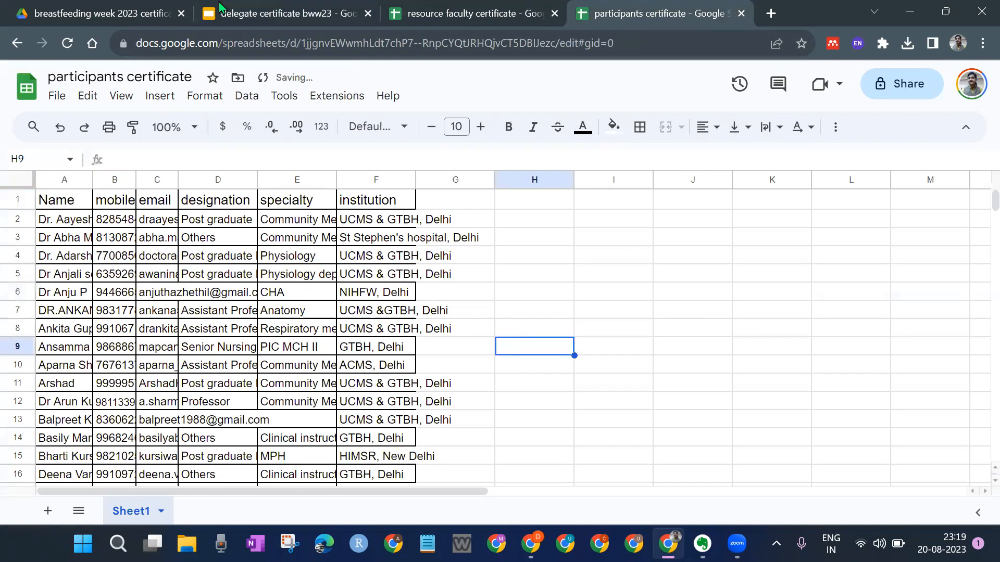
{"action": "left_click", "coordinate": [246, 12]}
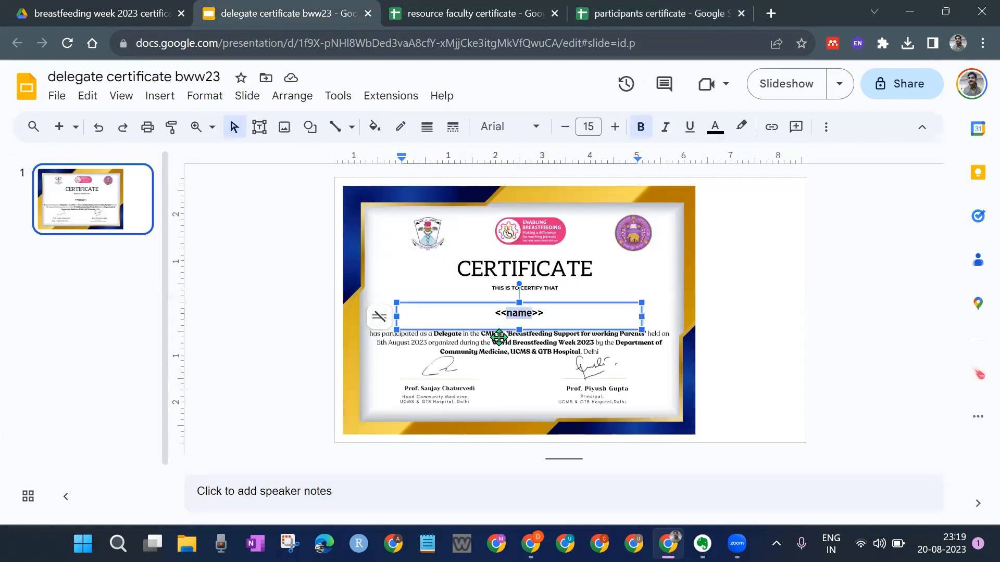
{"action": "left_click", "coordinate": [513, 313]}
{"action": "left_click", "coordinate": [618, 7]}
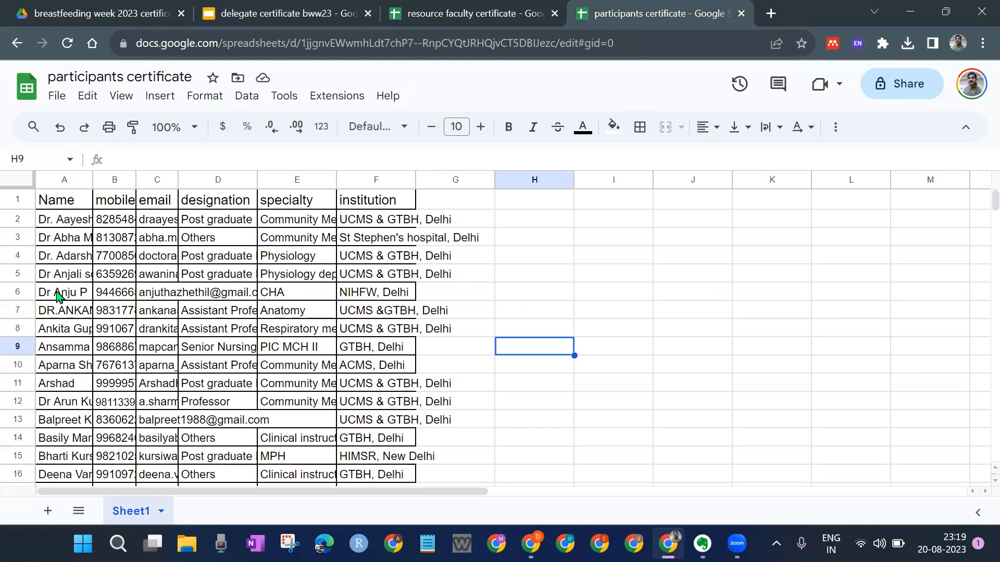
Step: Change the A1 header to lowercase 'name' to match the <<name>> tag
{"action": "left_click", "coordinate": [57, 202]}
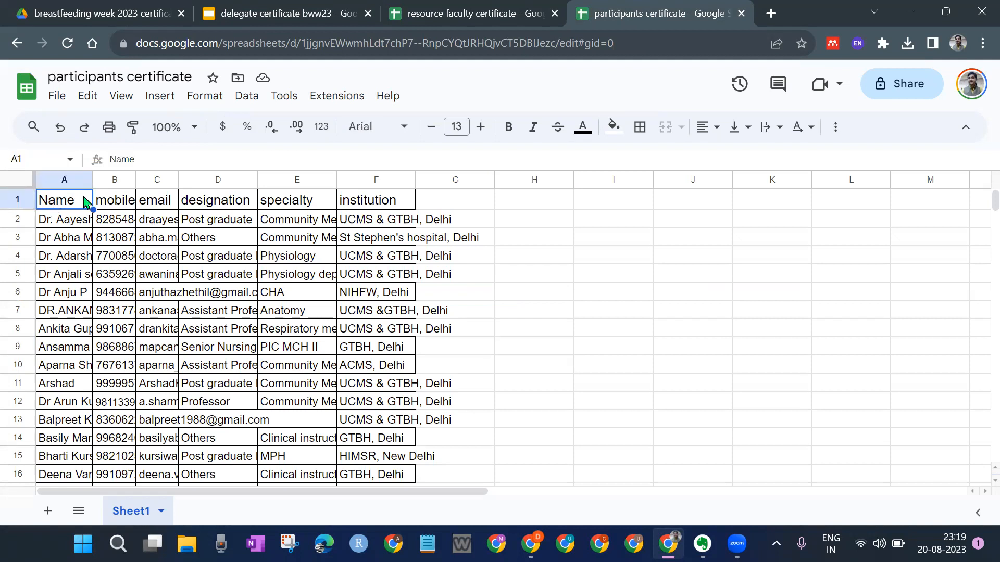
{"action": "left_click", "coordinate": [332, 7]}
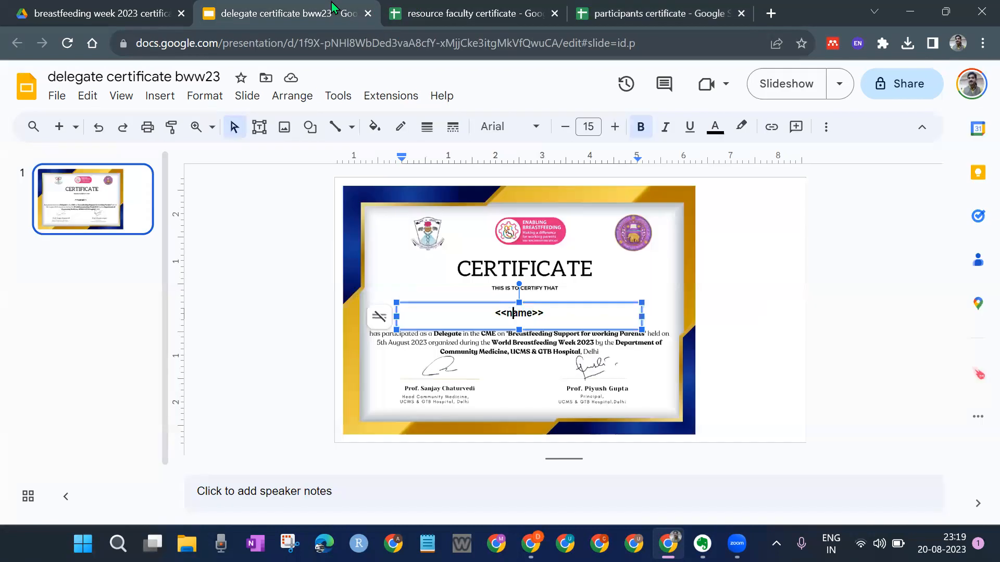
{"action": "left_click", "coordinate": [695, 7]}
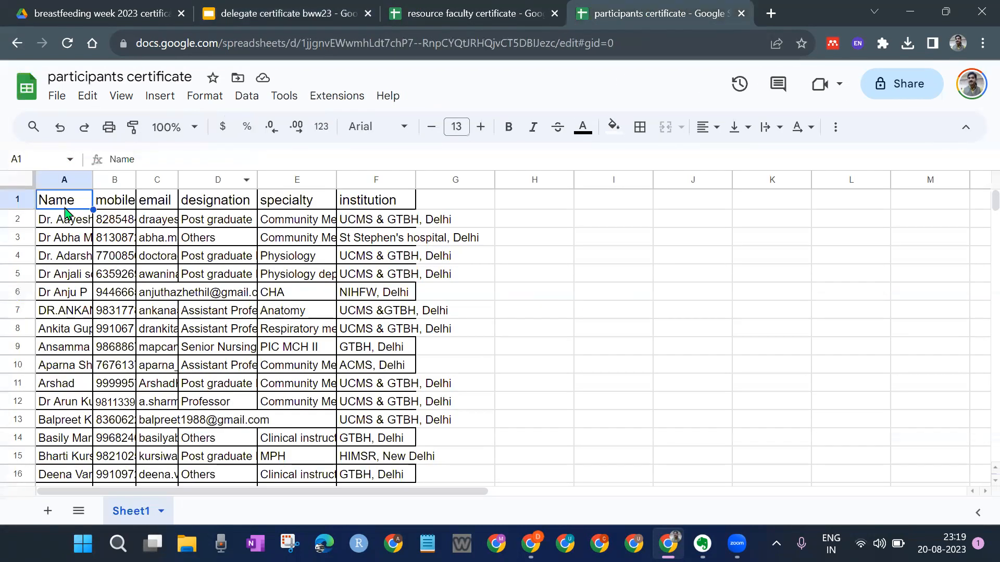
{"action": "type", "text": "na"}
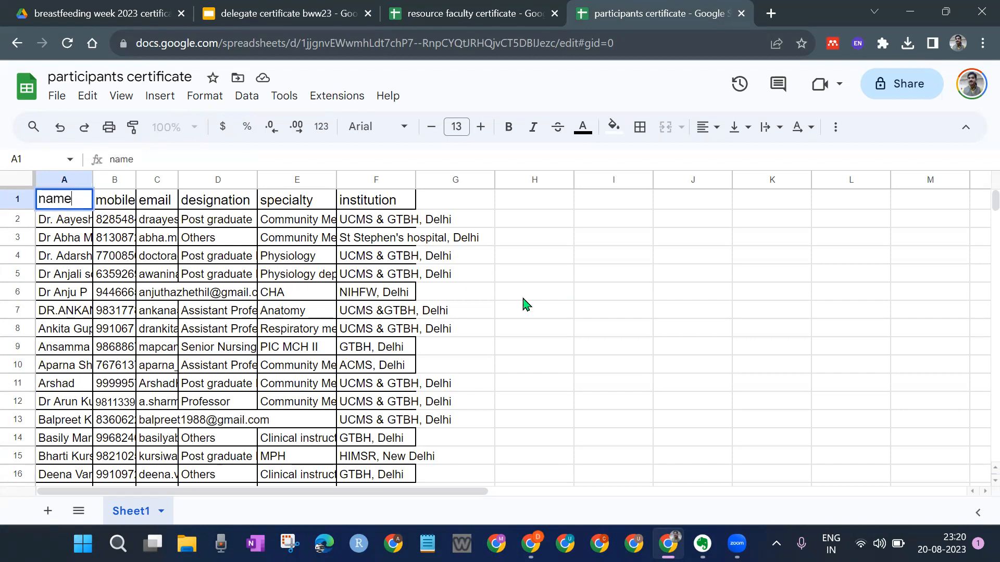
{"action": "left_click", "coordinate": [550, 312]}
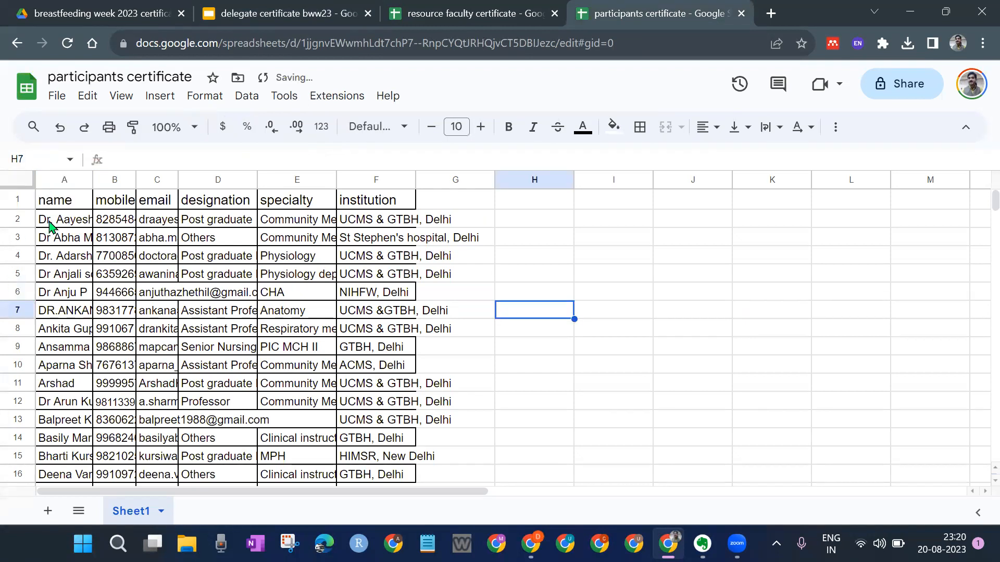
Step: Check the participant names in column A, then deselect the name box on the certificate
{"action": "left_click", "coordinate": [50, 225]}
{"action": "left_click", "coordinate": [52, 239]}
{"action": "left_click", "coordinate": [57, 256]}
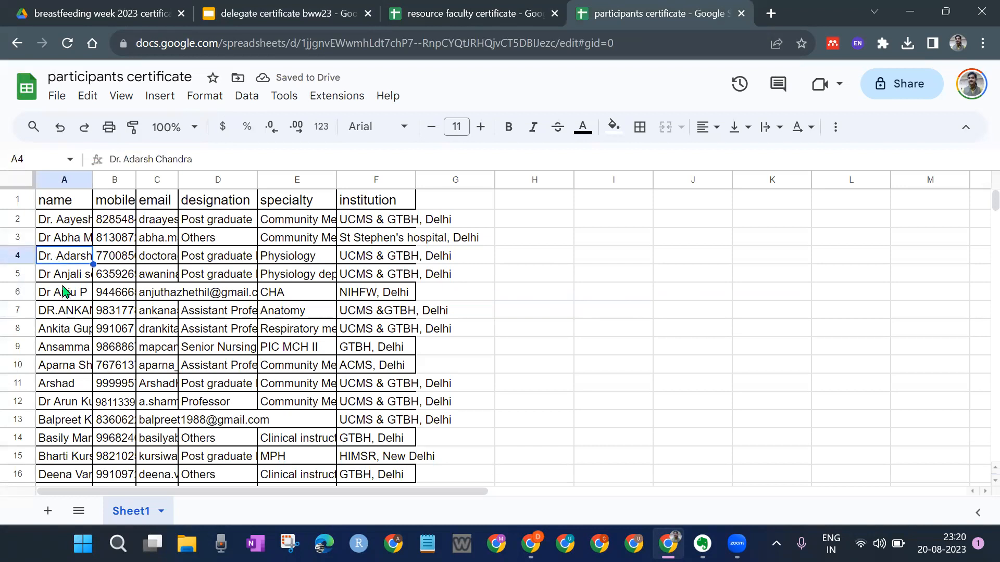
{"action": "left_click", "coordinate": [64, 275]}
{"action": "left_click", "coordinate": [56, 293]}
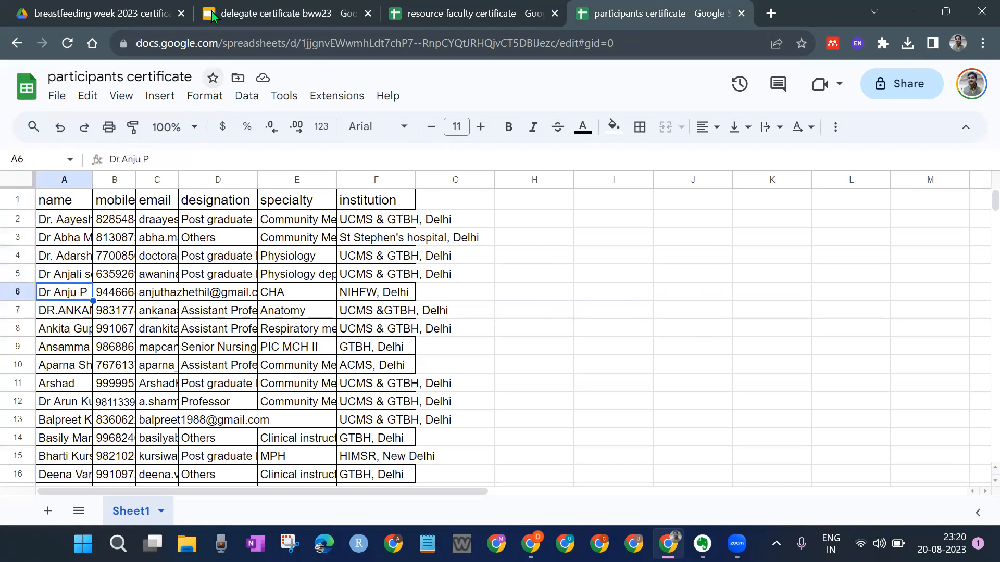
{"action": "left_click", "coordinate": [287, 8]}
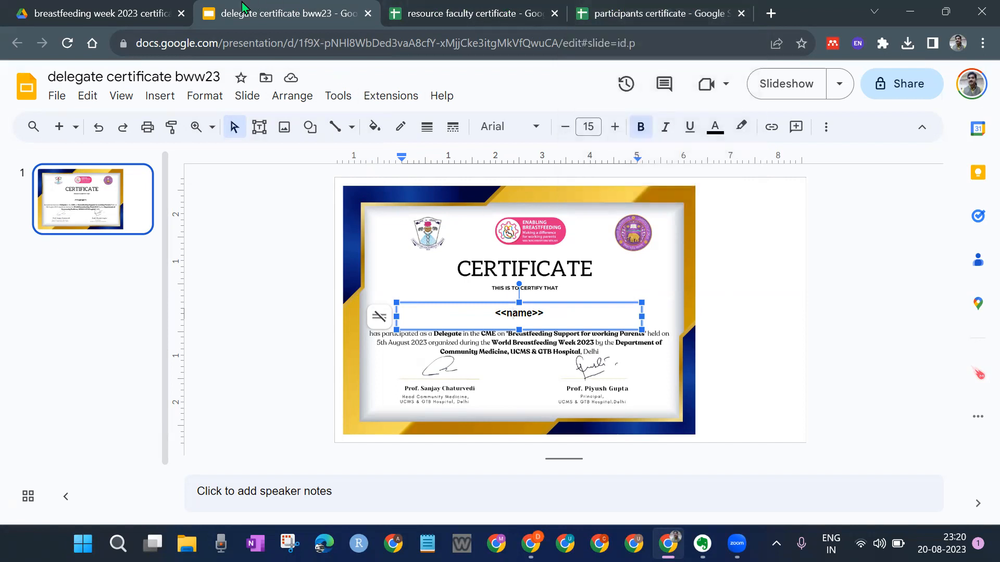
{"action": "left_click", "coordinate": [351, 319]}
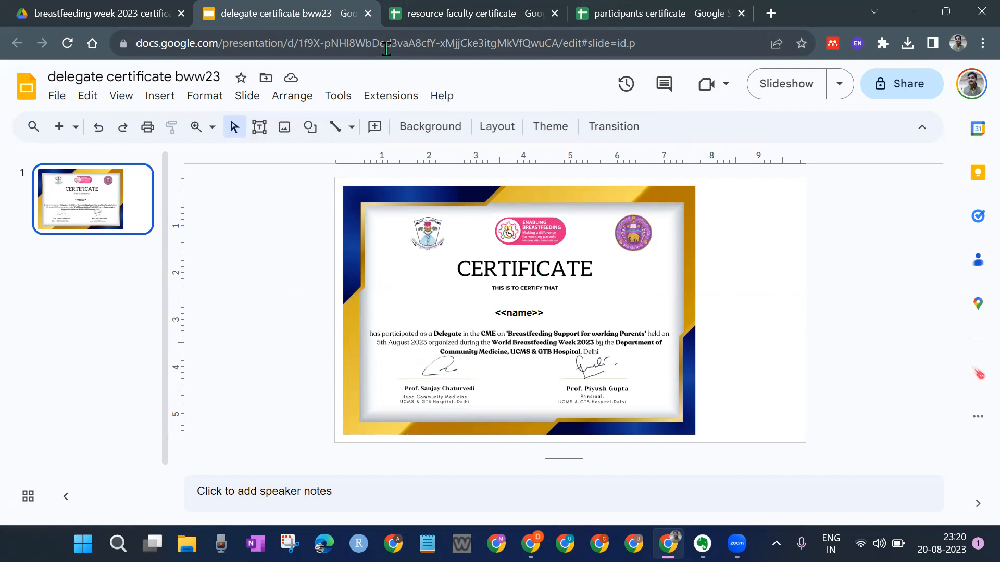
Step: Close the delegate certificate bww23 deck, locate it in the Drive folder, and return to the participants spreadsheet
{"action": "left_click", "coordinate": [368, 14]}
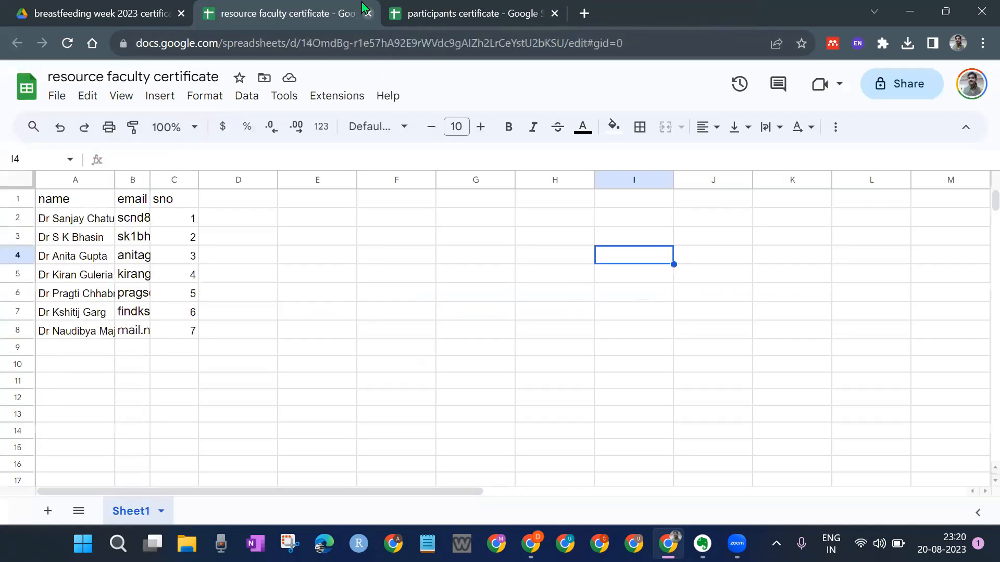
{"action": "left_click", "coordinate": [434, 12]}
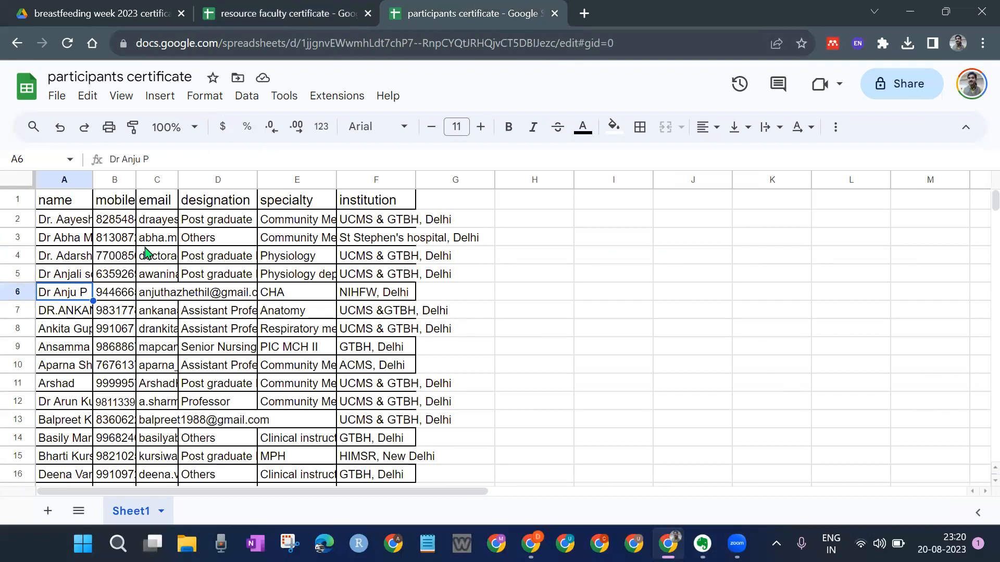
{"action": "left_click", "coordinate": [104, 7]}
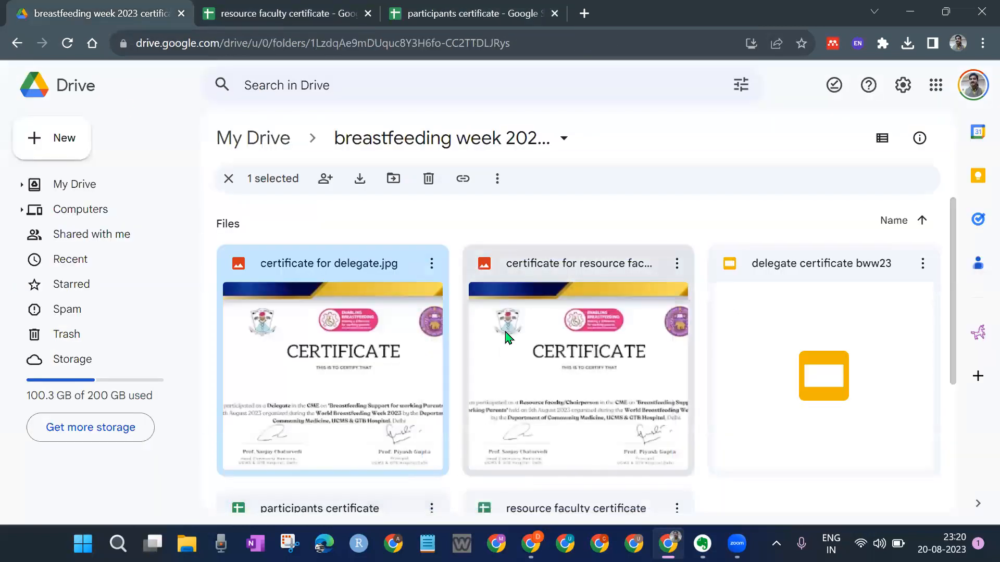
{"action": "left_click", "coordinate": [837, 324]}
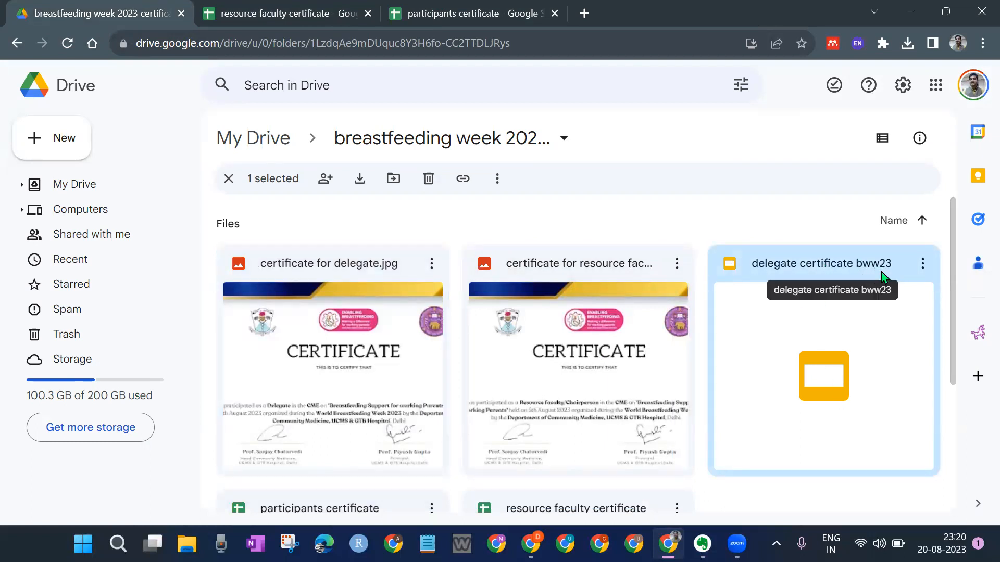
{"action": "left_click", "coordinate": [465, 13]}
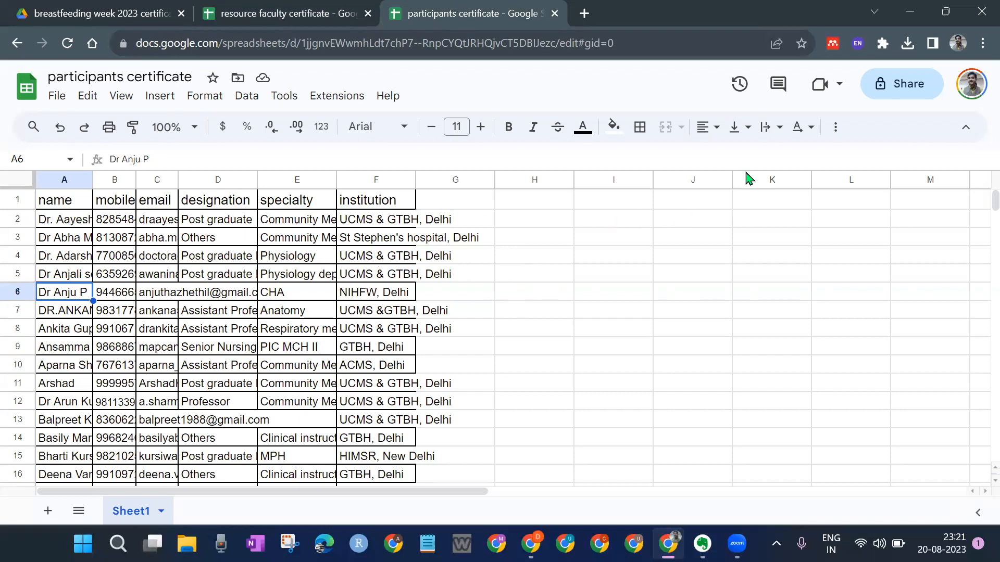
{"action": "left_click", "coordinate": [333, 99]}
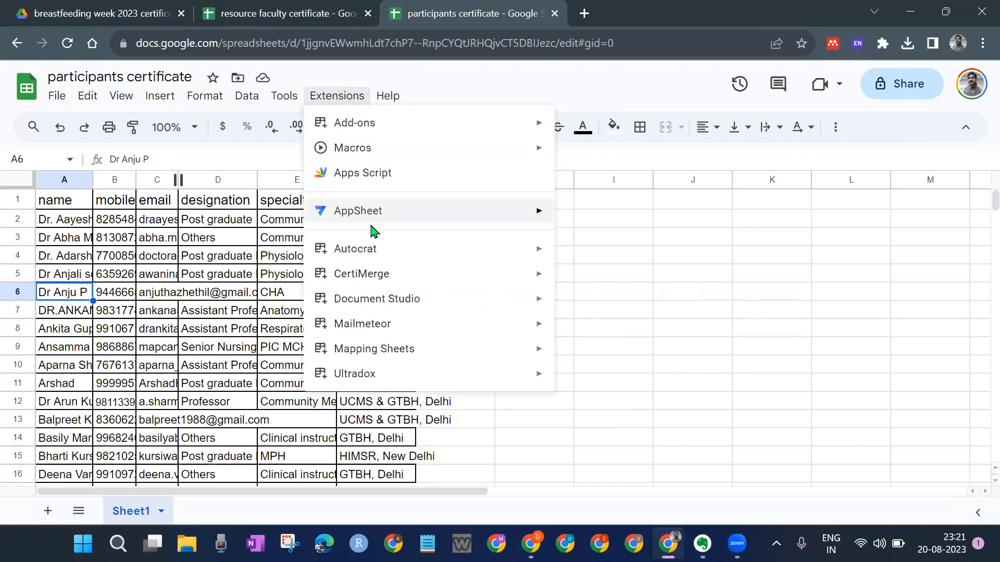
{"action": "mouse_move", "coordinate": [371, 252]}
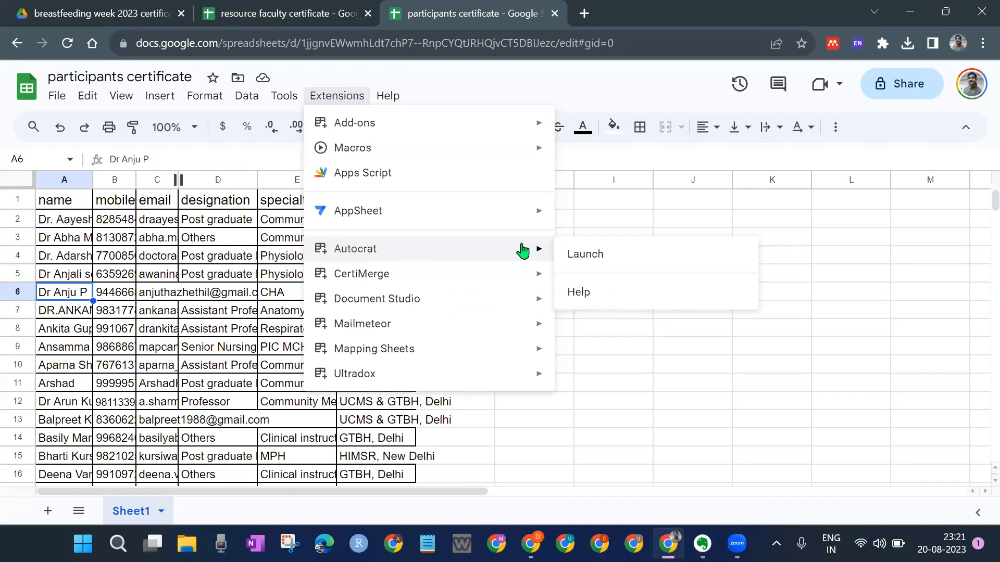
{"action": "left_click", "coordinate": [616, 256]}
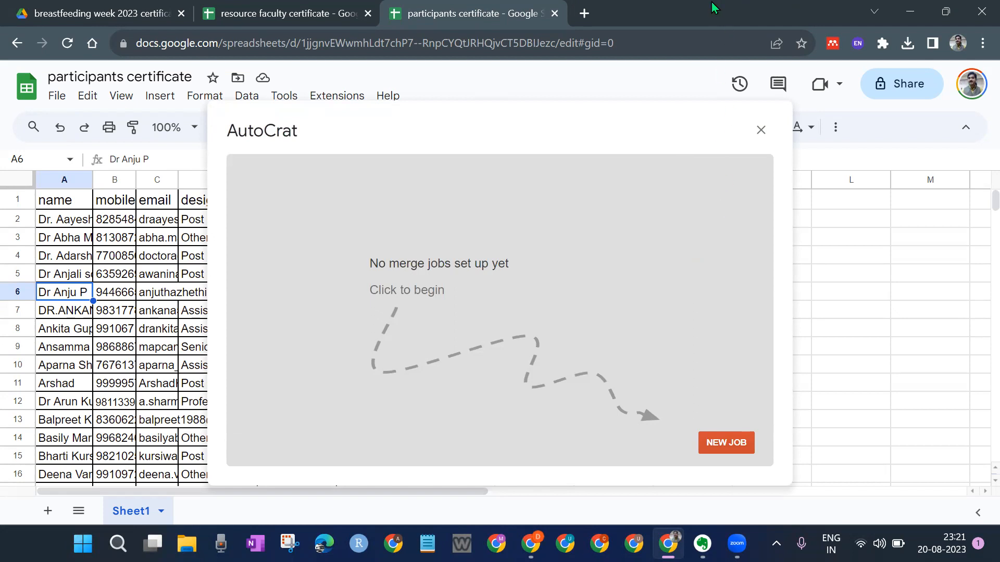
{"action": "left_click", "coordinate": [760, 130]}
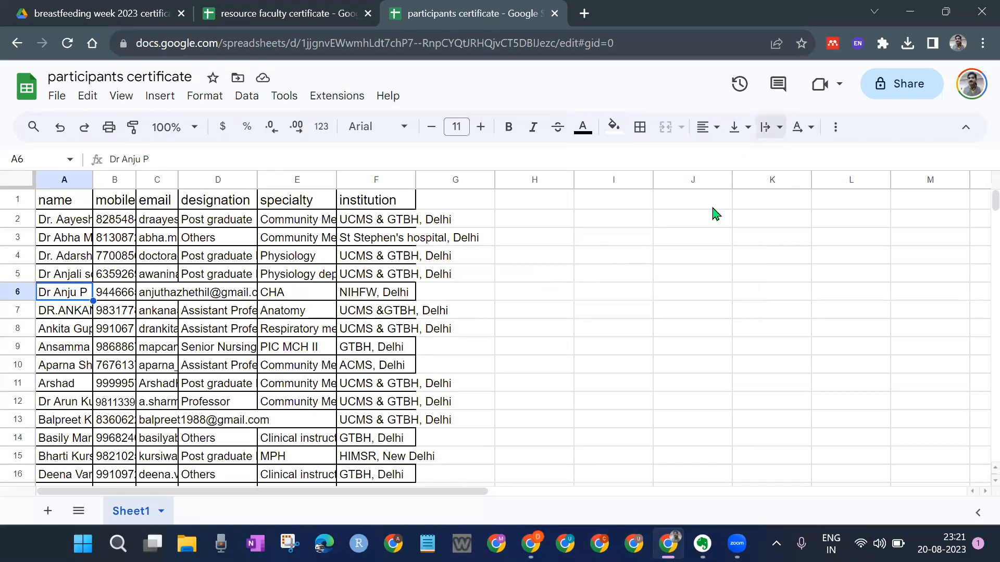
{"action": "scroll", "coordinate": [553, 295], "scroll_direction": "down", "scroll_amount": 16}
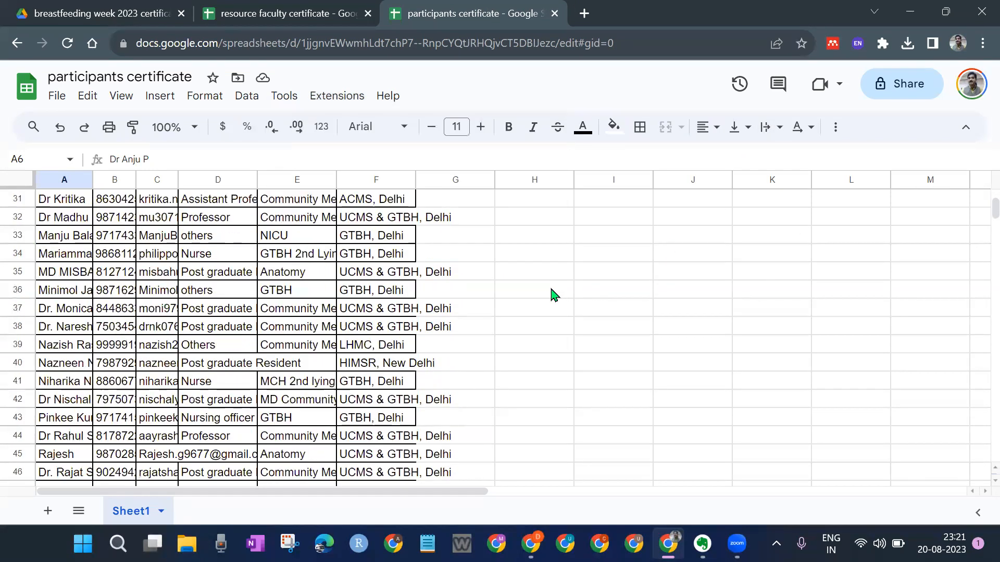
{"action": "scroll", "coordinate": [553, 295], "scroll_direction": "down", "scroll_amount": 14}
{"action": "scroll", "coordinate": [556, 292], "scroll_direction": "up", "scroll_amount": 5}
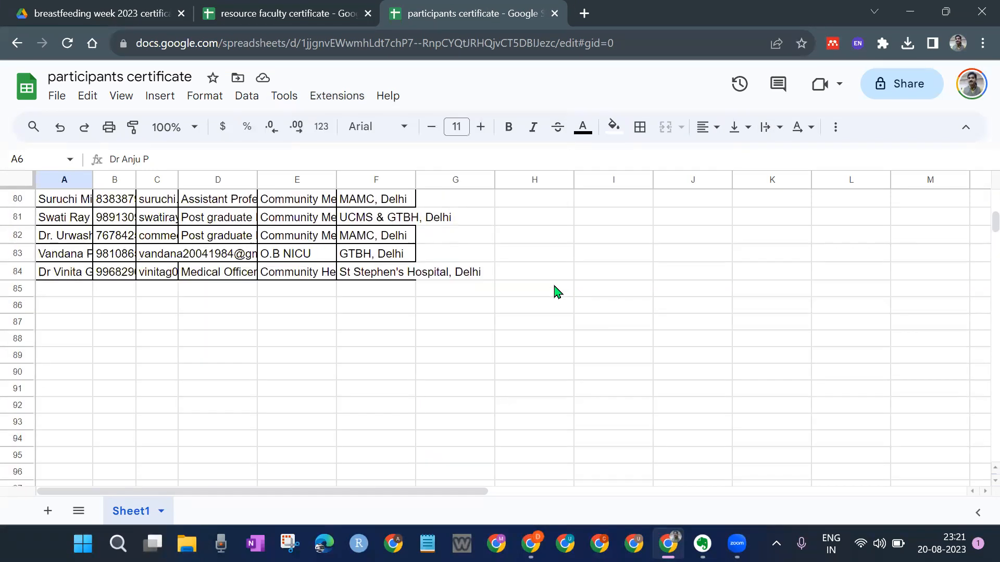
{"action": "left_click", "coordinate": [61, 363]}
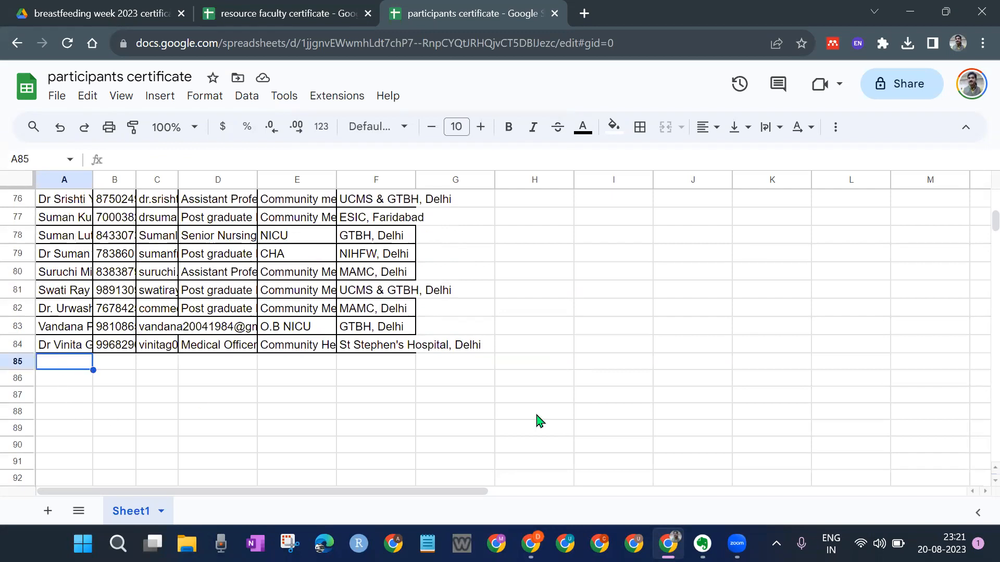
{"action": "type", "text": "D"}
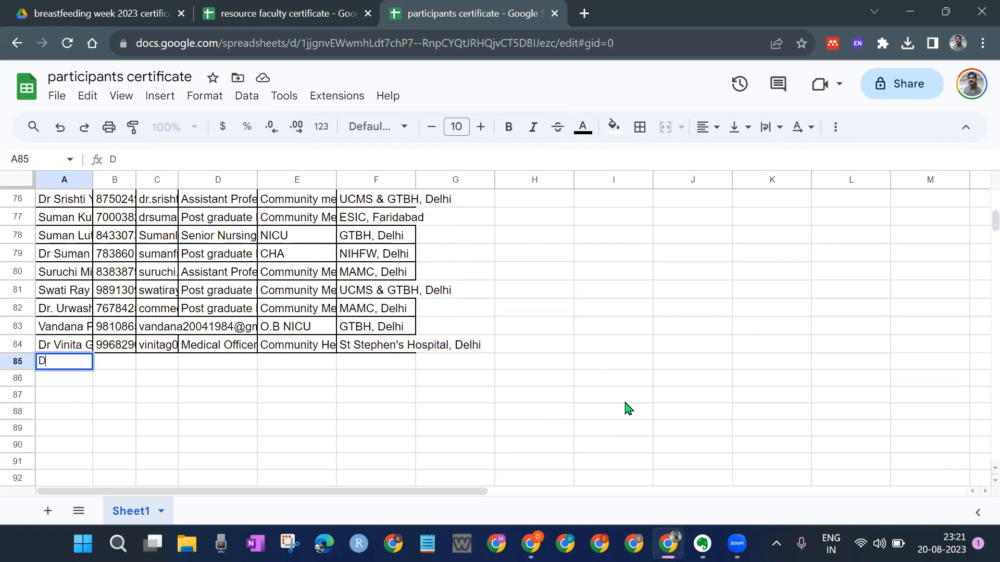
{"action": "key", "text": "BackSpace"}
{"action": "left_click", "coordinate": [583, 323]}
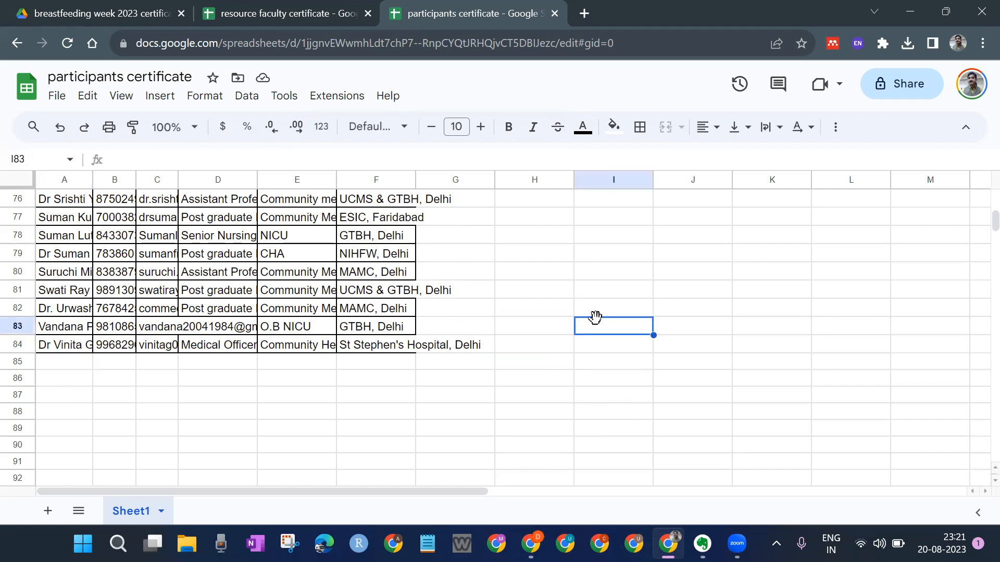
{"action": "scroll", "coordinate": [563, 336], "scroll_direction": "up", "scroll_amount": 1}
{"action": "scroll", "coordinate": [562, 336], "scroll_direction": "up", "scroll_amount": 20}
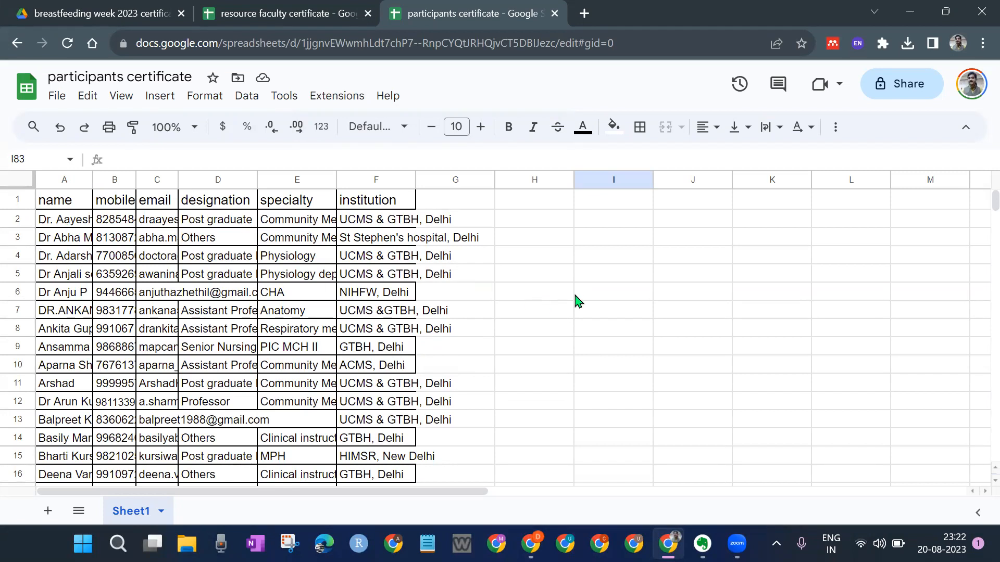
{"action": "left_click", "coordinate": [560, 300]}
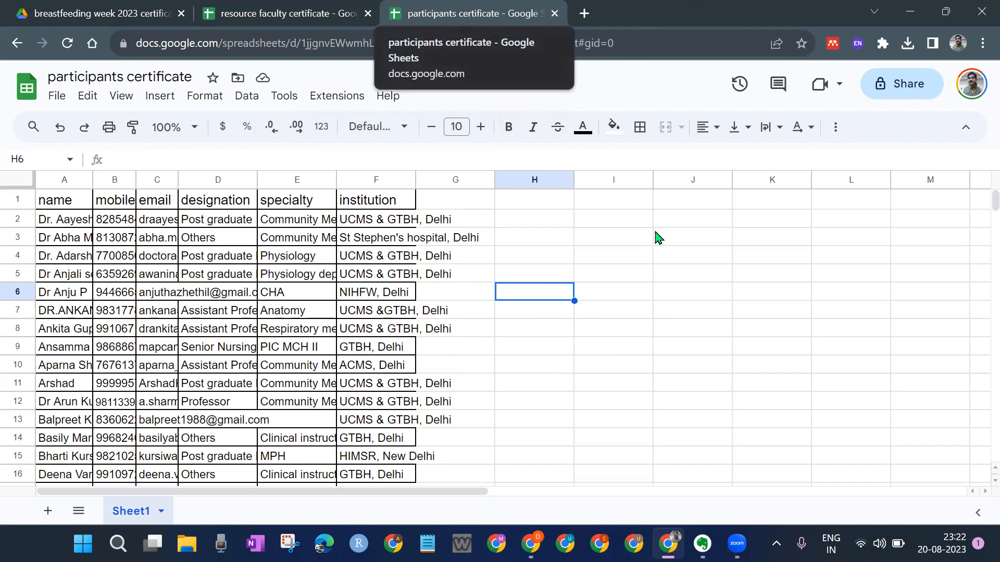
{"action": "left_click", "coordinate": [556, 243]}
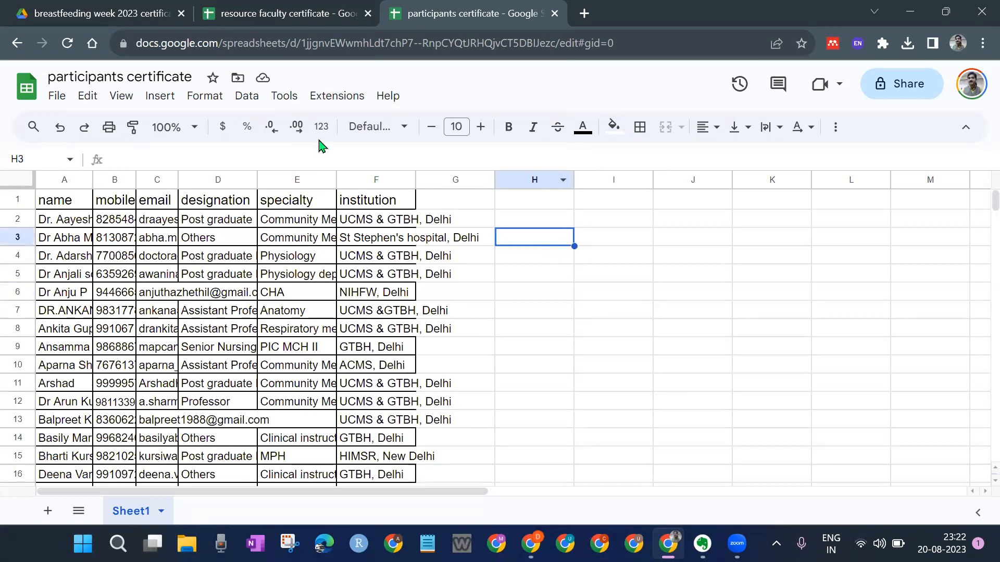
Step: Launch the AutoCrat add-on from the Extensions menu and begin a NEW JOB
{"action": "left_click", "coordinate": [344, 98]}
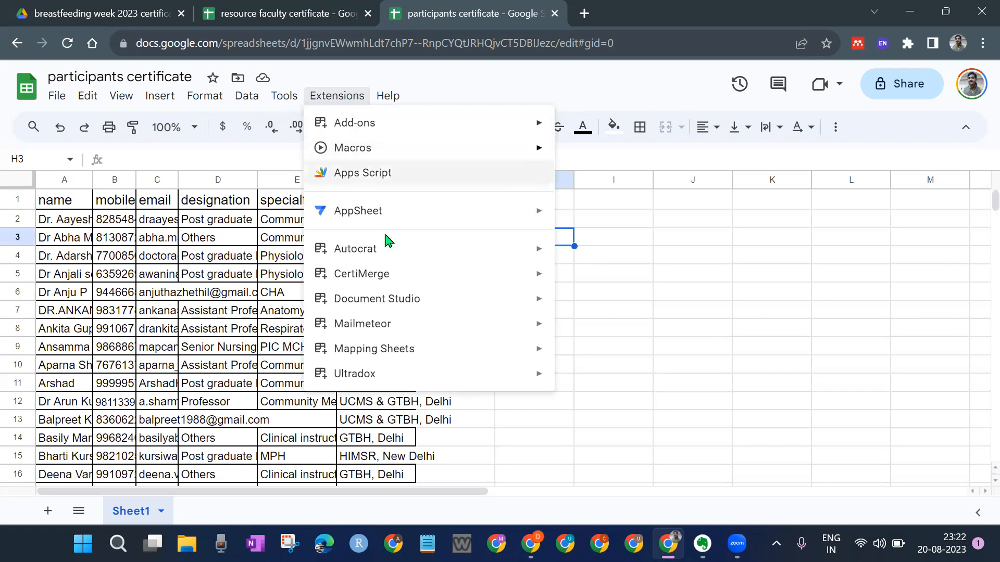
{"action": "mouse_move", "coordinate": [390, 252]}
{"action": "left_click", "coordinate": [683, 256]}
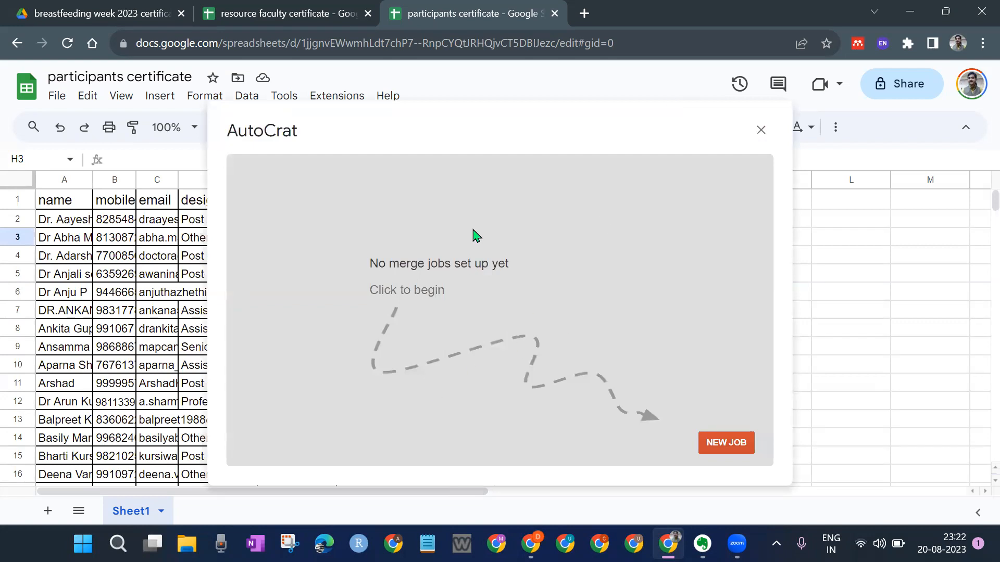
{"action": "left_click", "coordinate": [726, 443]}
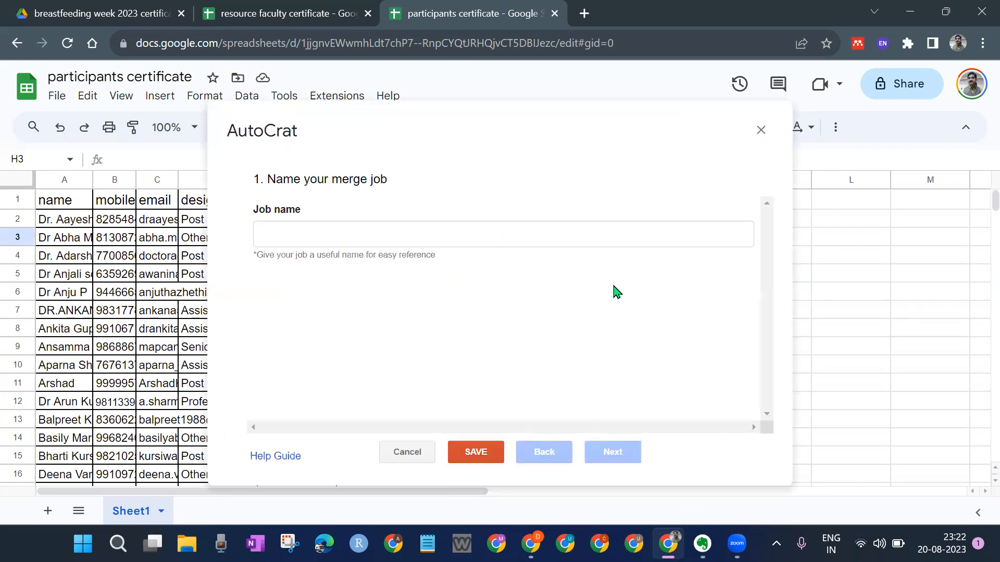
Step: Enter 'bww23 certificates' as the AutoCrat job name and continue to the template step
{"action": "left_click", "coordinate": [357, 233]}
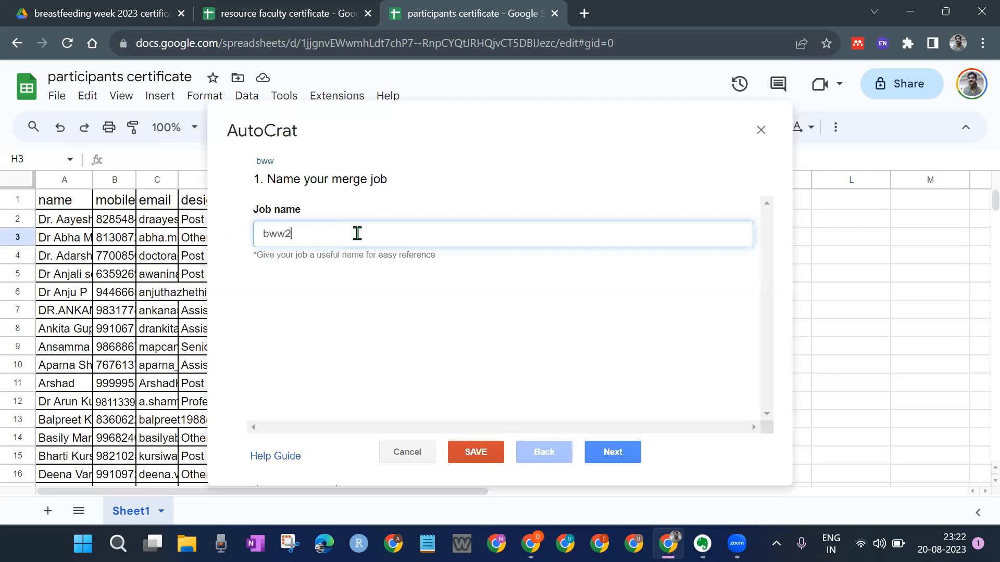
{"action": "type", "text": "ertificates"}
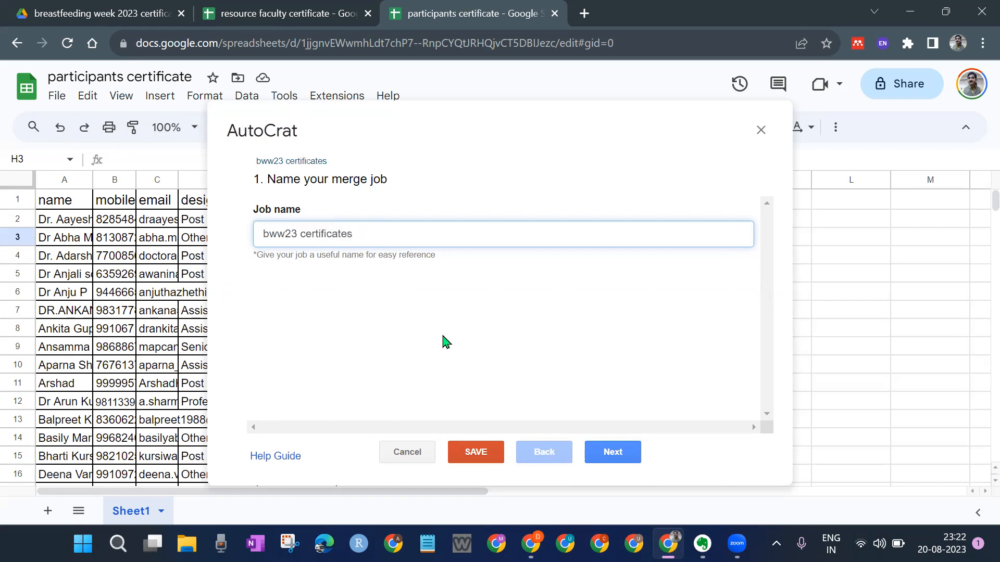
{"action": "left_click", "coordinate": [575, 355]}
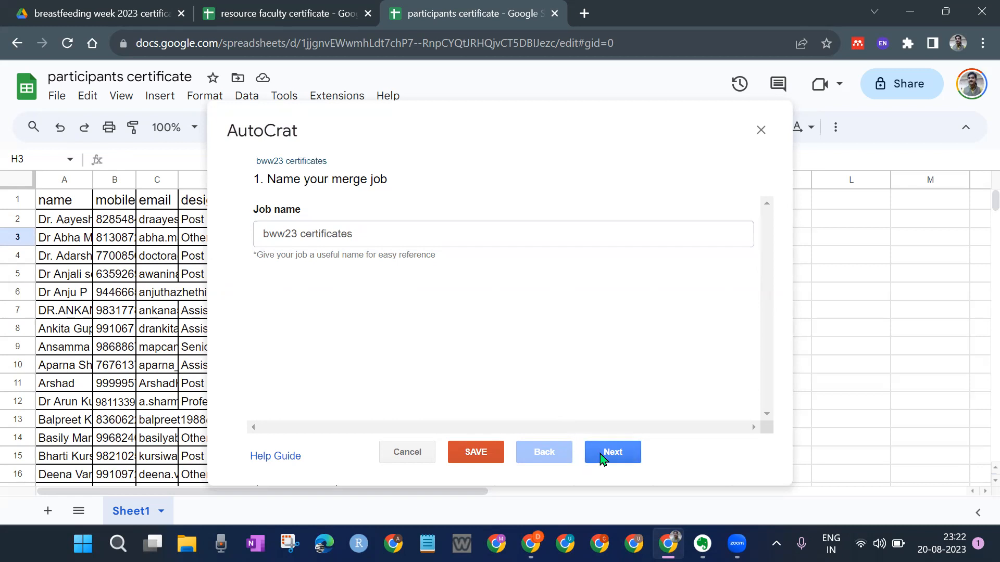
{"action": "left_click", "coordinate": [603, 453]}
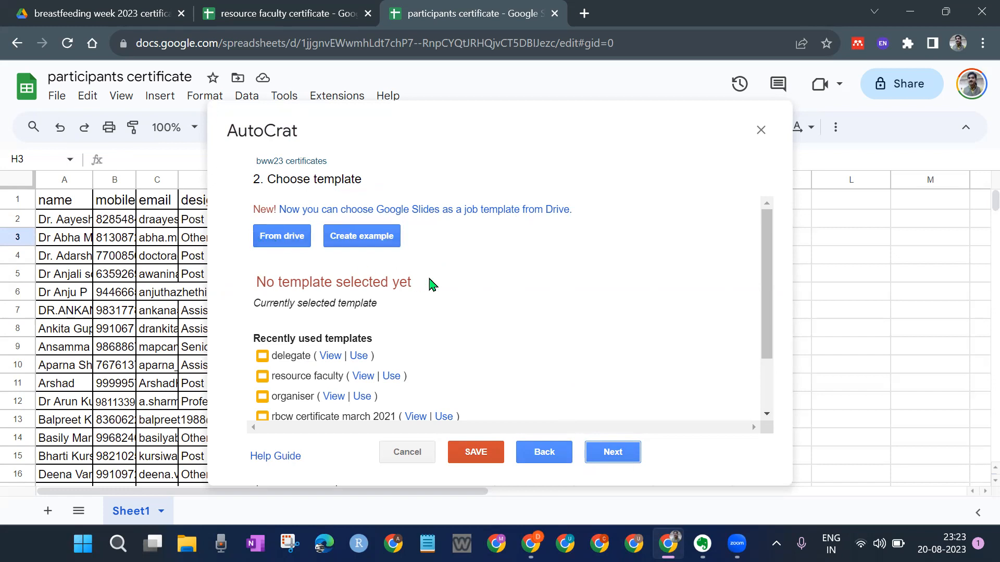
Step: Choose the delegate certificate bww23 slides from Drive as the template and proceed to step 3
{"action": "scroll", "coordinate": [430, 283], "scroll_direction": "down", "scroll_amount": 3}
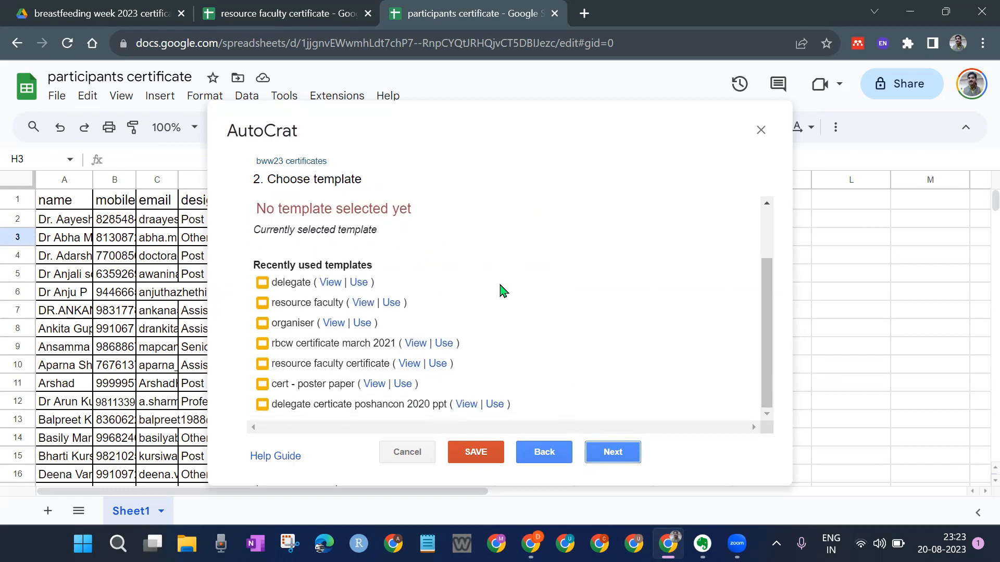
{"action": "scroll", "coordinate": [503, 290], "scroll_direction": "up", "scroll_amount": 2}
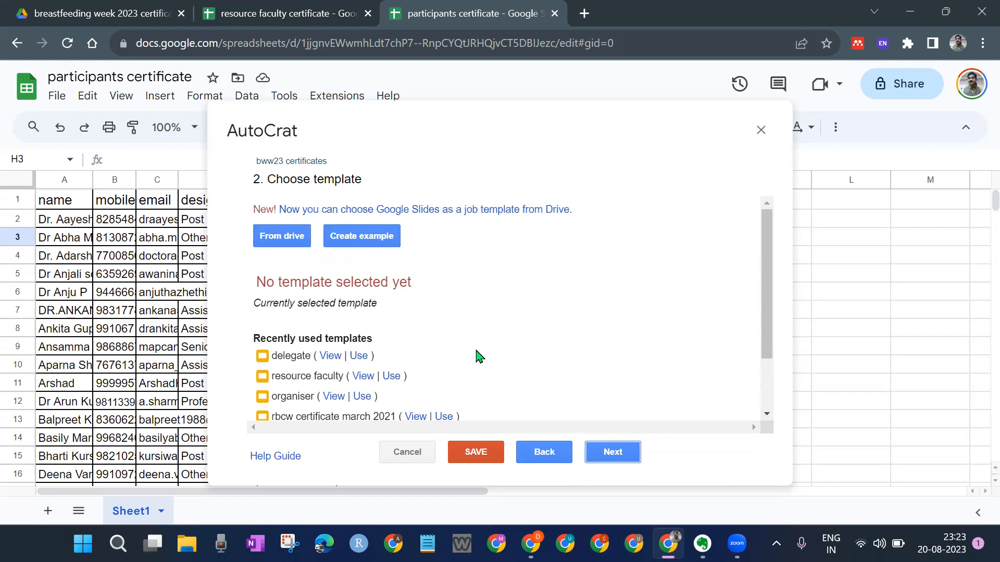
{"action": "left_click", "coordinate": [299, 237]}
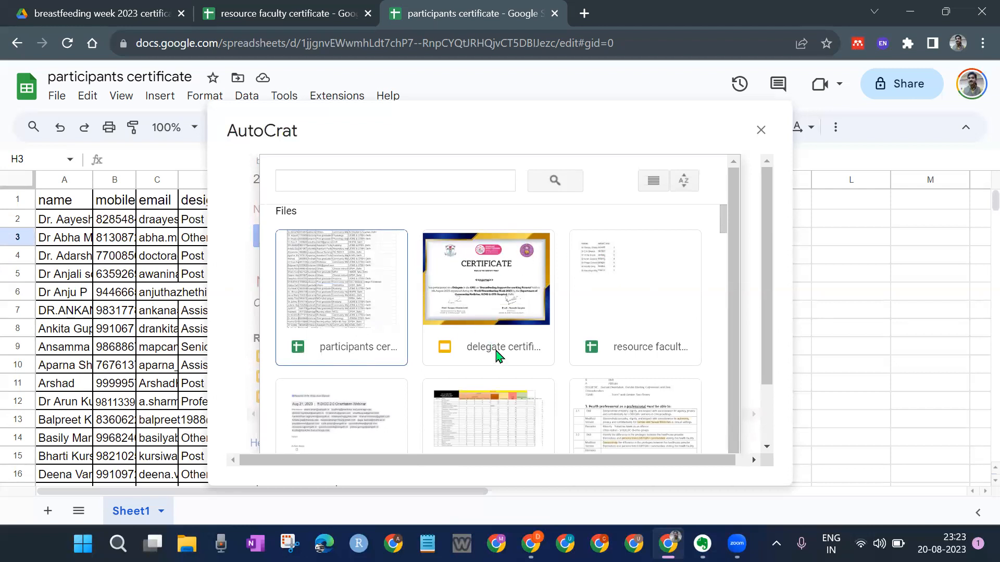
{"action": "left_click", "coordinate": [507, 292]}
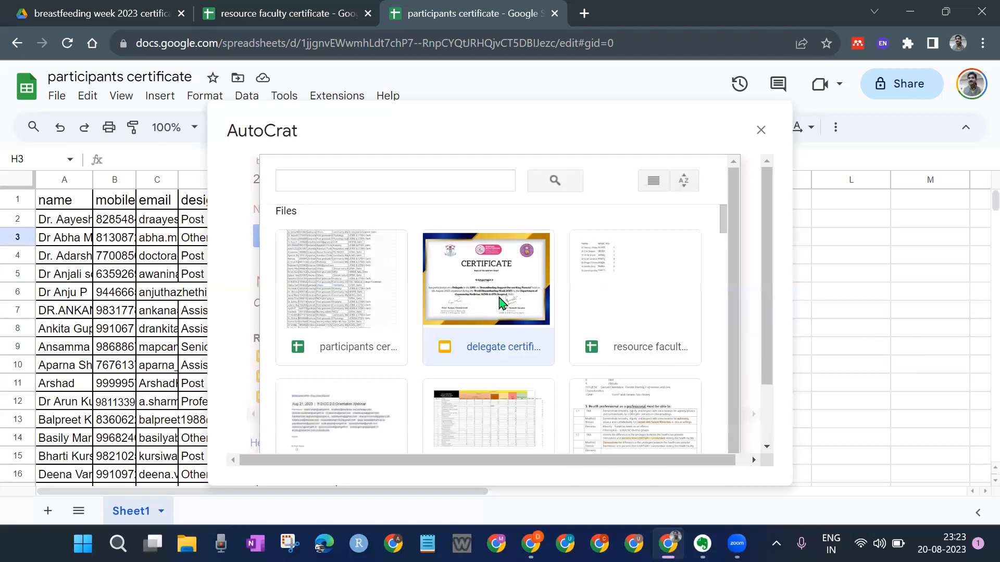
{"action": "scroll", "coordinate": [500, 300], "scroll_direction": "down", "scroll_amount": 10}
{"action": "scroll", "coordinate": [494, 296], "scroll_direction": "up", "scroll_amount": 10}
{"action": "double_click", "coordinate": [493, 296]}
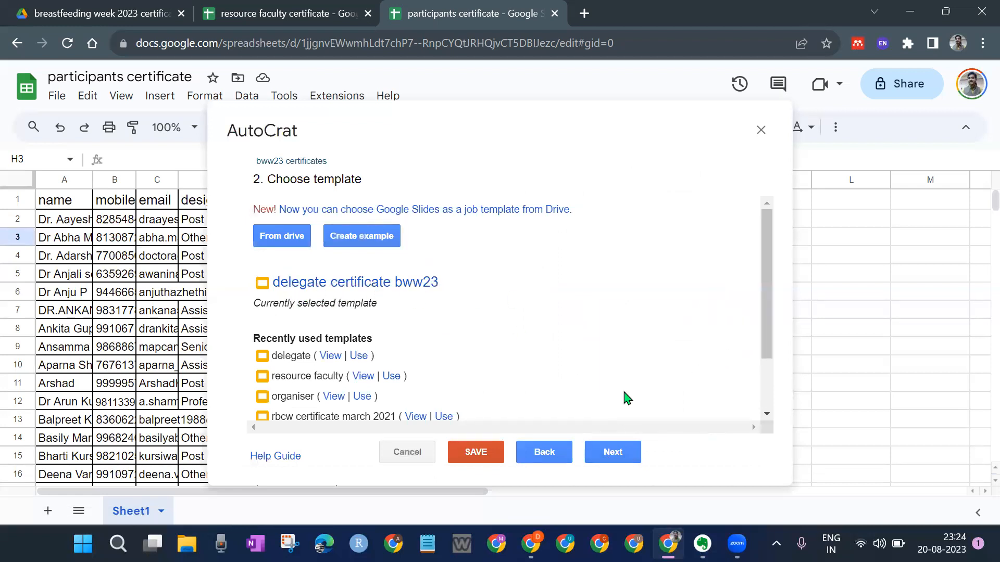
{"action": "left_click", "coordinate": [619, 453]}
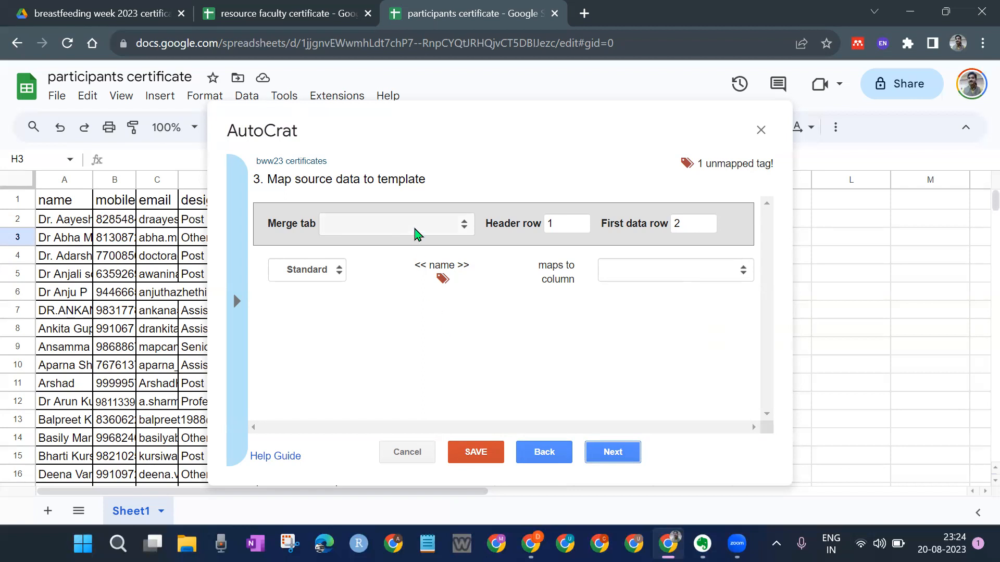
Step: Set the AutoCrat merge tab to Sheet1
{"action": "left_click", "coordinate": [415, 231]}
{"action": "left_click", "coordinate": [422, 228]}
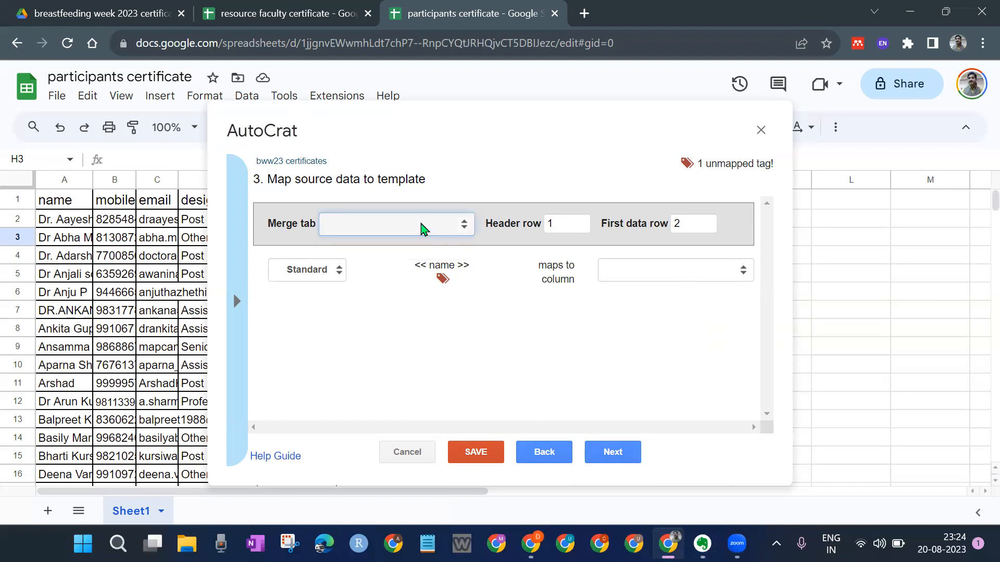
{"action": "left_click", "coordinate": [422, 226]}
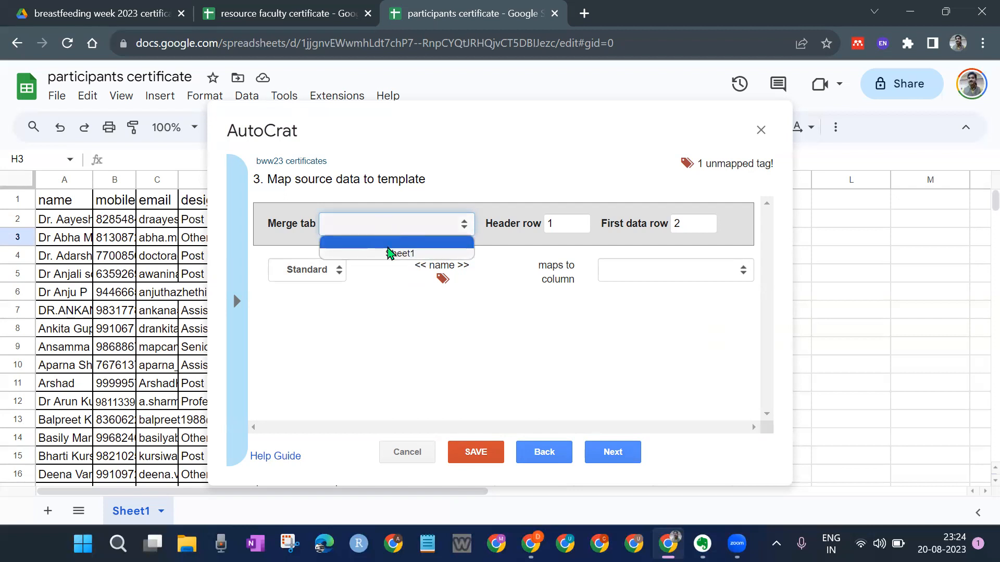
{"action": "left_click", "coordinate": [397, 254]}
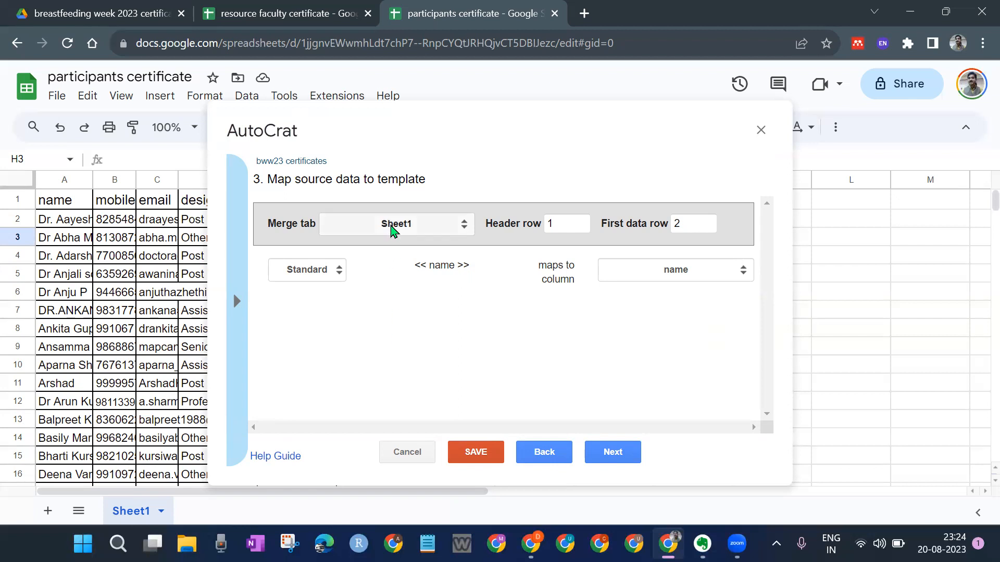
{"action": "left_click", "coordinate": [396, 224]}
{"action": "left_click", "coordinate": [395, 241]}
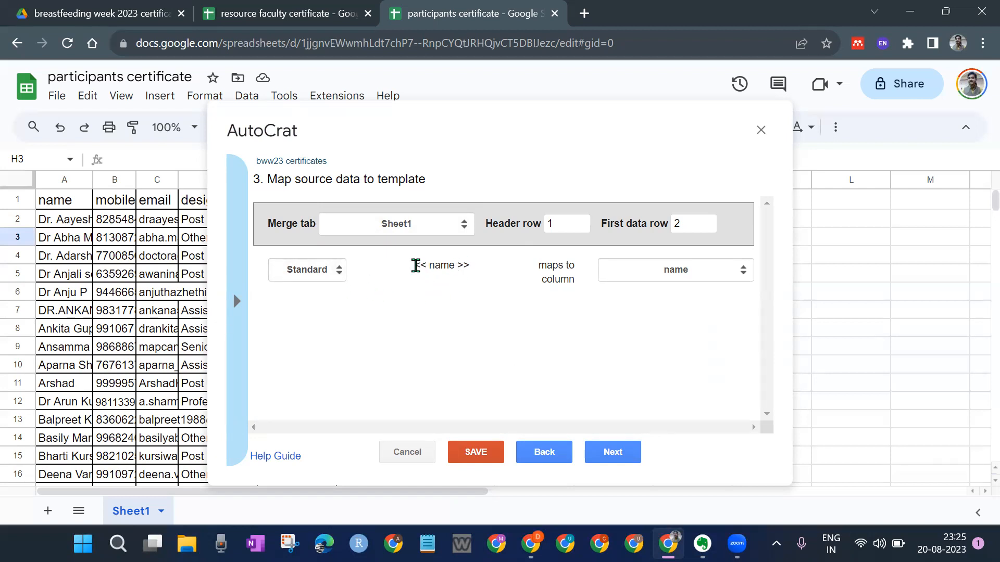
Step: Map the template's <<name>> tag to the sheet's name column
{"action": "left_click_drag", "start_coordinate": [415, 265], "coordinate": [474, 273]}
{"action": "left_click", "coordinate": [491, 319]}
{"action": "left_click", "coordinate": [667, 276]}
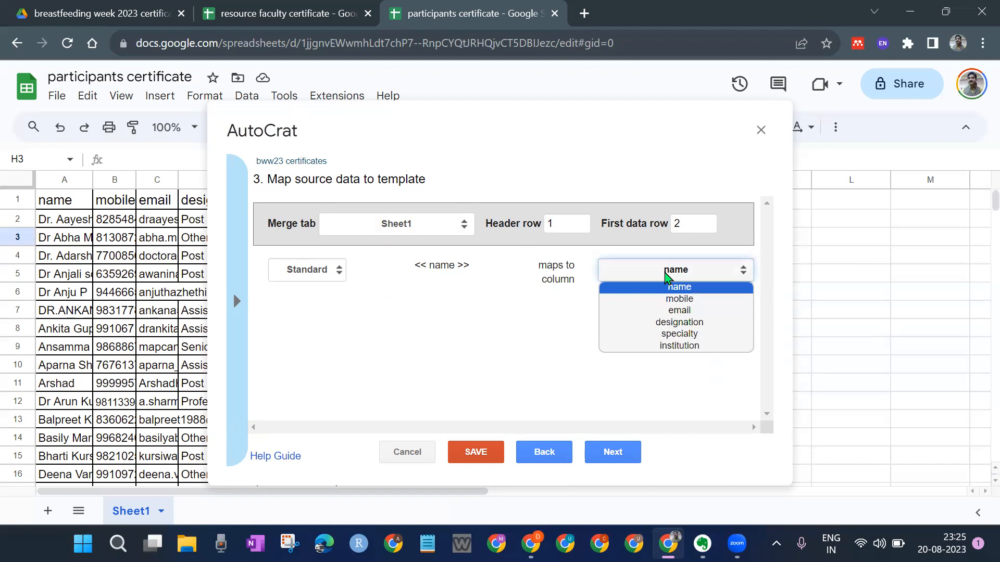
{"action": "left_click", "coordinate": [678, 287]}
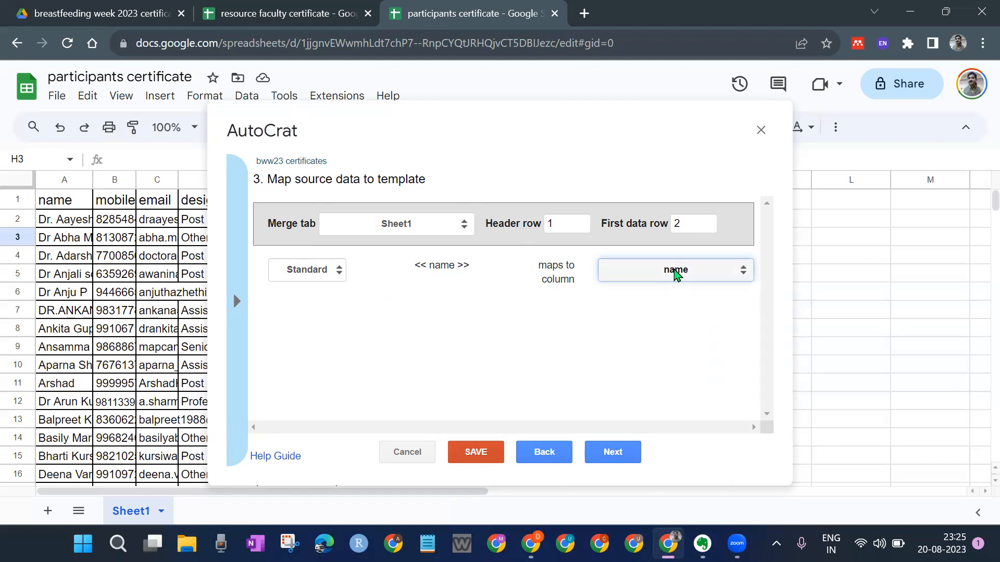
{"action": "left_click", "coordinate": [681, 277]}
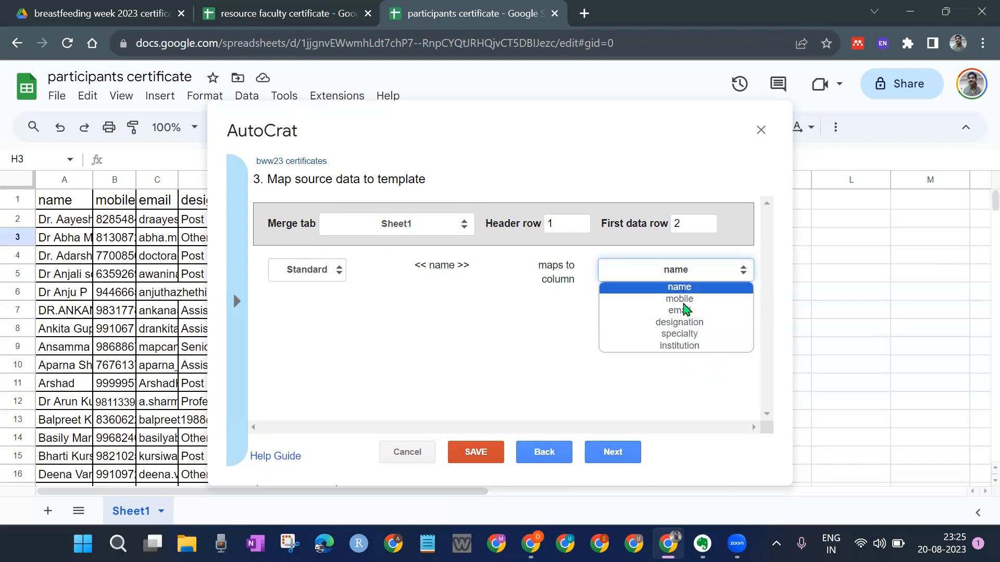
{"action": "left_click", "coordinate": [678, 287]}
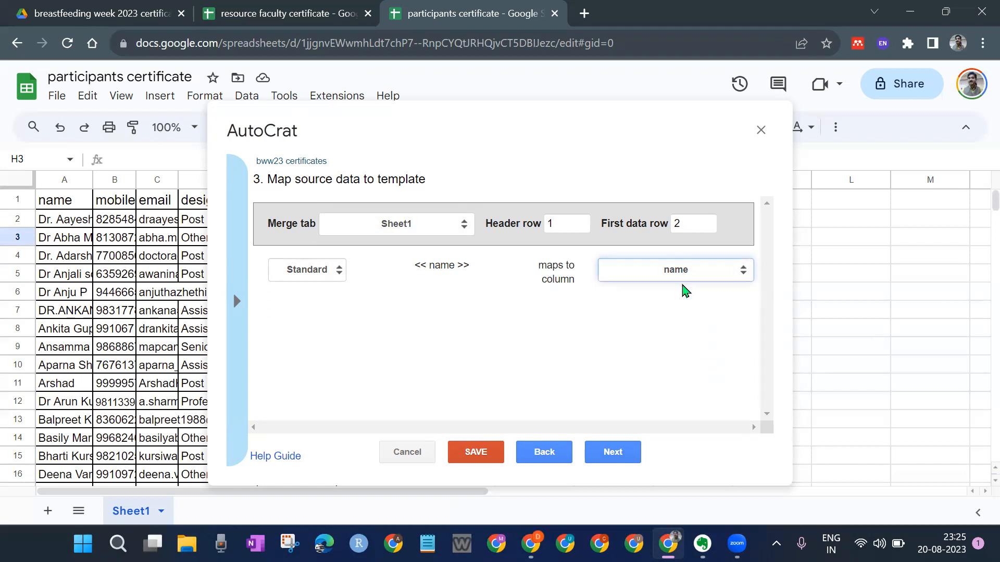
{"action": "left_click", "coordinate": [446, 267]}
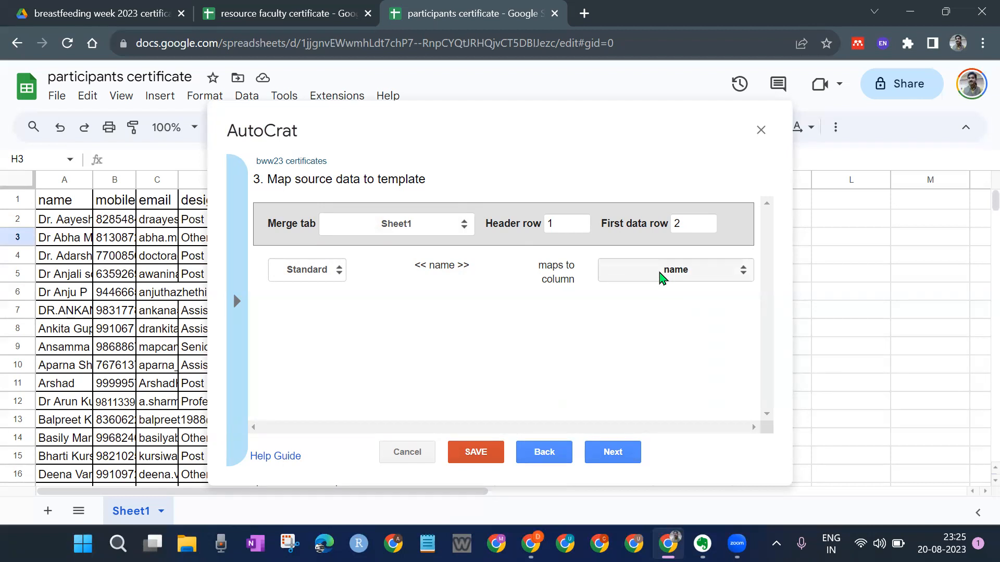
{"action": "left_click", "coordinate": [661, 277]}
{"action": "left_click", "coordinate": [668, 288]}
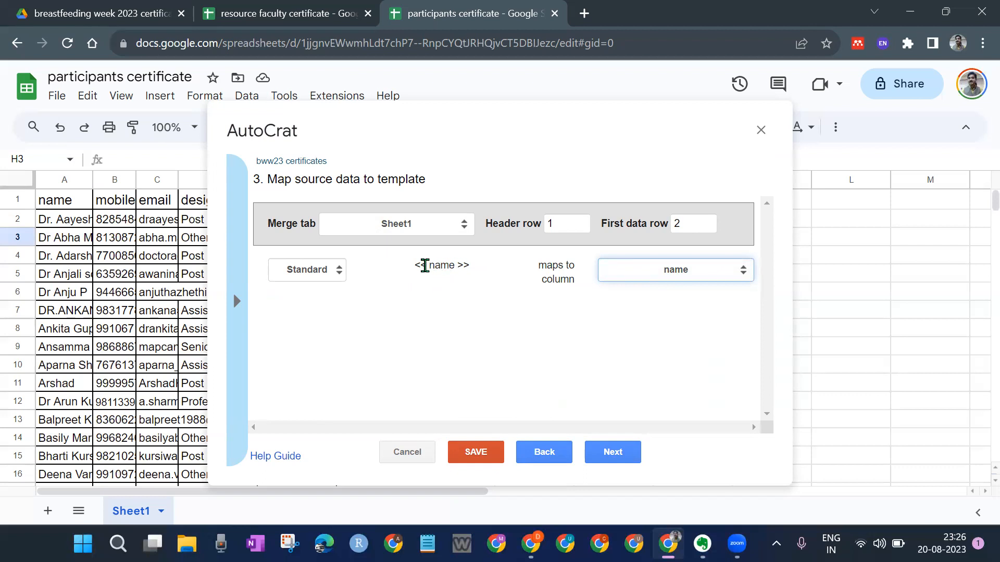
{"action": "left_click_drag", "start_coordinate": [416, 265], "coordinate": [474, 268]}
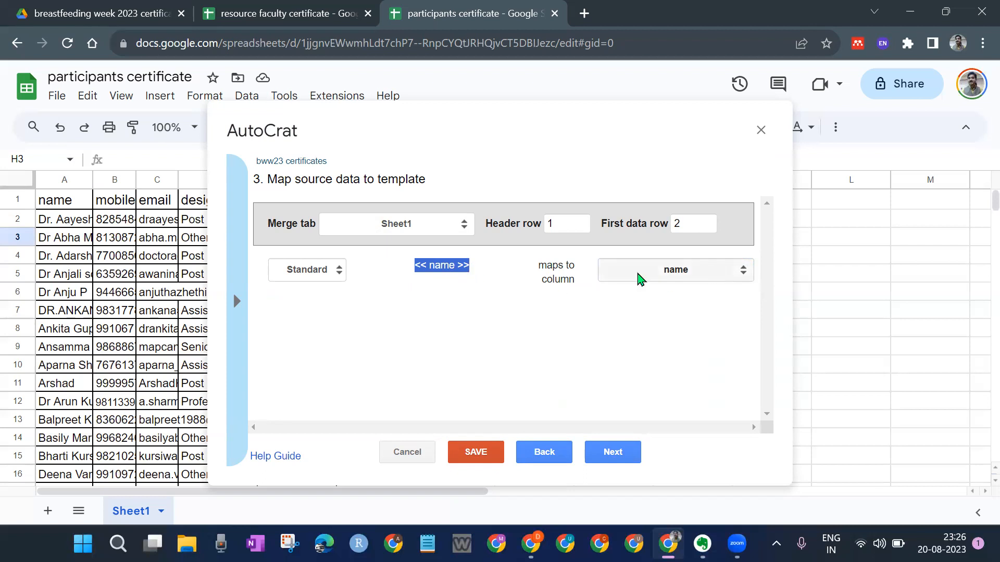
{"action": "left_click", "coordinate": [676, 280]}
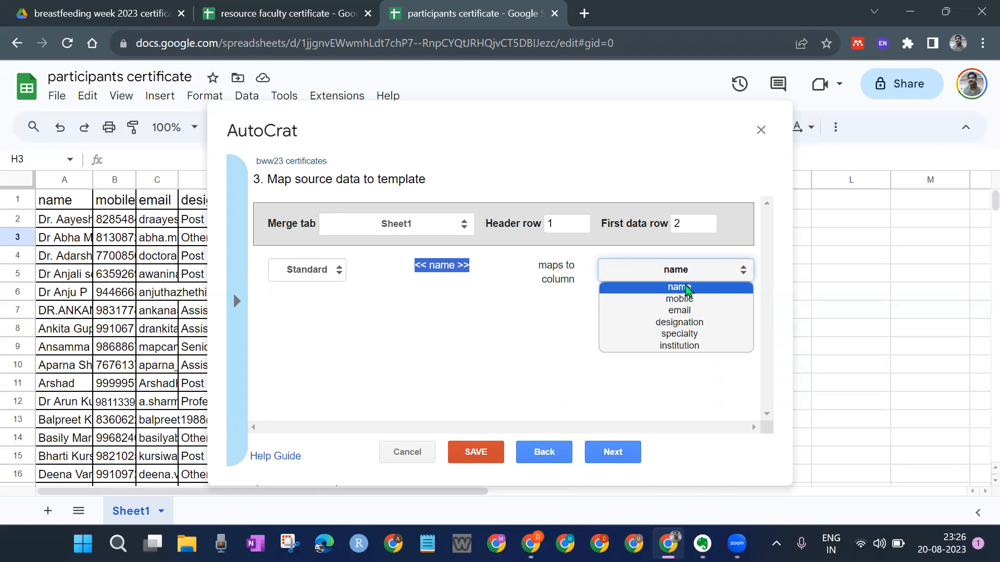
{"action": "left_click", "coordinate": [687, 288]}
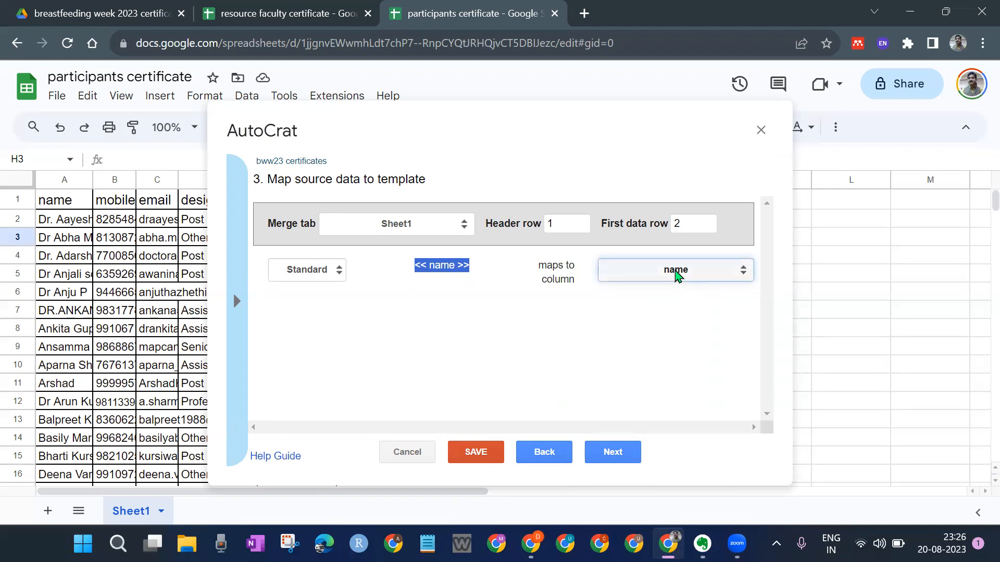
{"action": "left_click", "coordinate": [547, 336]}
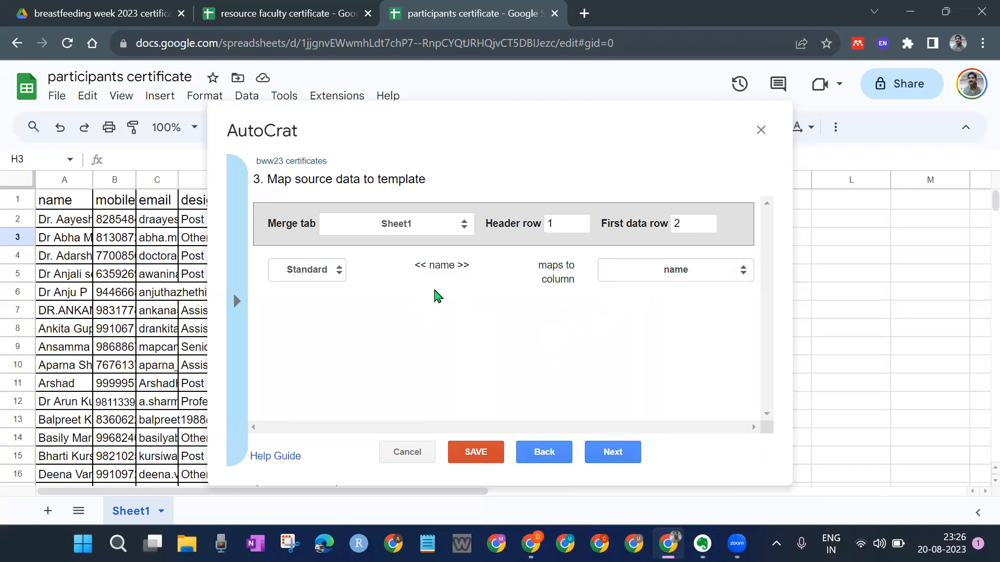
Step: Set the output file name to <<name>> and the file type to PDF
{"action": "left_click", "coordinate": [625, 443]}
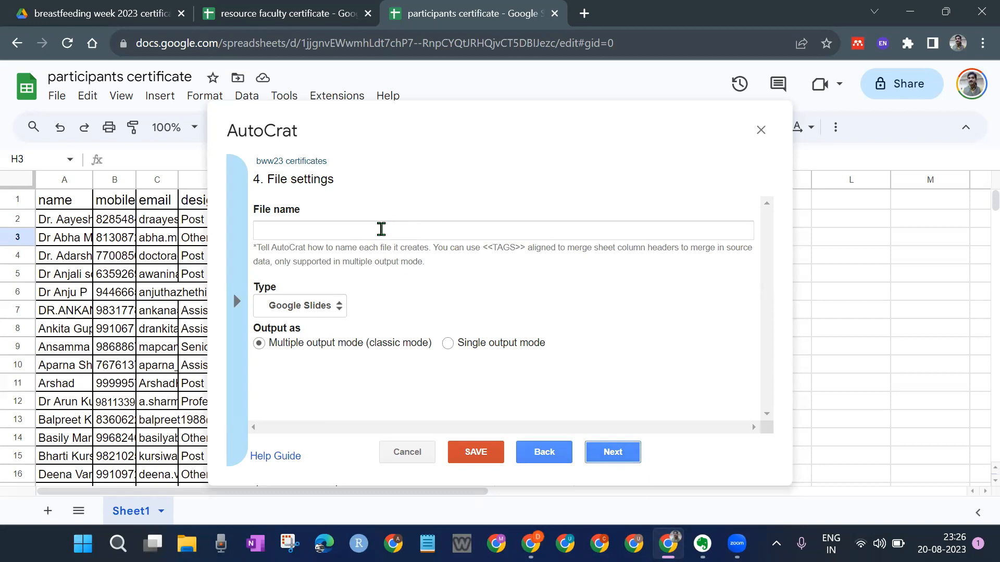
{"action": "left_click", "coordinate": [300, 230]}
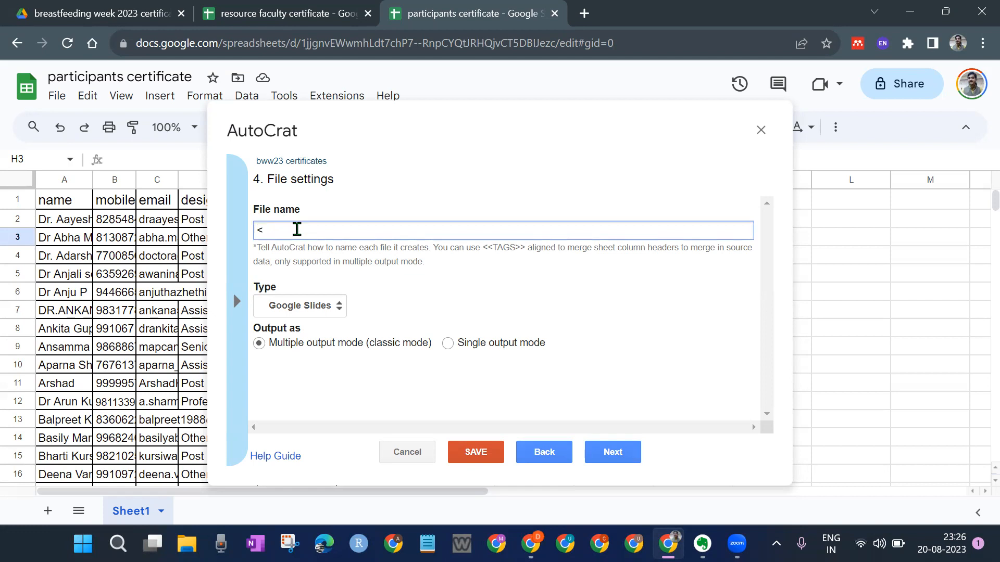
{"action": "type", "text": "ame>>"}
{"action": "left_click", "coordinate": [380, 277]}
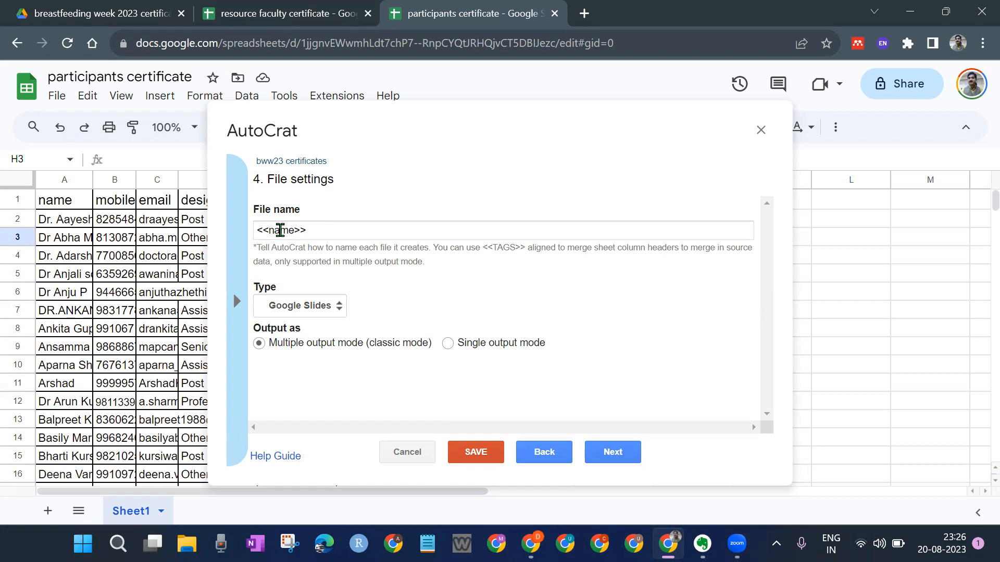
{"action": "left_click", "coordinate": [319, 308]}
{"action": "left_click", "coordinate": [314, 312]}
{"action": "left_click", "coordinate": [314, 311]}
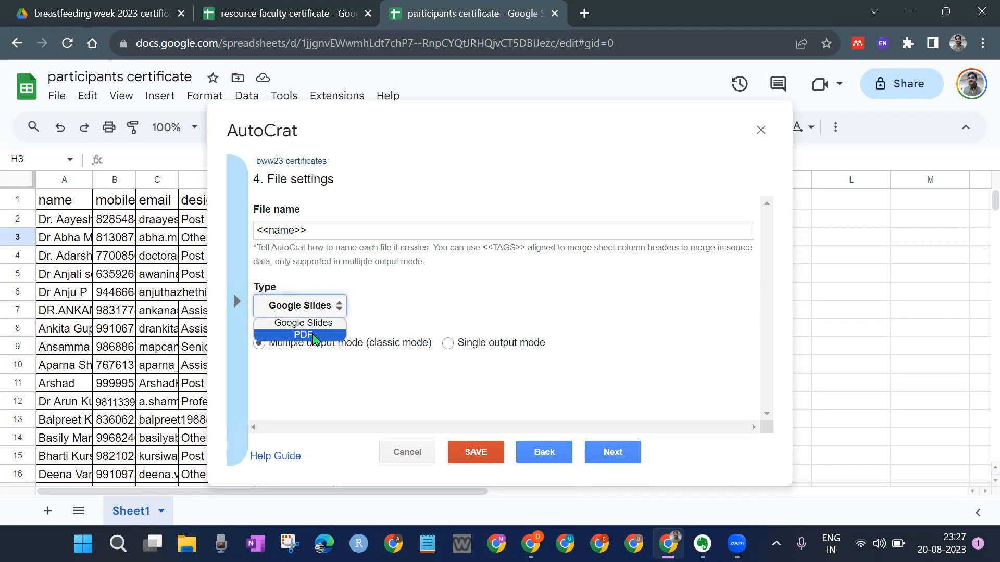
{"action": "left_click", "coordinate": [314, 336]}
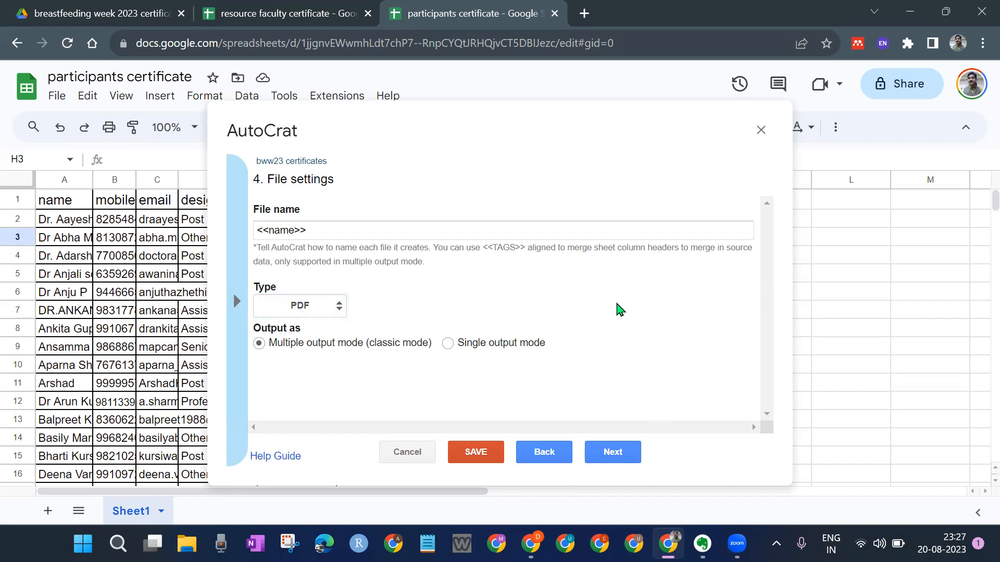
{"action": "left_click", "coordinate": [620, 450]}
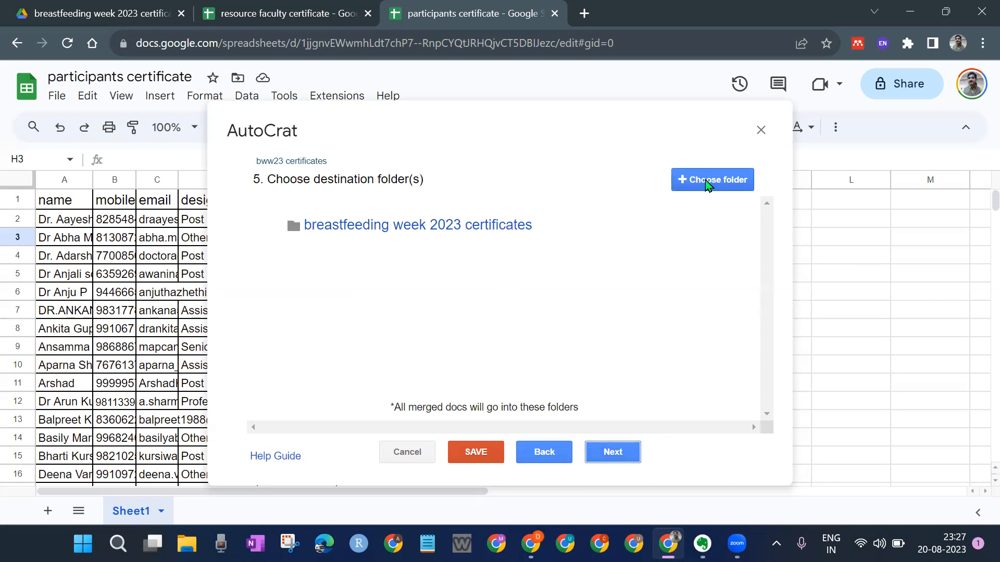
Step: Pass the destination folder, dynamic folder and merge condition steps unchanged to reach step 8
{"action": "left_click", "coordinate": [629, 454]}
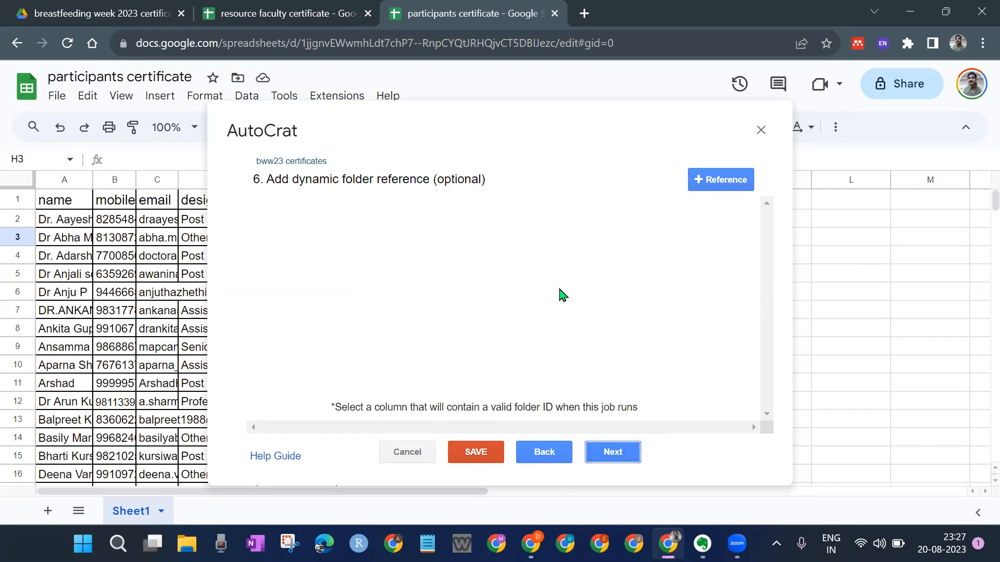
{"action": "left_click", "coordinate": [630, 453]}
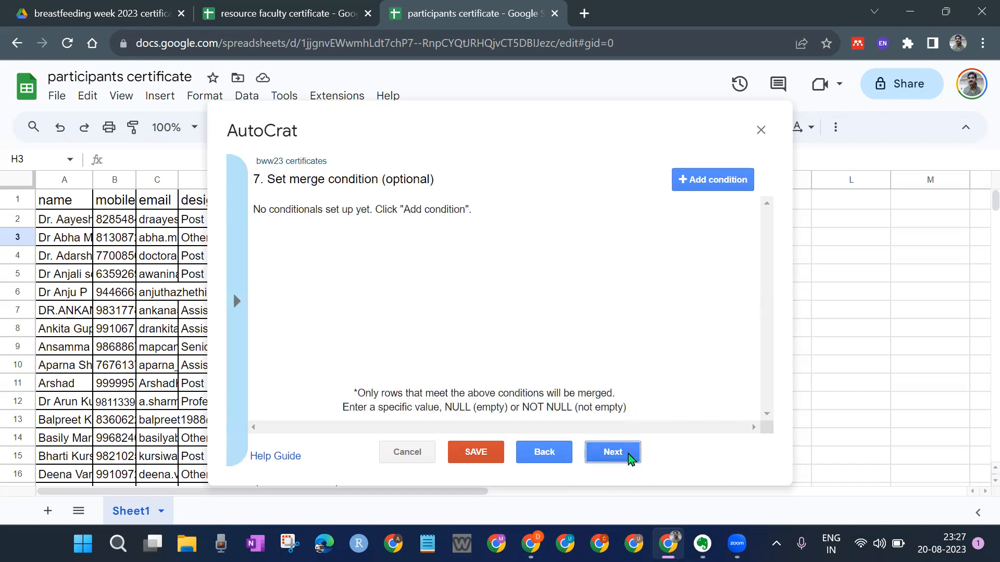
{"action": "left_click", "coordinate": [629, 455]}
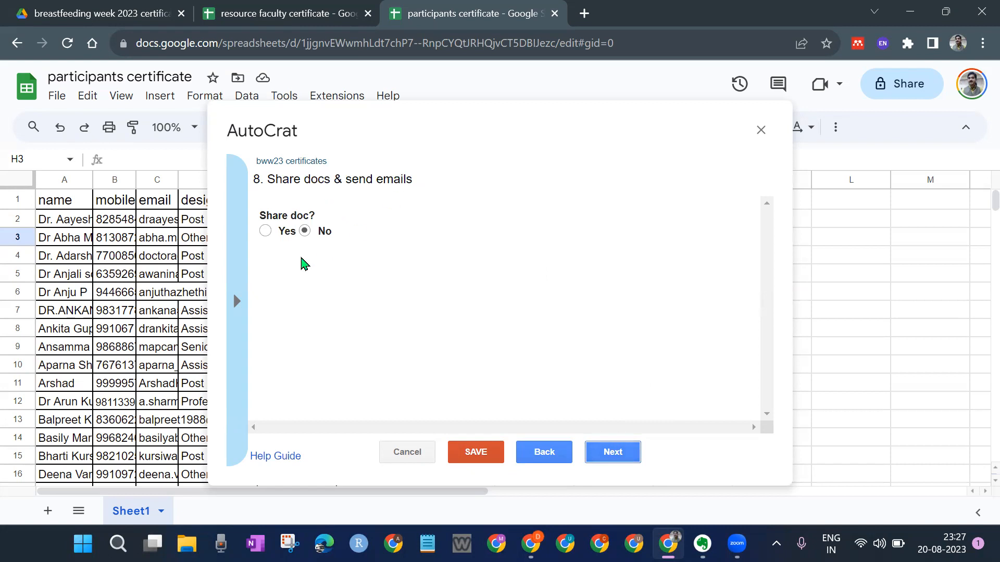
Step: Set Share doc? to Yes so each certificate is shared as a PDF
{"action": "left_click", "coordinate": [265, 231]}
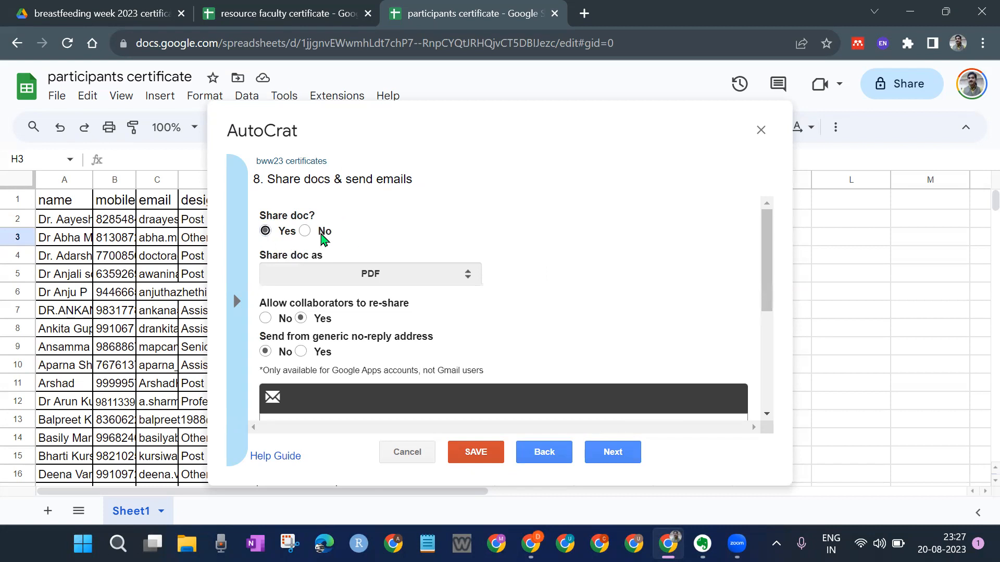
{"action": "left_click", "coordinate": [305, 231]}
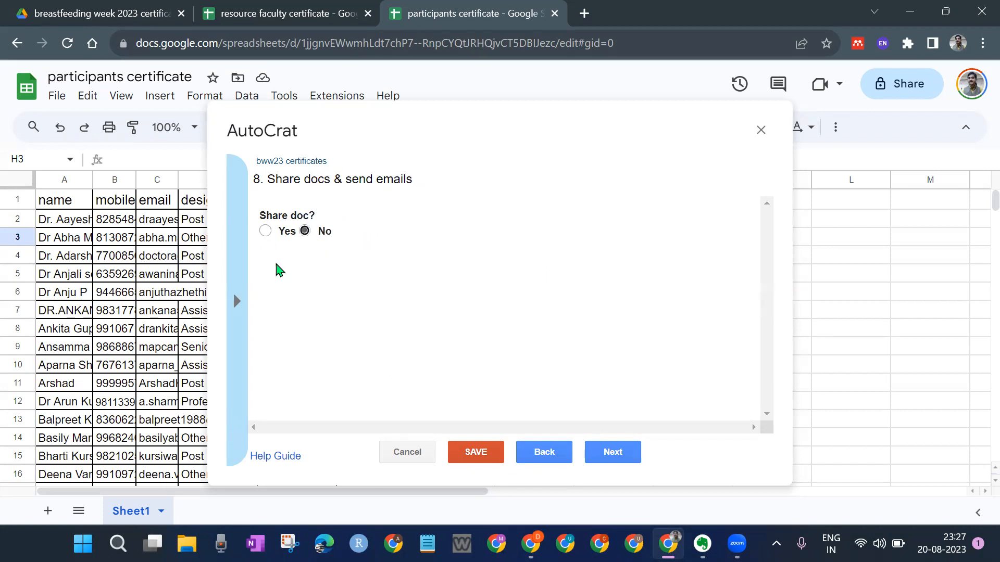
{"action": "left_click", "coordinate": [265, 232]}
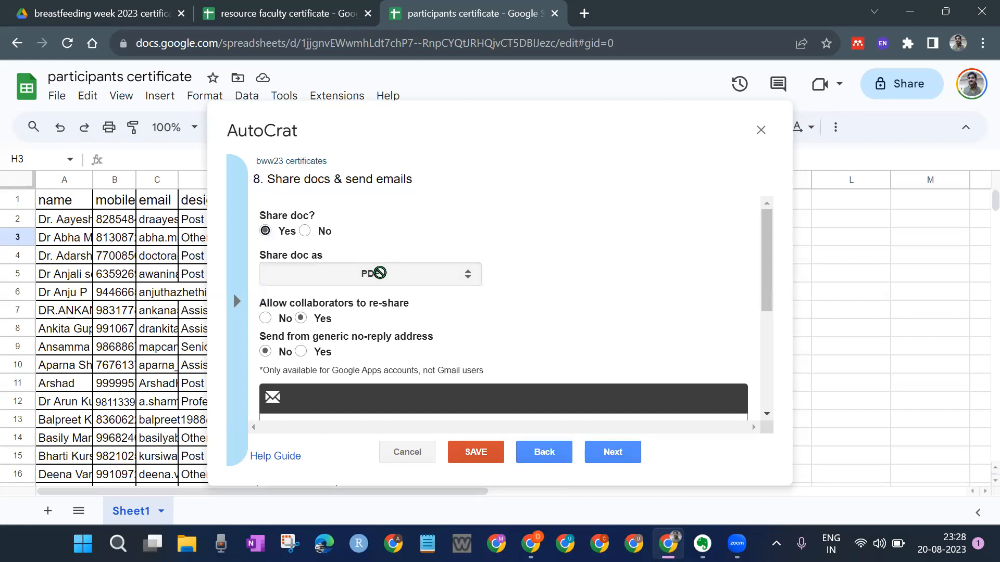
{"action": "scroll", "coordinate": [578, 274], "scroll_direction": "down", "scroll_amount": 2}
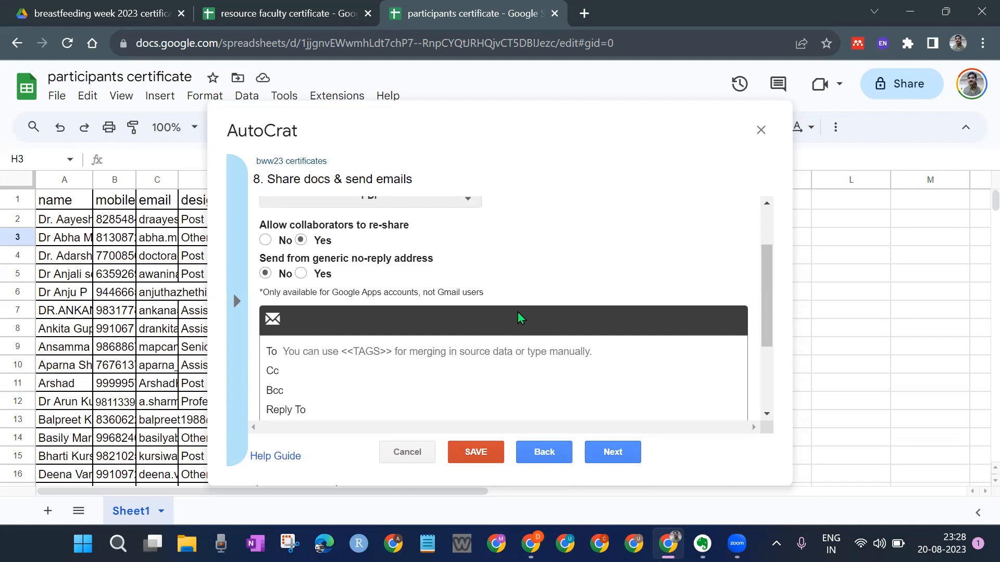
{"action": "scroll", "coordinate": [446, 314], "scroll_direction": "down", "scroll_amount": 3}
{"action": "scroll", "coordinate": [440, 313], "scroll_direction": "up", "scroll_amount": 2}
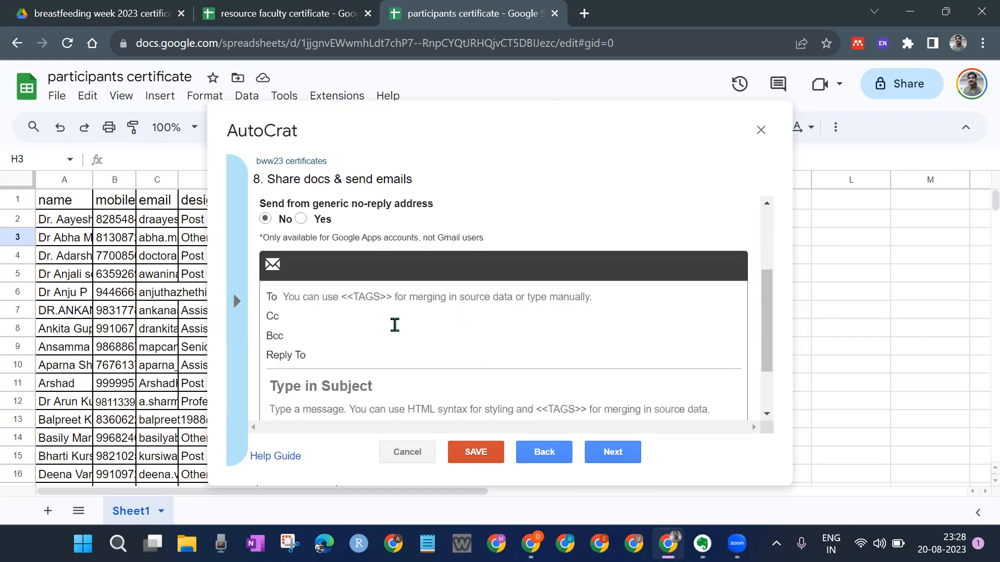
Step: Enter <<email>> in the To field and two comma-separated organiser Gmail addresses in Cc
{"action": "left_click", "coordinate": [291, 297]}
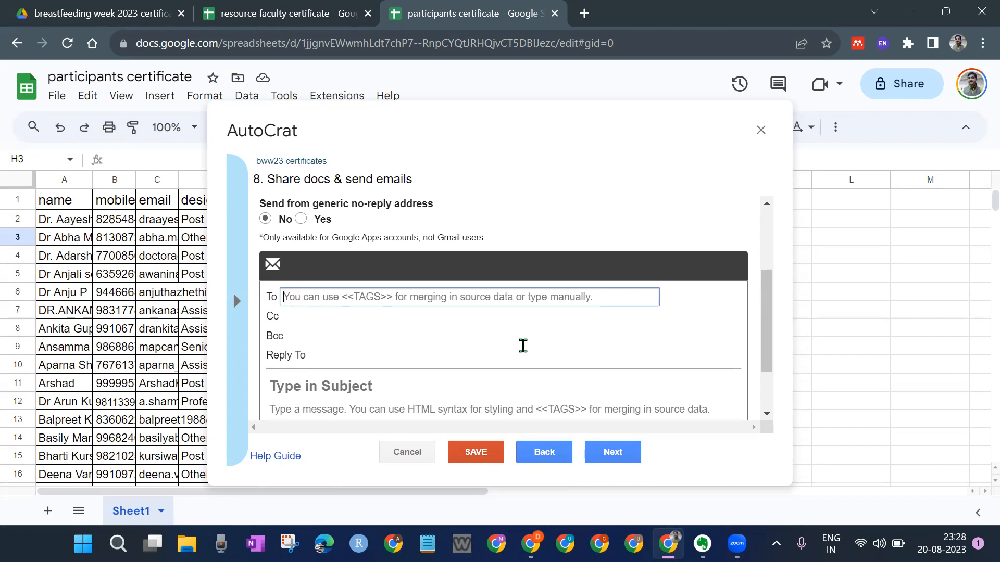
{"action": "type", "text": "<"}
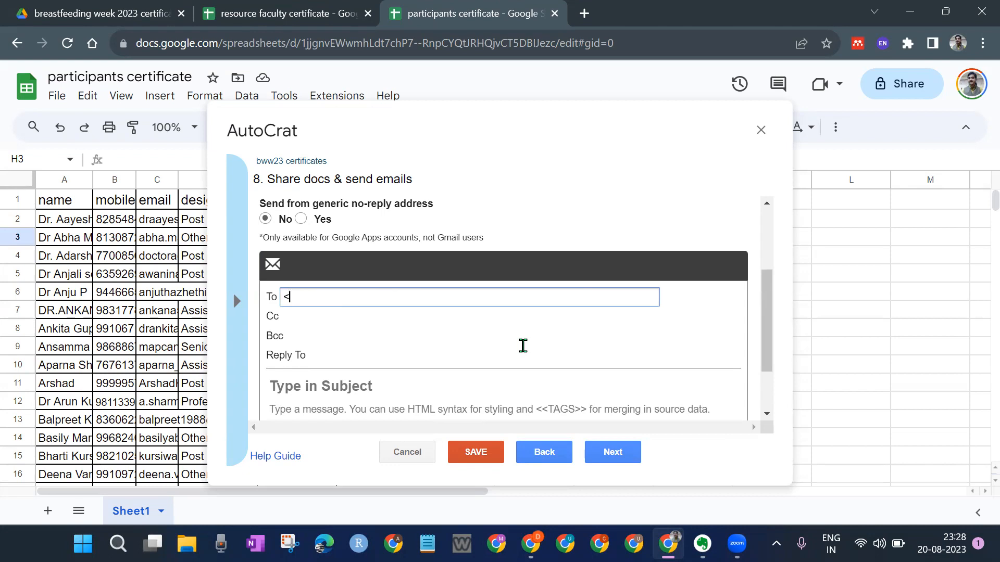
{"action": "type", "text": "<email>>"}
{"action": "left_click", "coordinate": [301, 316]}
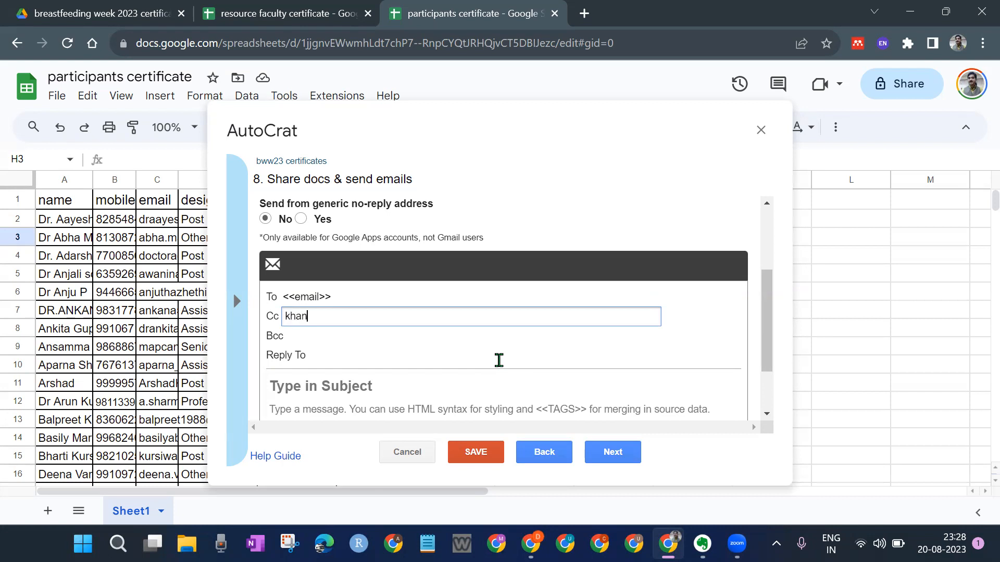
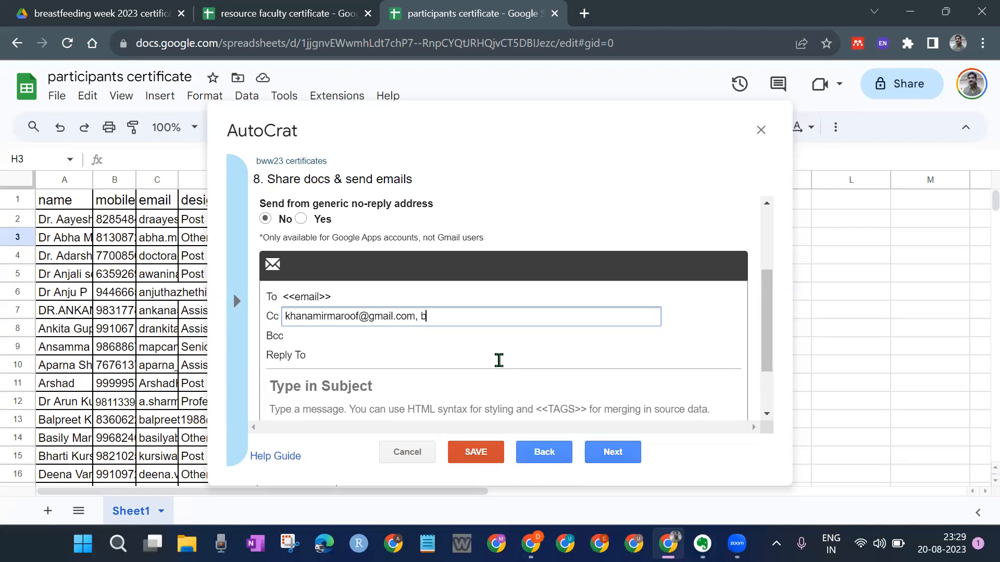
{"action": "left_click", "coordinate": [677, 339]}
{"action": "left_click", "coordinate": [461, 317]}
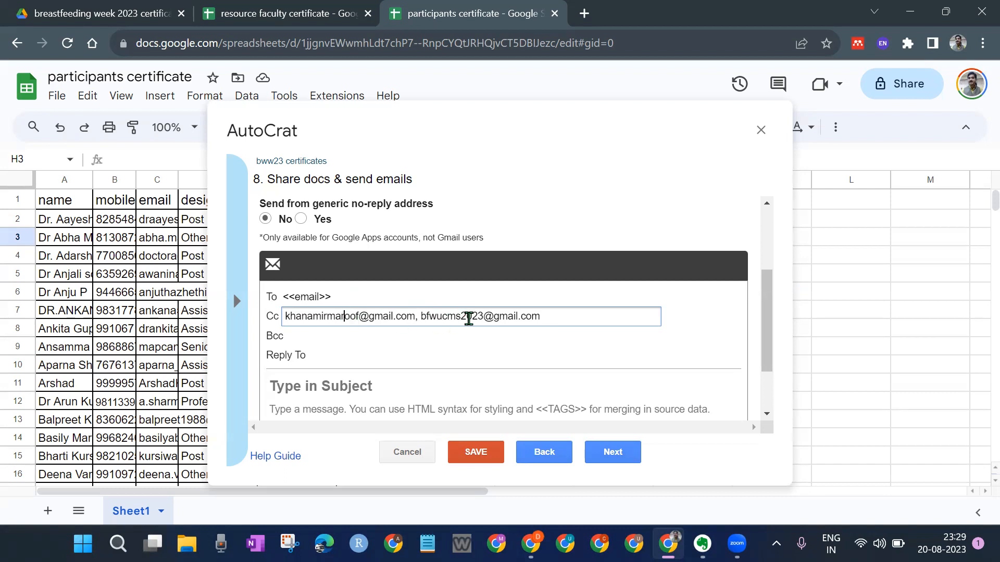
{"action": "left_click_drag", "start_coordinate": [341, 295], "coordinate": [277, 295]}
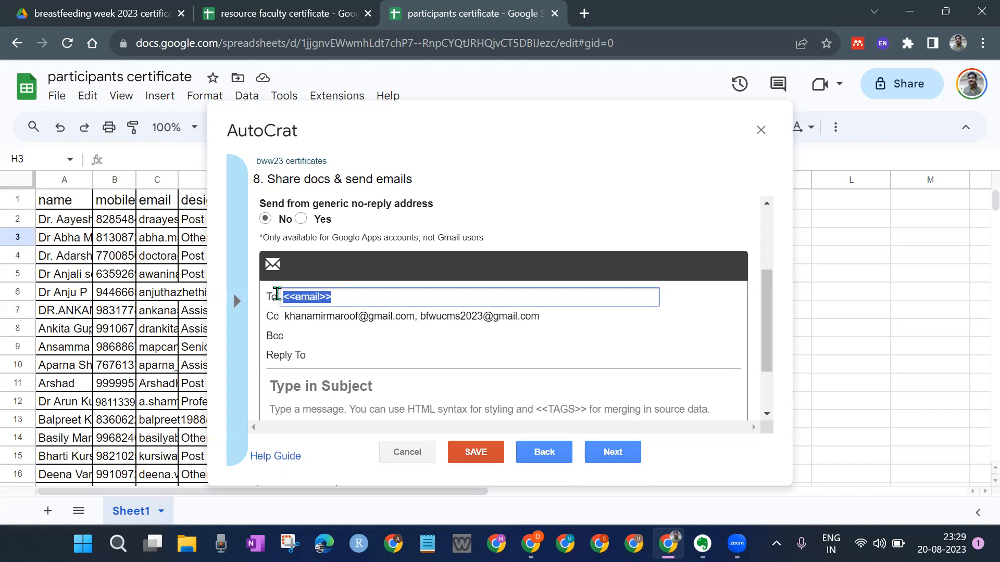
{"action": "left_click", "coordinate": [337, 296]}
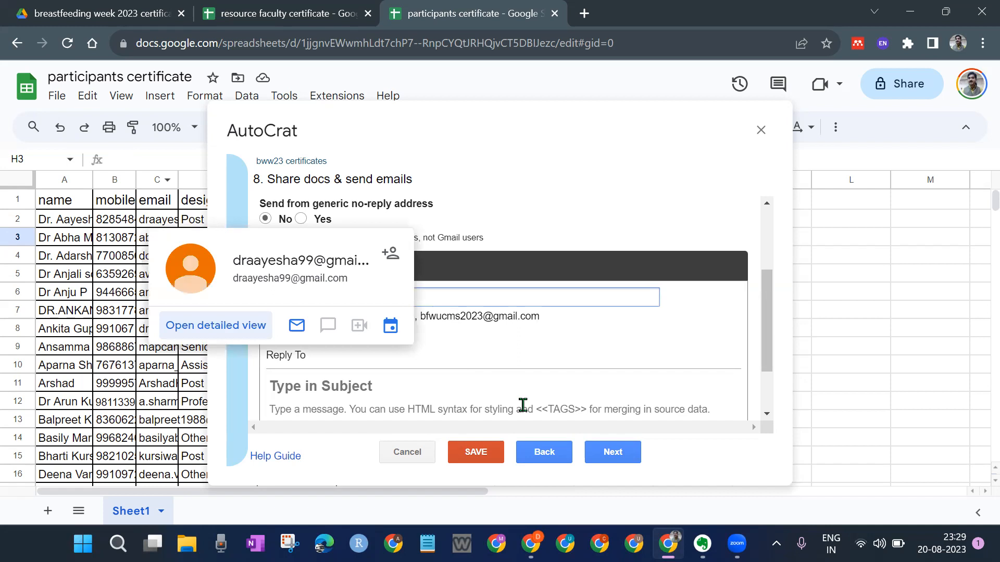
{"action": "left_click", "coordinate": [495, 338]}
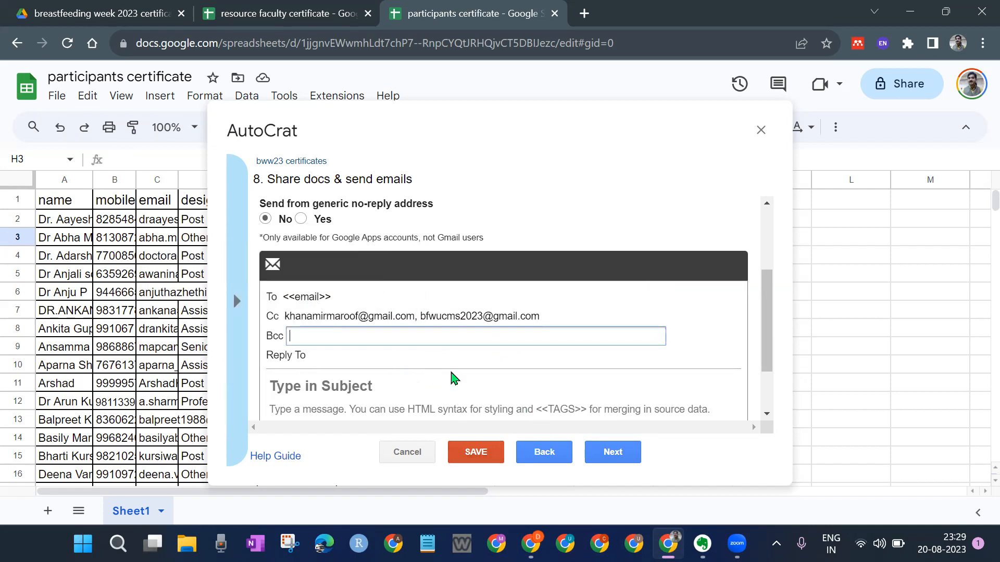
{"action": "scroll", "coordinate": [428, 339], "scroll_direction": "down", "scroll_amount": 2}
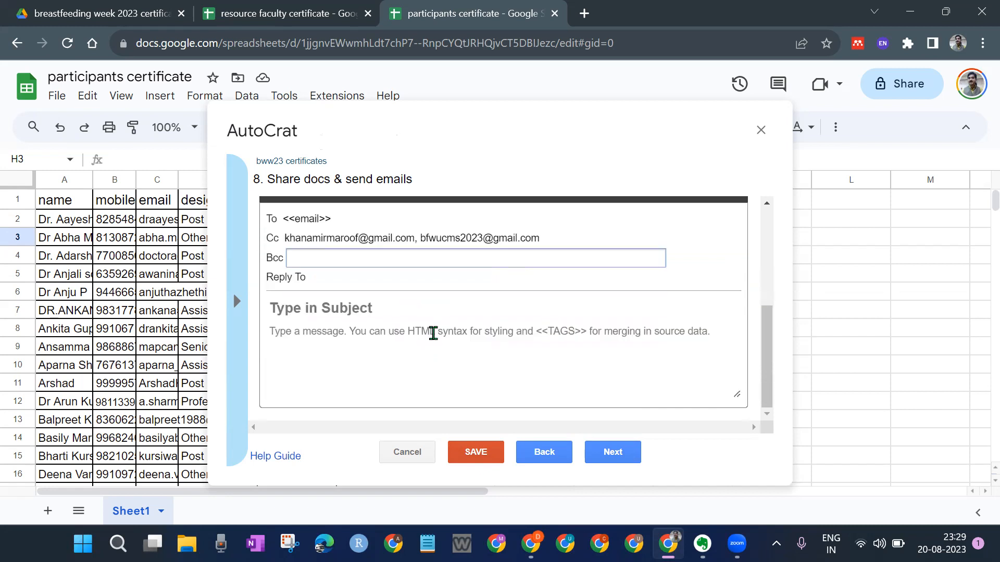
Step: Enter the email subject 'thank you for attending the breastfeeding week program'
{"action": "left_click", "coordinate": [337, 311]}
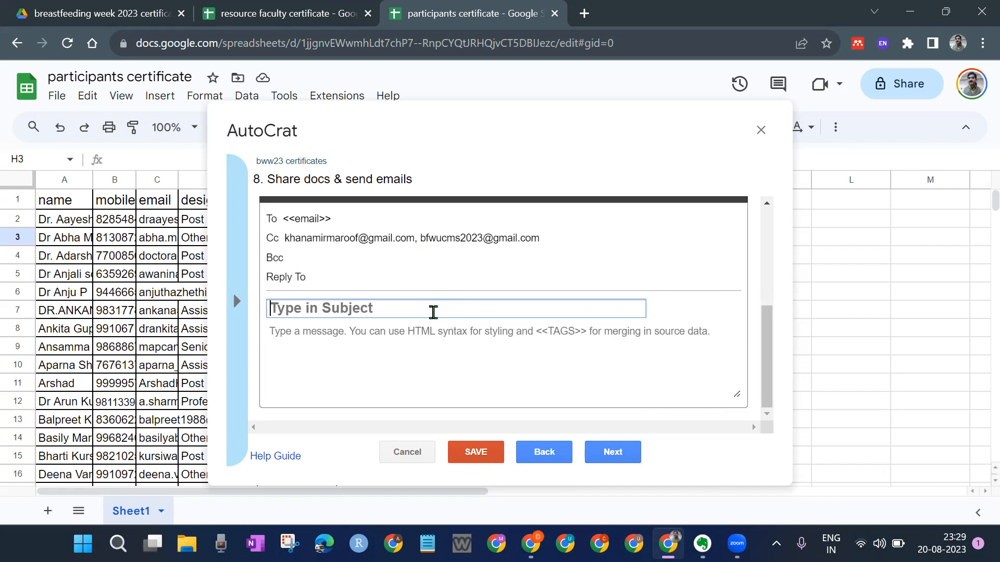
{"action": "type", "text": "thank you"}
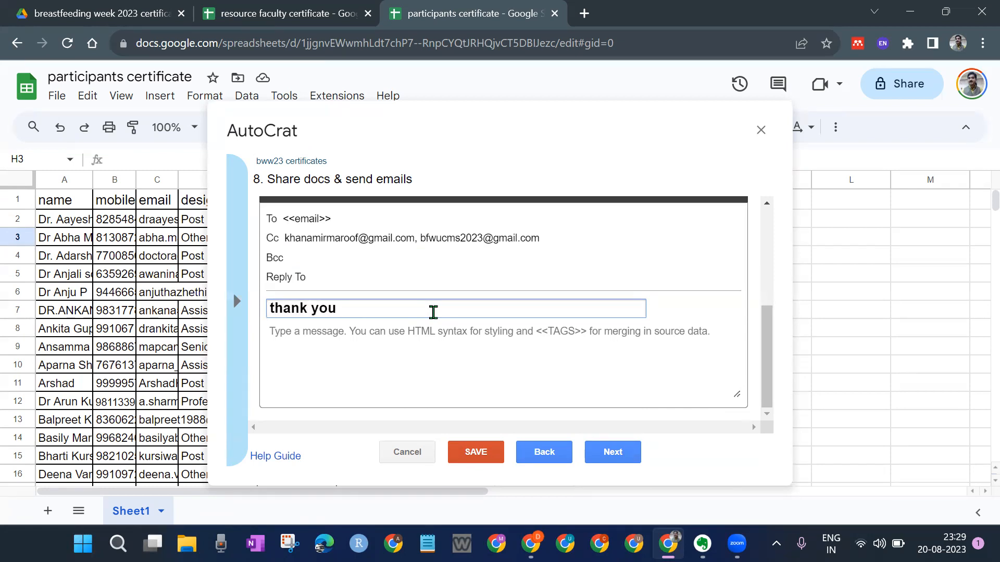
{"action": "type", "text": " for attending the breast"}
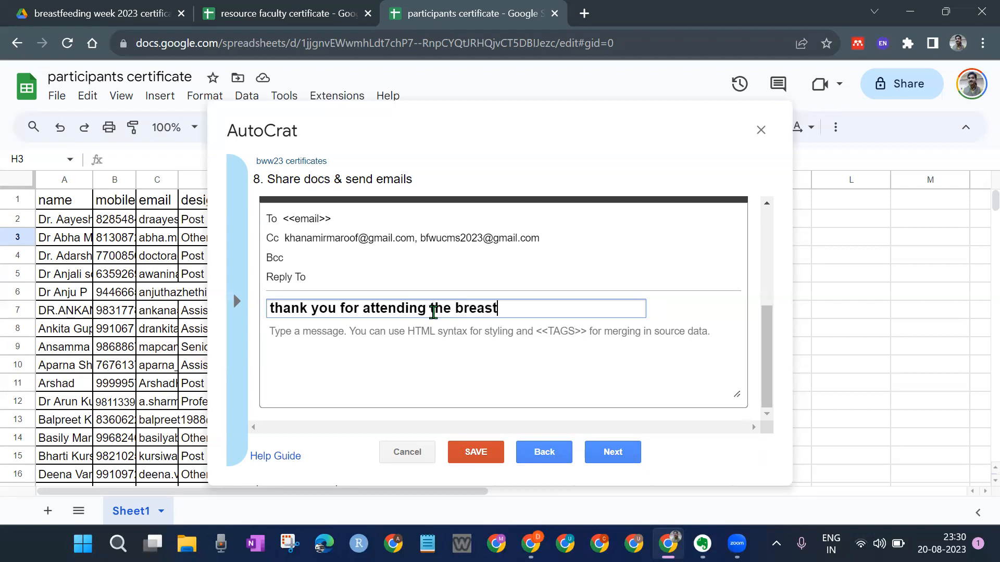
{"action": "type", "text": "feeding we"}
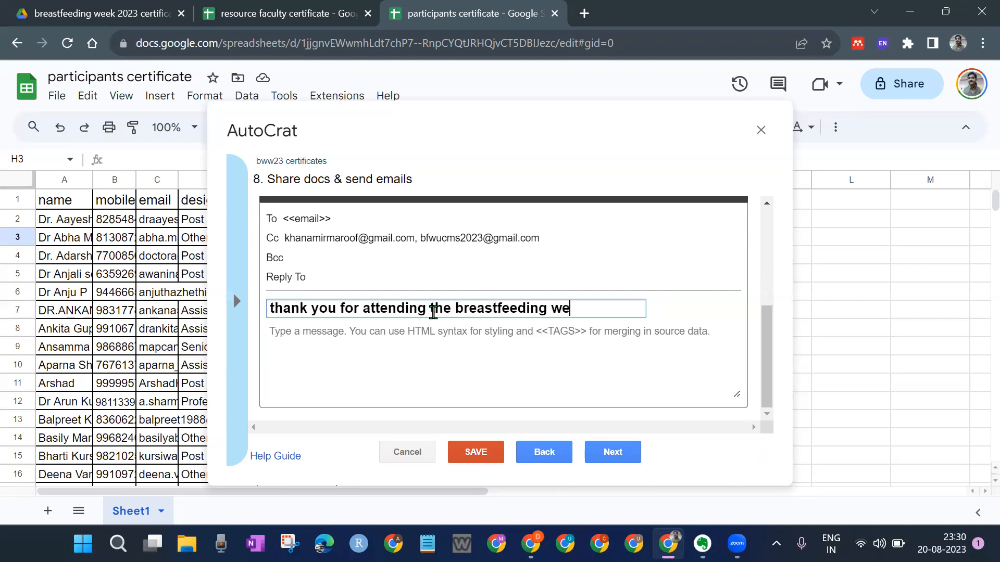
{"action": "type", "text": "ek program"}
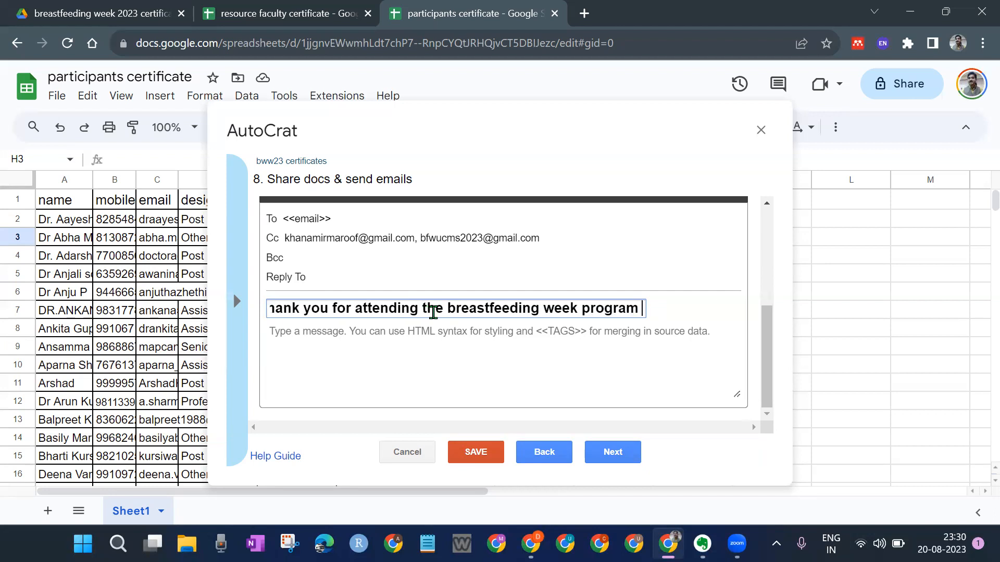
Step: Write the body: 'Dear Dr <<name>>', thanks for attending during breastfeeding week, e-certificate attached
{"action": "left_click", "coordinate": [352, 339]}
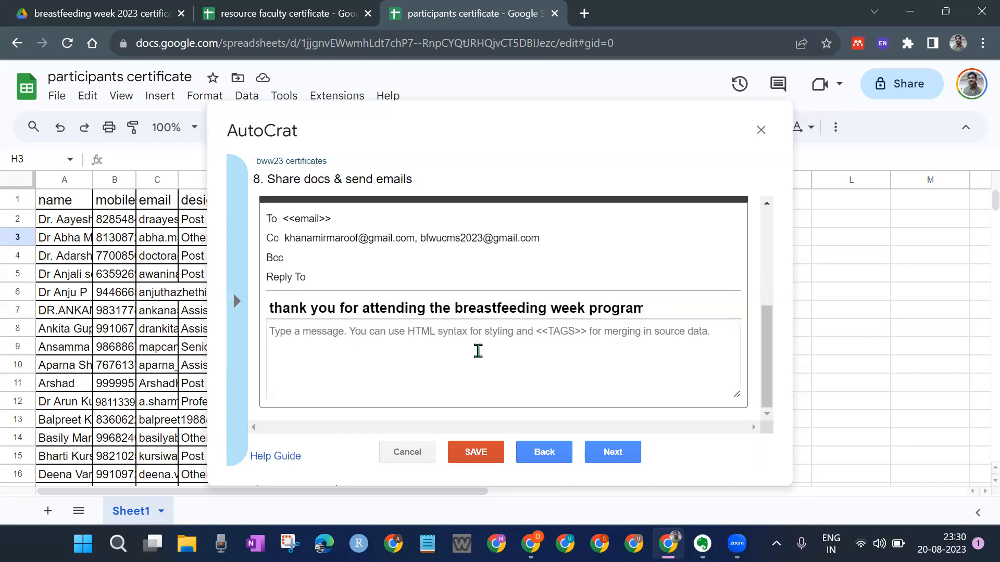
{"action": "type", "text": "Dear"}
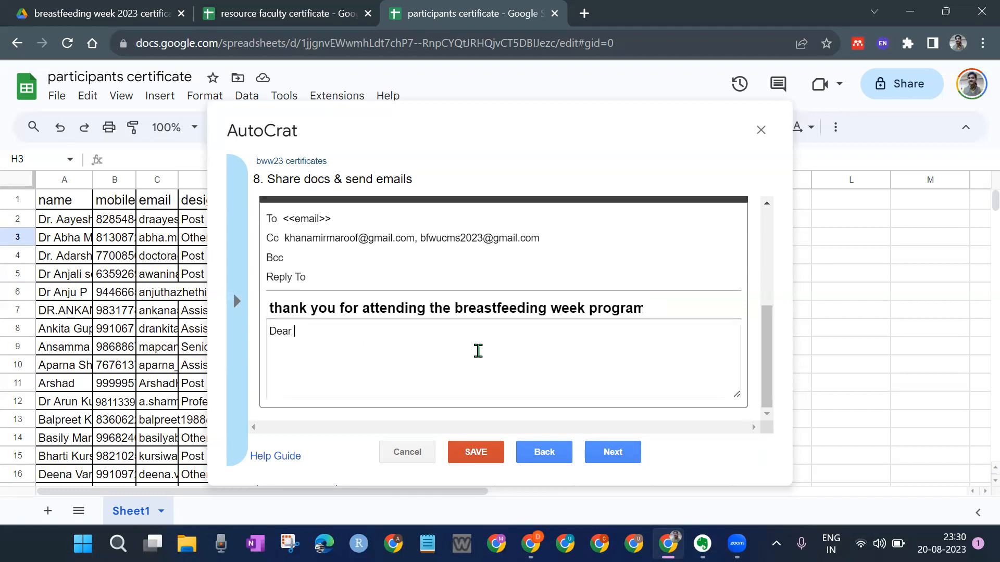
{"action": "type", "text": "Dr "}
{"action": "type", "text": "<<name"}
{"action": "type", "text": "Than"}
{"action": "type", "text": "k yo"}
{"action": "key", "text": "BackSpace"}
{"action": "type", "text": "you for "}
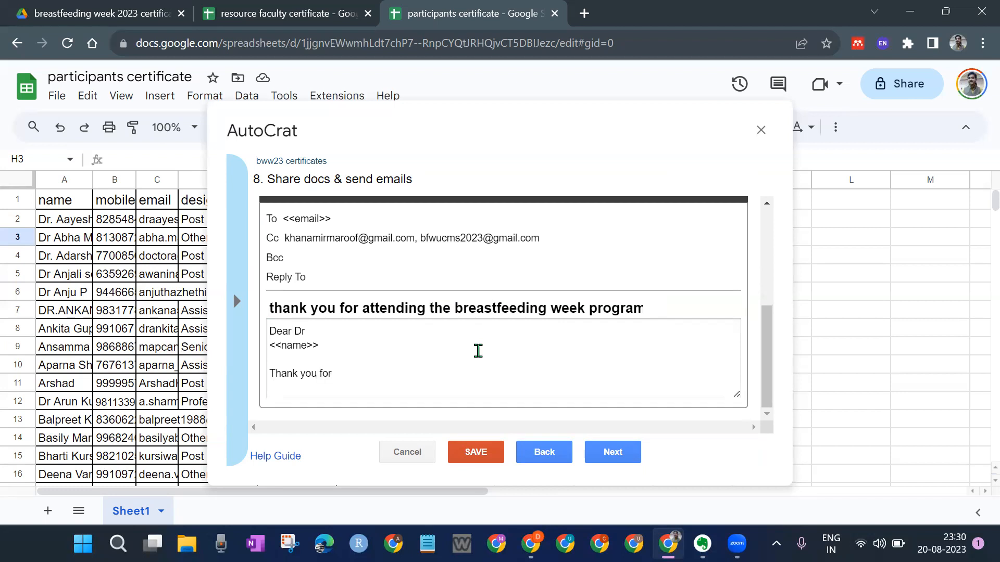
{"action": "type", "text": "attending the CME on B"}
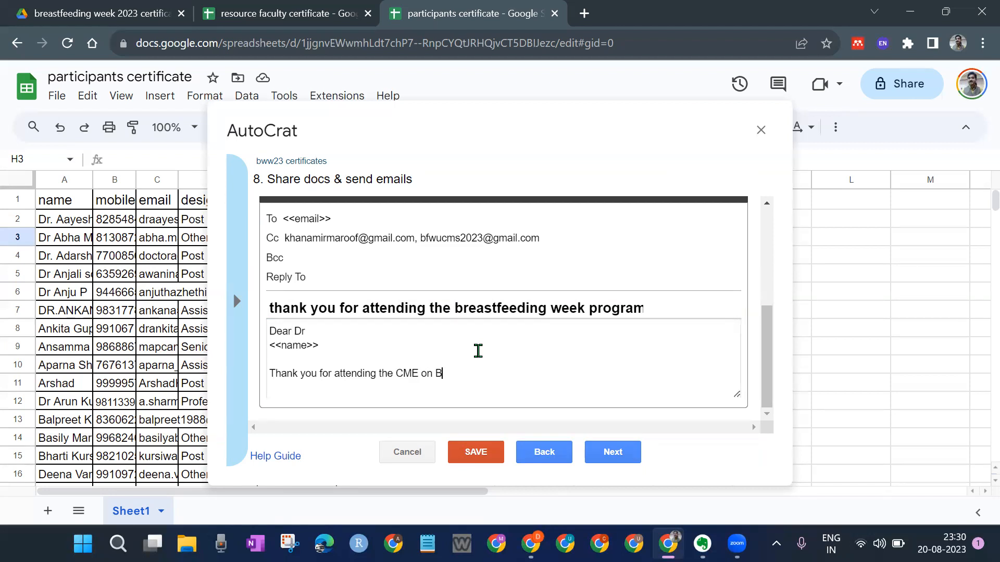
{"action": "type", "text": "reastfeeding we"}
{"action": "key", "text": "BackSpace"}
{"action": "key", "text": "BackSpace"}
{"action": "key", "text": "BackSpace"}
{"action": "key", "text": "BackSpace"}
{"action": "key", "text": "BackSpace"}
{"action": "key", "text": "BackSpace"}
{"action": "key", "text": "BackSpace"}
{"action": "key", "text": "BackSpace"}
{"action": "key", "text": "BackSpace"}
{"action": "key", "text": "BackSpace"}
{"action": "key", "text": "BackSpace"}
{"action": "key", "text": "BackSpace"}
{"action": "key", "text": "BackSpace"}
{"action": "key", "text": "BackSpace"}
{"action": "key", "text": "BackSpace"}
{"action": "key", "text": "BackSpace"}
{"action": "key", "text": "BackSpace"}
{"action": "key", "text": "BackSpace"}
{"action": "key", "text": "BackSpace"}
{"action": "key", "text": "BackSpace"}
{"action": "type", "text": "during the breastfeeding week"}
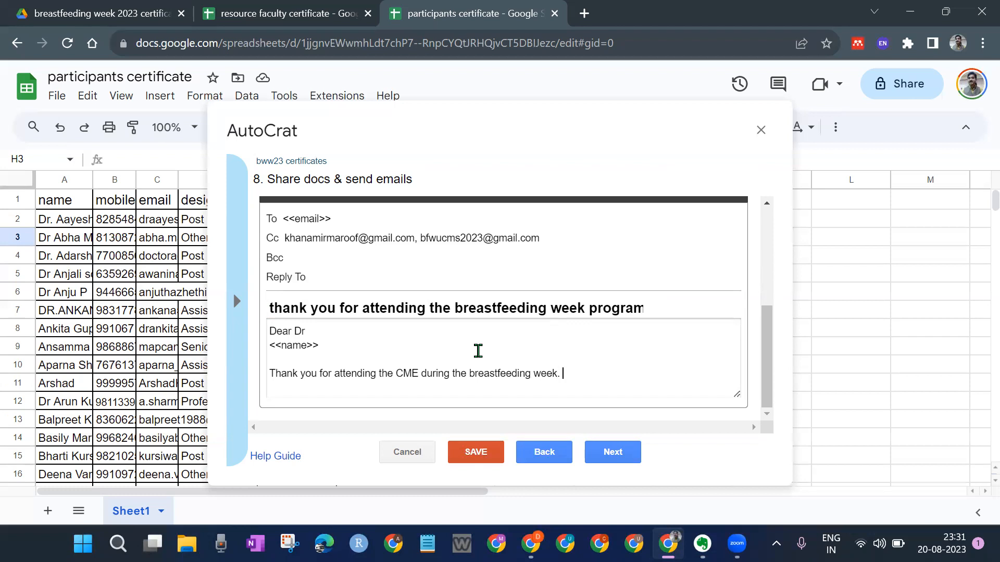
{"action": "type", "text": "Please find the e-certificate attached to this"}
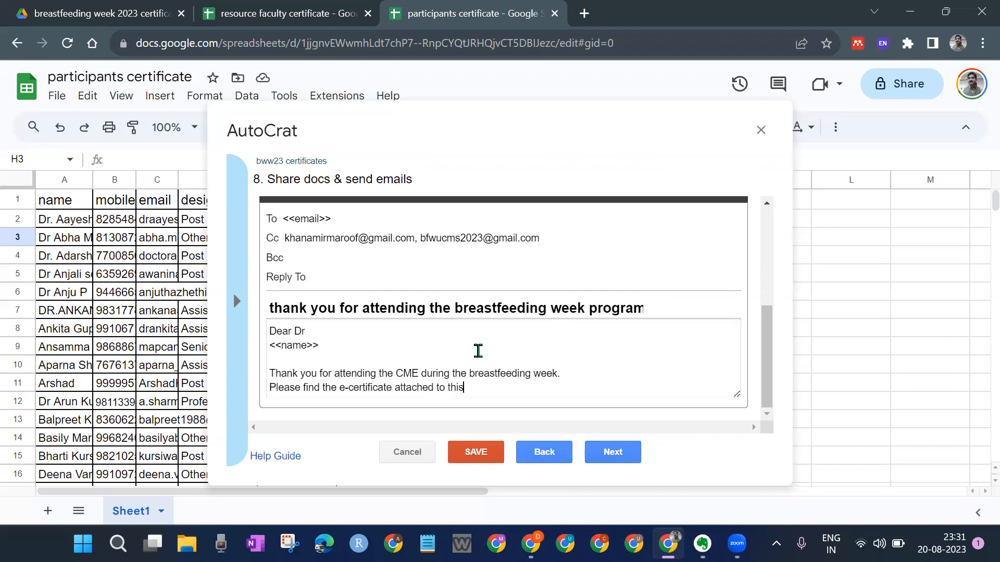
{"action": "type", "text": " email ."}
Step: Sign off with 'Regards', 'Dept of Community Medicine' and 'UCMS and GTB Hospital, Delhi'
{"action": "key", "text": "Return"}
{"action": "key", "text": "Return"}
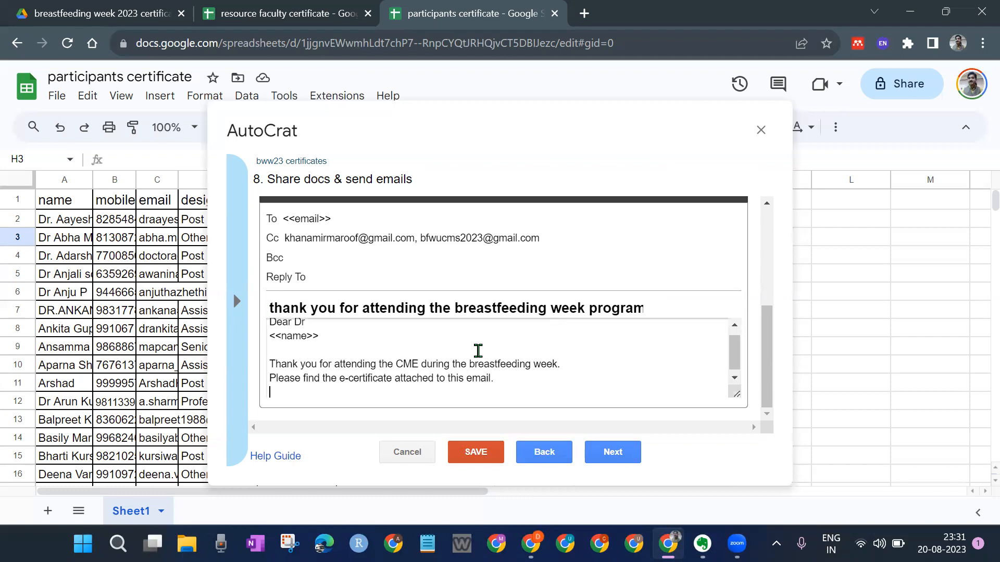
{"action": "type", "text": "Regards"}
{"action": "key", "text": "Return"}
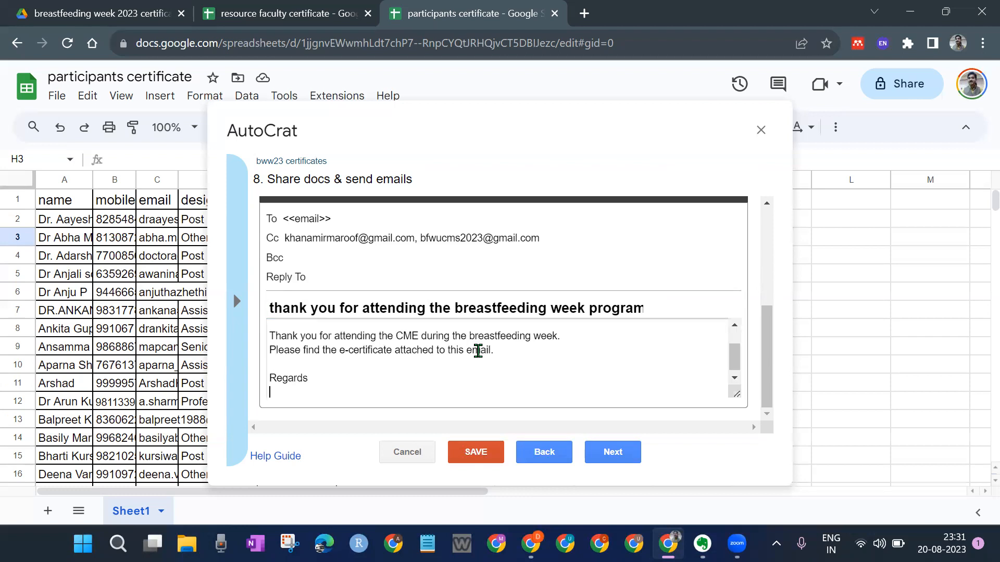
{"action": "type", "text": "Dept of Community Medicine"}
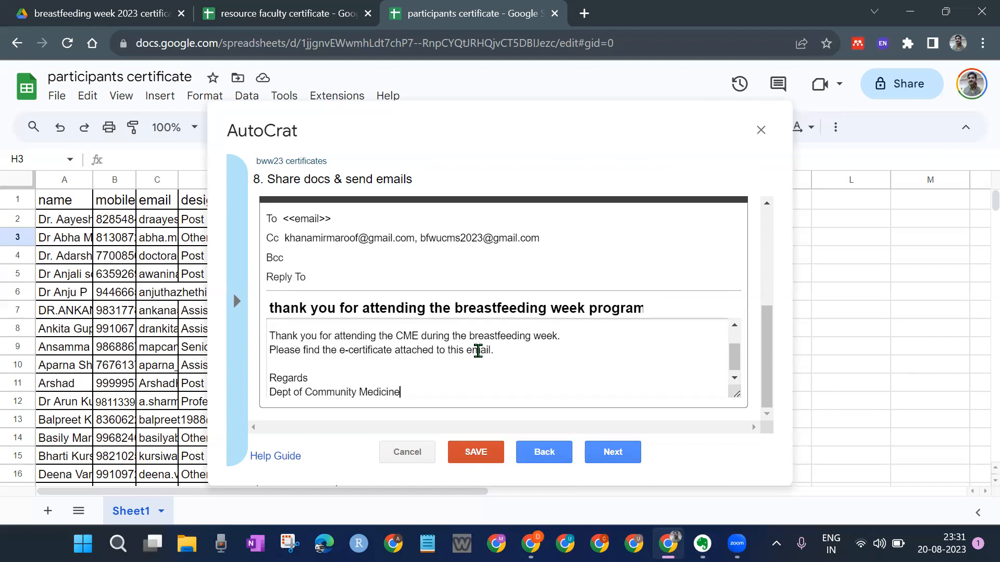
{"action": "key", "text": "Return"}
{"action": "type", "text": "UCMS and G"}
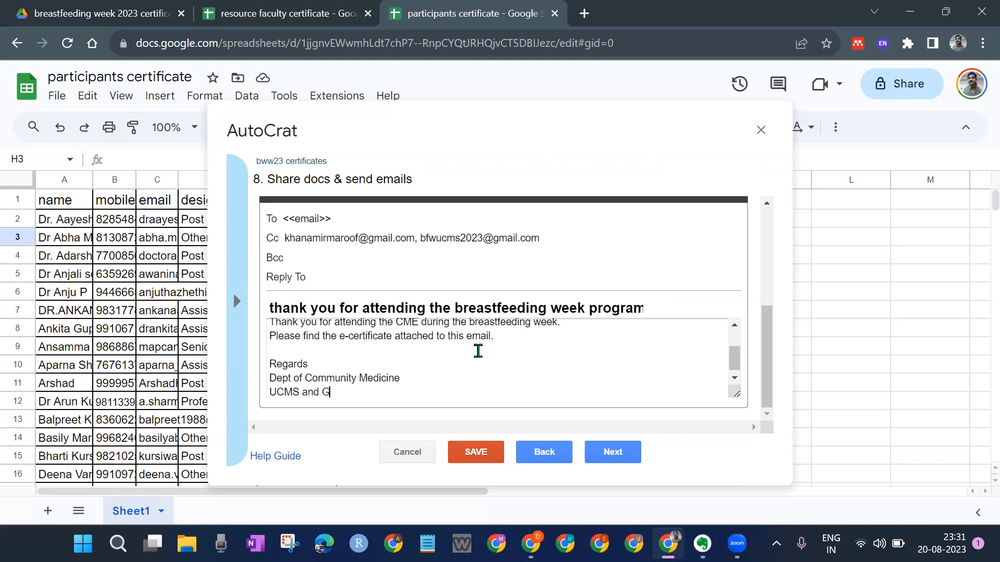
{"action": "type", "text": "TB Hospital, Delhi"}
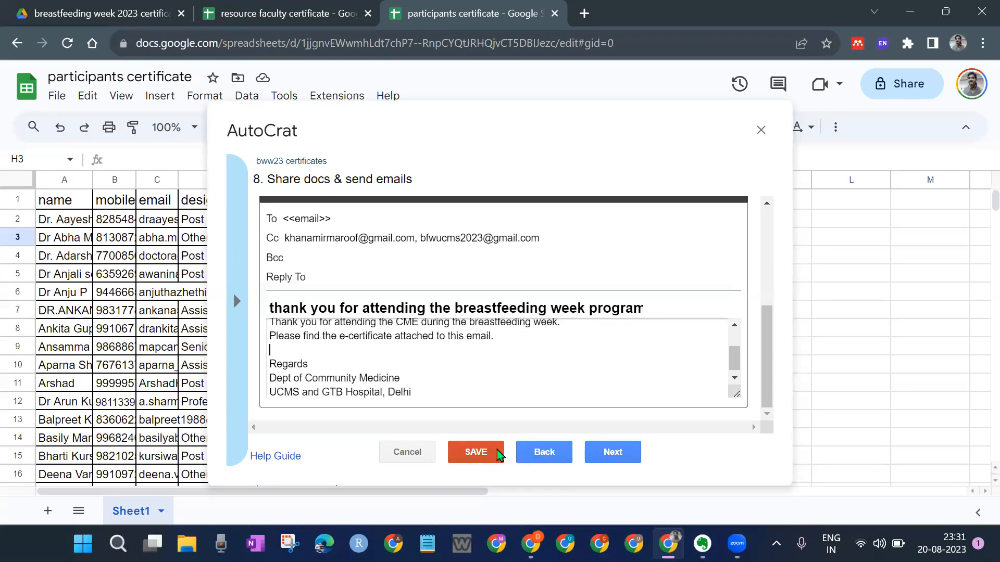
Step: Review the <<email>> recipient tag, the Cc recipients and the subject line
{"action": "left_click", "coordinate": [442, 348]}
{"action": "scroll", "coordinate": [443, 357], "scroll_direction": "up", "scroll_amount": 1}
{"action": "scroll", "coordinate": [443, 358], "scroll_direction": "up", "scroll_amount": 4}
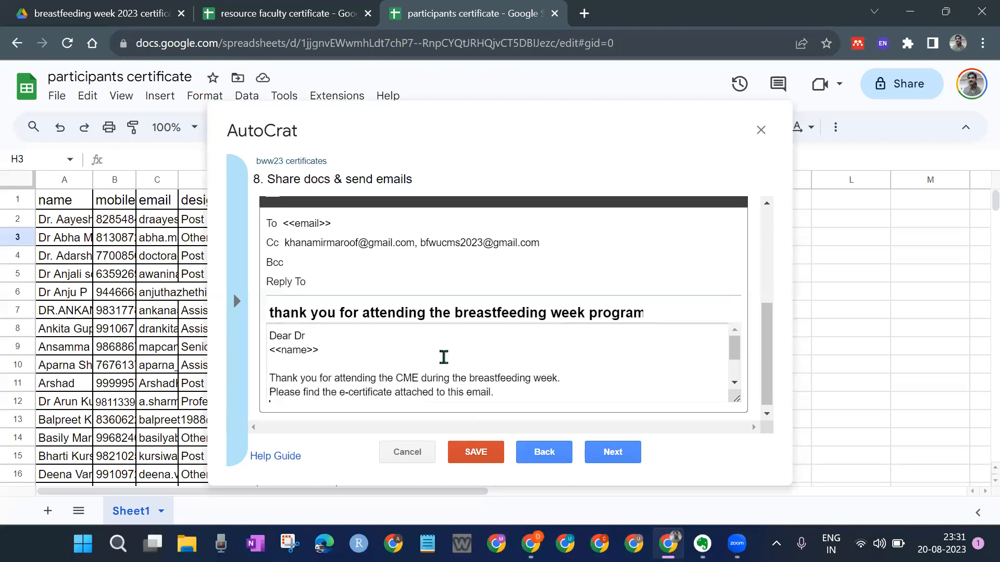
{"action": "scroll", "coordinate": [443, 354], "scroll_direction": "down", "scroll_amount": 3}
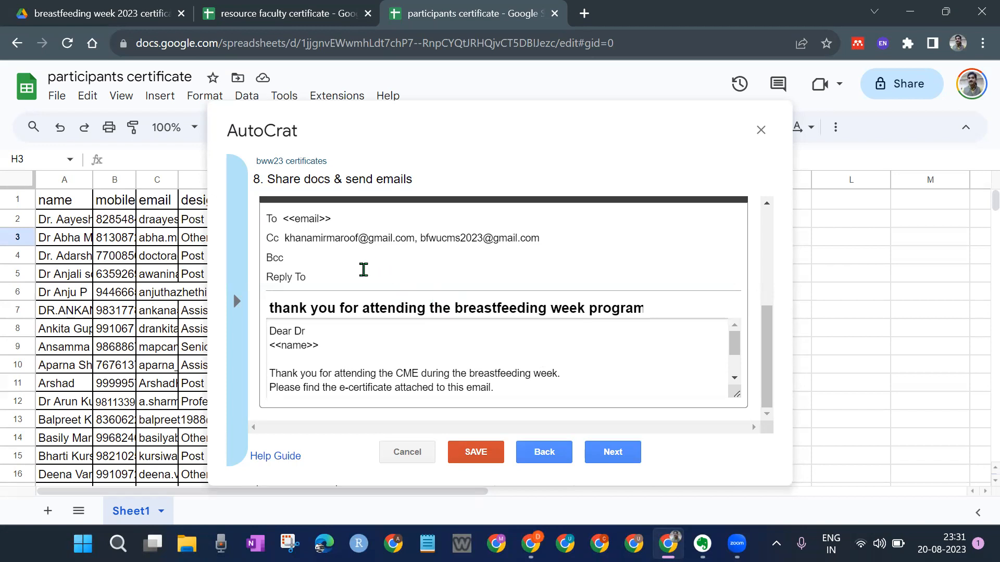
{"action": "scroll", "coordinate": [348, 274], "scroll_direction": "up", "scroll_amount": 2}
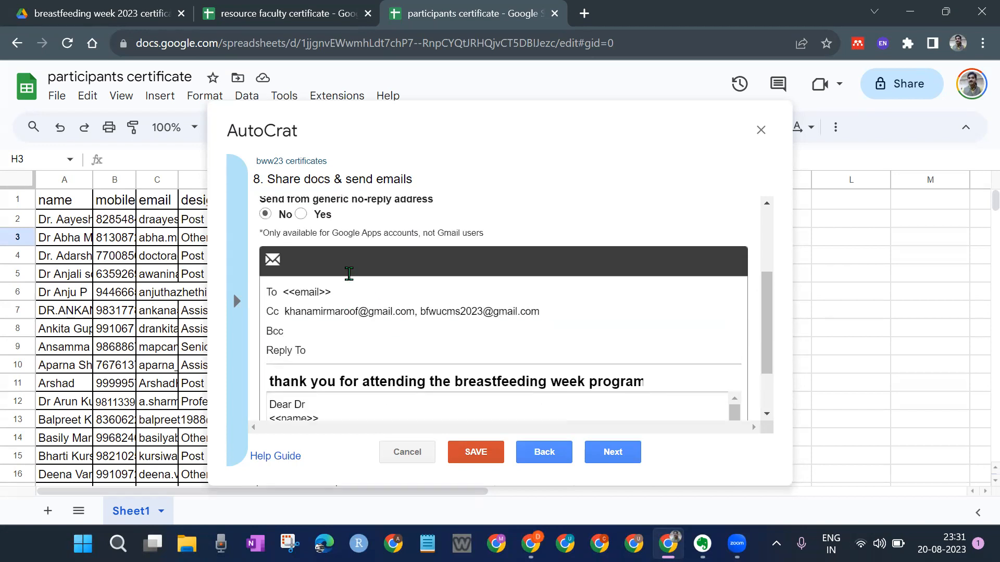
{"action": "scroll", "coordinate": [346, 272], "scroll_direction": "down", "scroll_amount": 2}
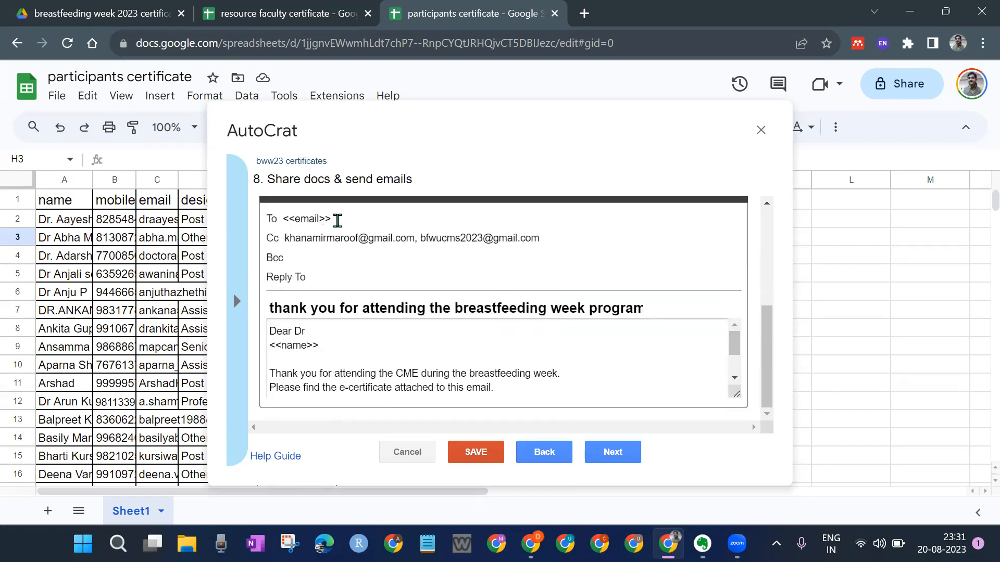
{"action": "left_click_drag", "start_coordinate": [338, 221], "coordinate": [273, 217]}
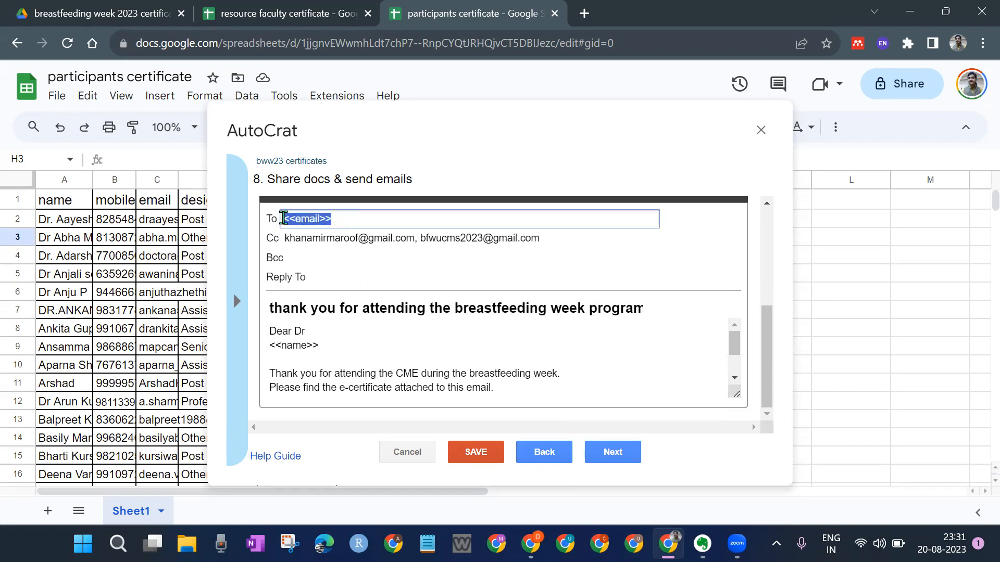
{"action": "left_click", "coordinate": [311, 219]}
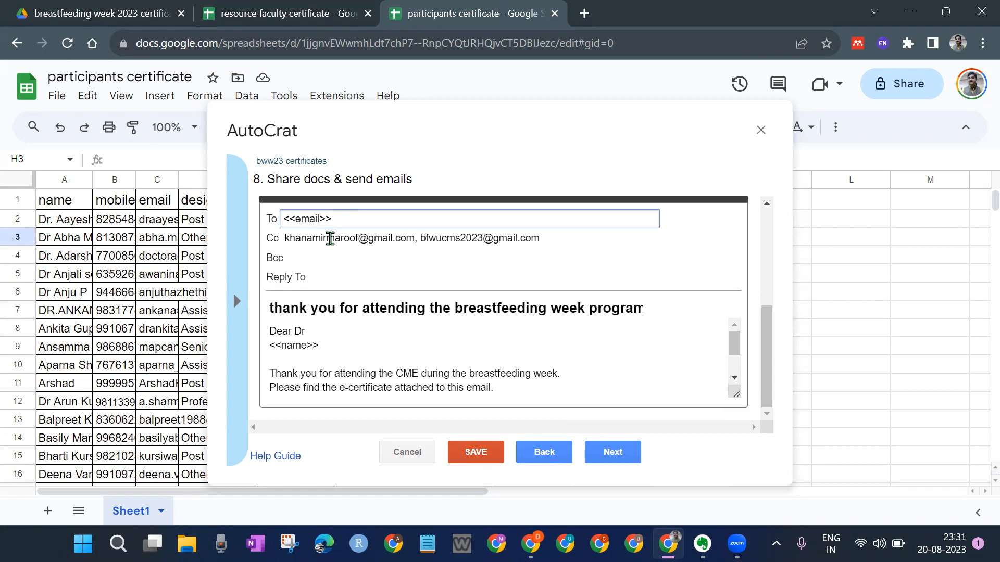
{"action": "left_click", "coordinate": [330, 239]}
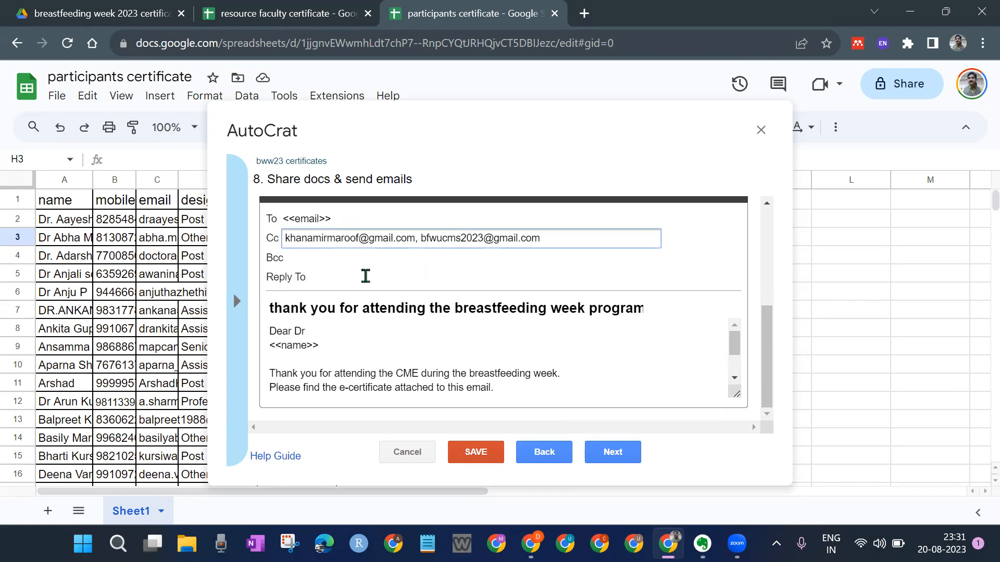
{"action": "left_click", "coordinate": [285, 311]}
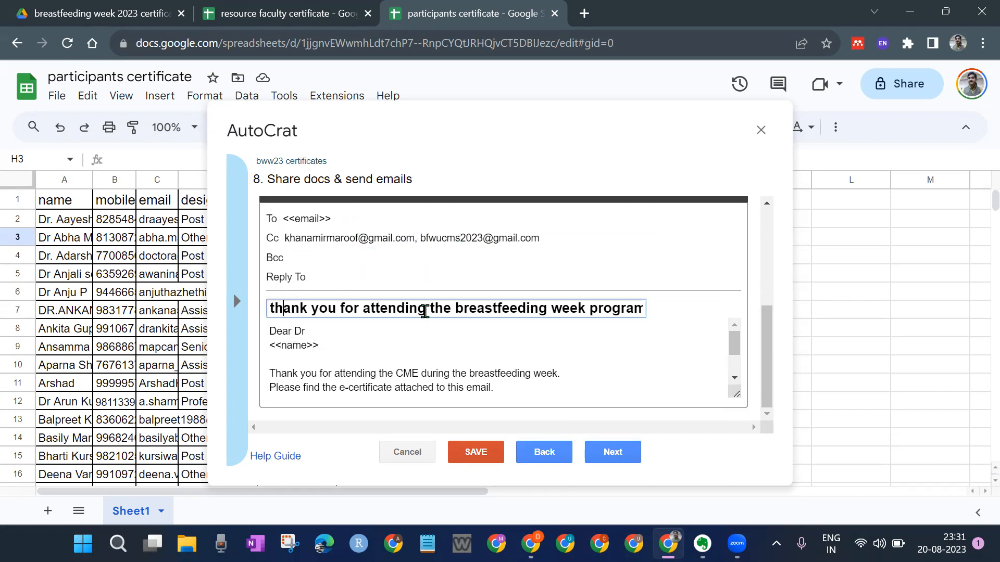
Step: Double-check the <<name>> merge tag in the email body, then continue to the next step
{"action": "scroll", "coordinate": [364, 333], "scroll_direction": "down", "scroll_amount": 2}
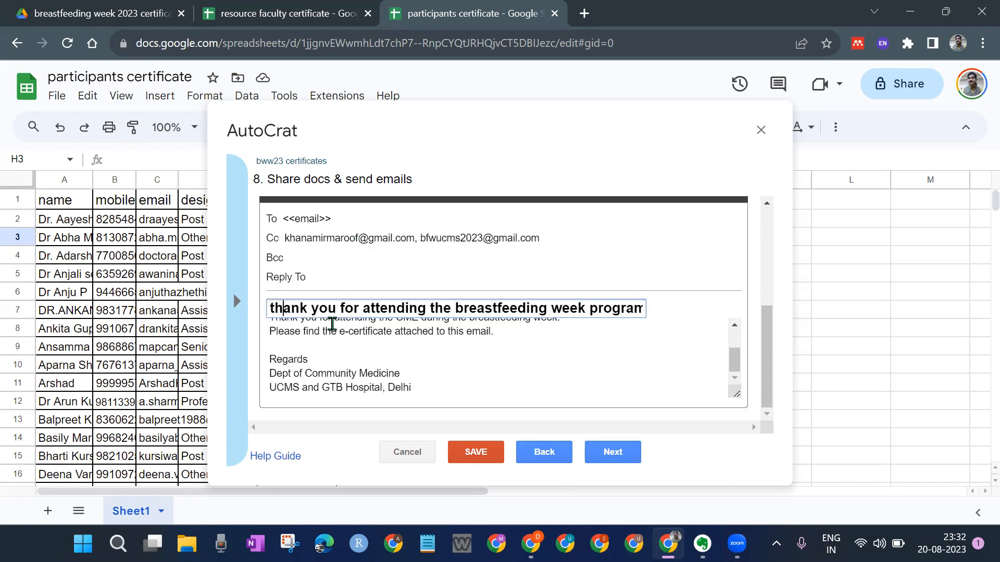
{"action": "scroll", "coordinate": [332, 324], "scroll_direction": "up", "scroll_amount": 2}
{"action": "left_click_drag", "start_coordinate": [270, 345], "coordinate": [319, 346]}
{"action": "left_click", "coordinate": [362, 375]}
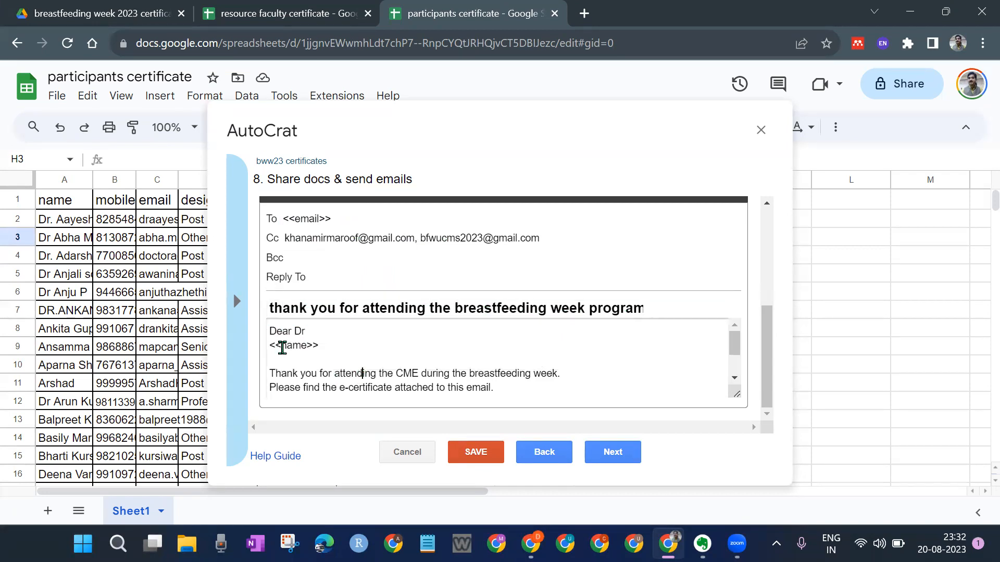
{"action": "left_click_drag", "start_coordinate": [270, 346], "coordinate": [326, 346]}
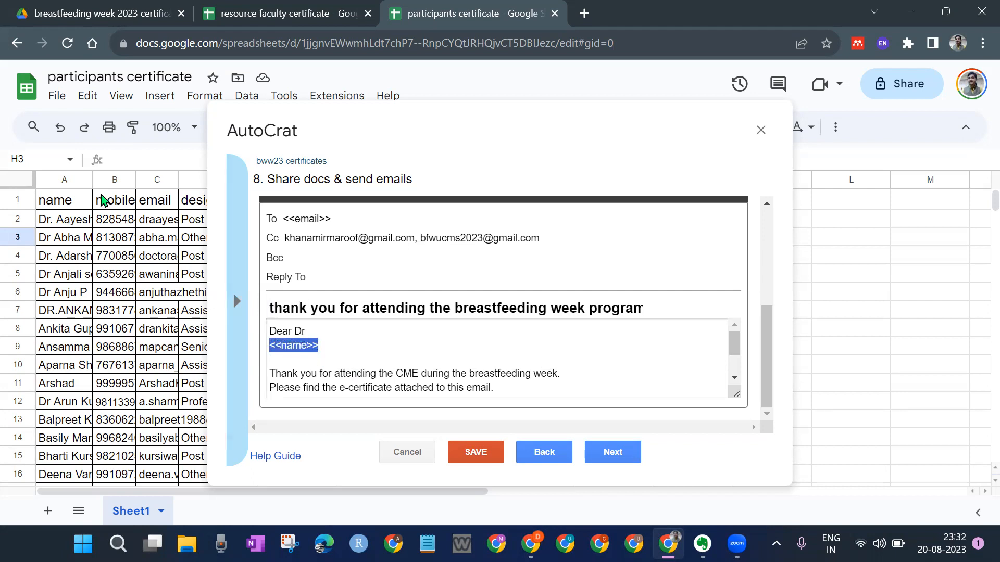
{"action": "left_click", "coordinate": [293, 347]}
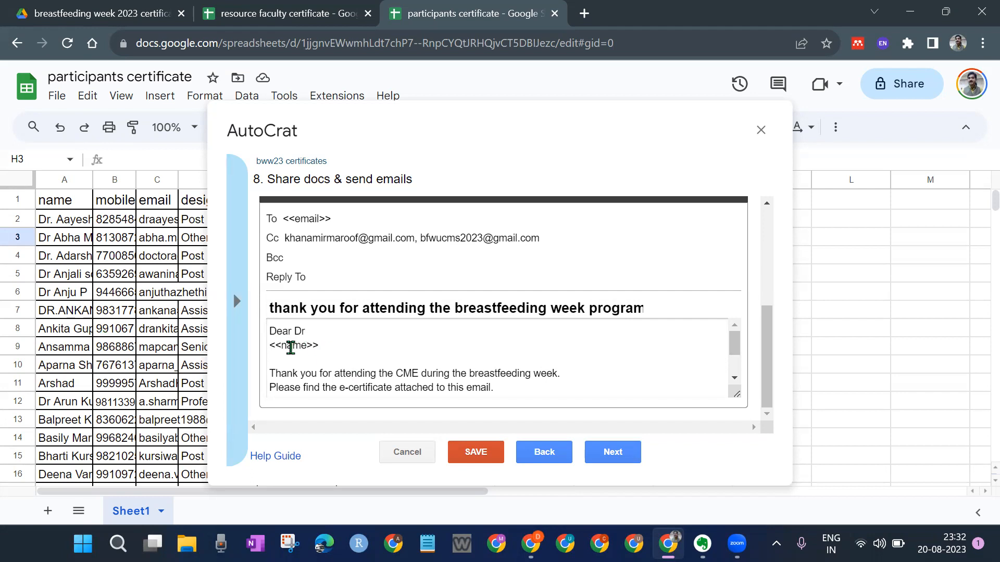
{"action": "left_click", "coordinate": [319, 346]}
{"action": "triple_click", "coordinate": [303, 346]}
{"action": "left_click", "coordinate": [351, 350]}
{"action": "scroll", "coordinate": [599, 365], "scroll_direction": "down", "scroll_amount": 1}
{"action": "scroll", "coordinate": [599, 367], "scroll_direction": "up", "scroll_amount": 1}
{"action": "scroll", "coordinate": [520, 364], "scroll_direction": "down", "scroll_amount": 1}
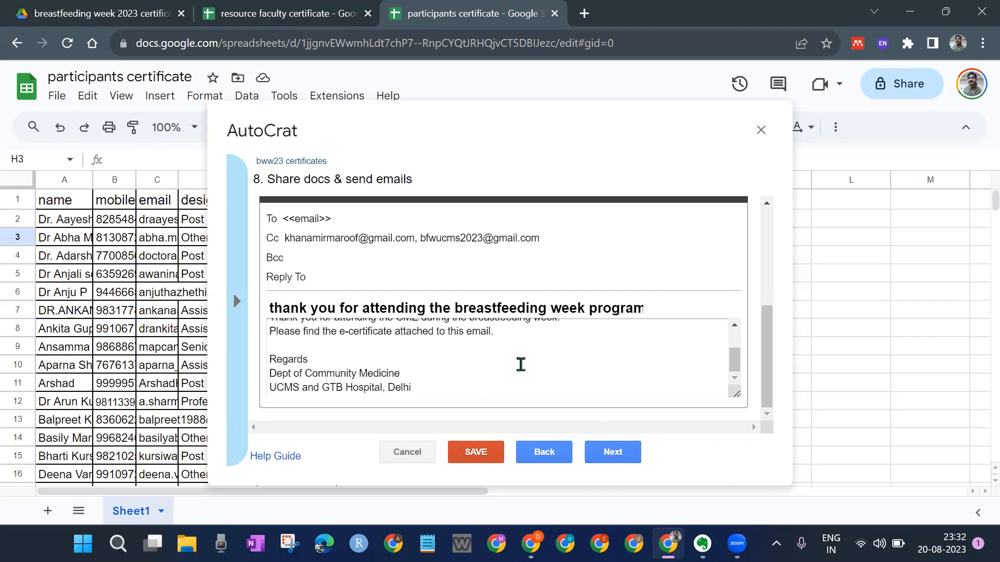
{"action": "left_click", "coordinate": [611, 453]}
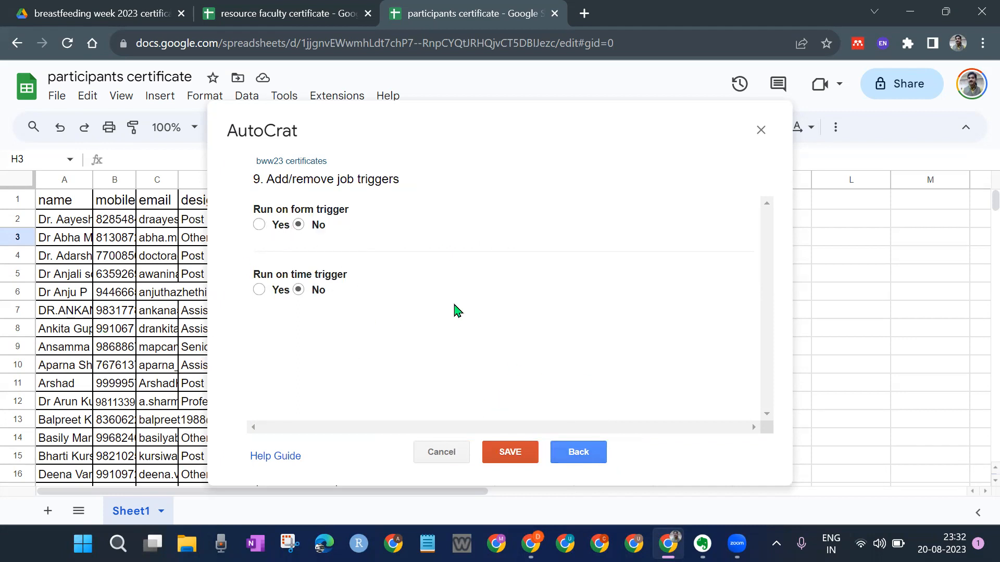
Step: Save the bww23 certificates job with form and time triggers left at No
{"action": "left_click", "coordinate": [509, 453]}
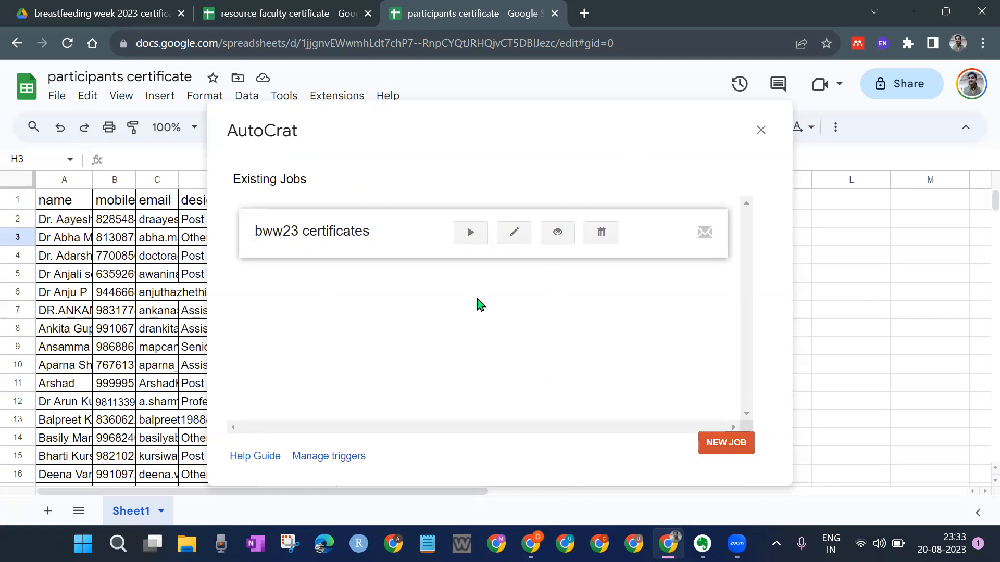
Step: Run the bww23 certificates job until rows through 84 show Document successfully created
{"action": "left_click", "coordinate": [469, 236]}
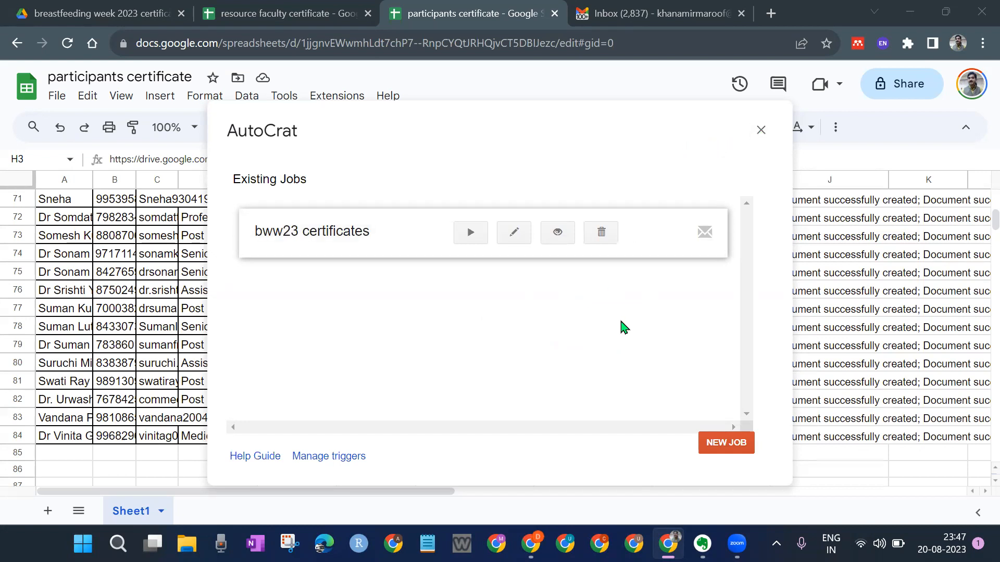
Step: Close the AutoCrat window and preview the merged certificate PDF linked in row 6
{"action": "left_click", "coordinate": [760, 130]}
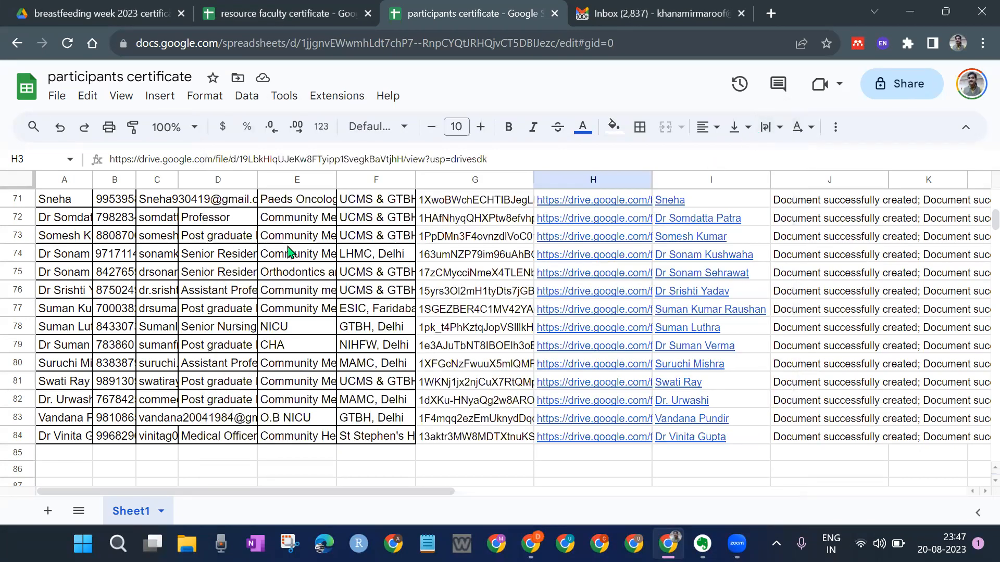
{"action": "scroll", "coordinate": [290, 252], "scroll_direction": "up", "scroll_amount": 1}
{"action": "scroll", "coordinate": [290, 253], "scroll_direction": "up", "scroll_amount": 6}
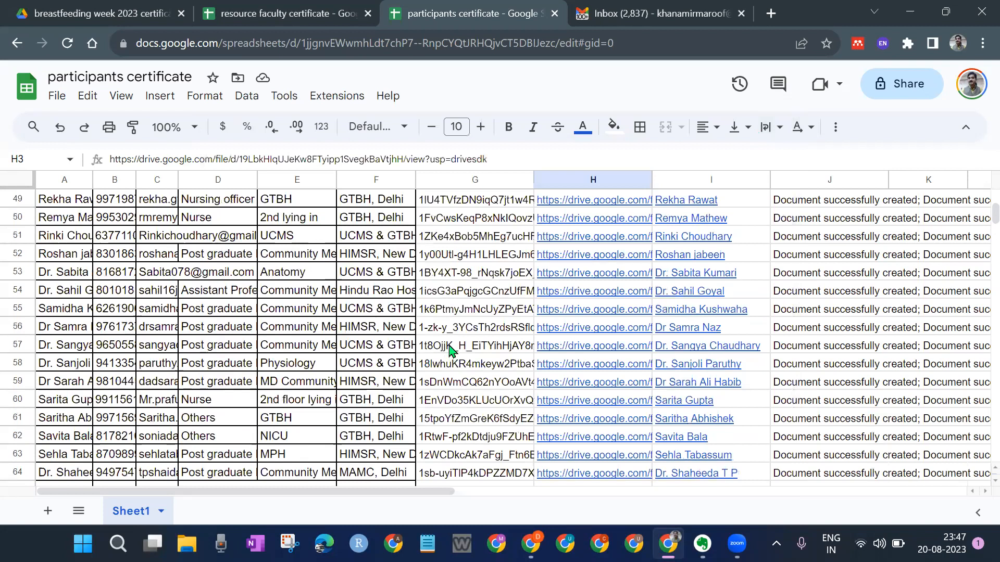
{"action": "scroll", "coordinate": [449, 350], "scroll_direction": "up", "scroll_amount": 15}
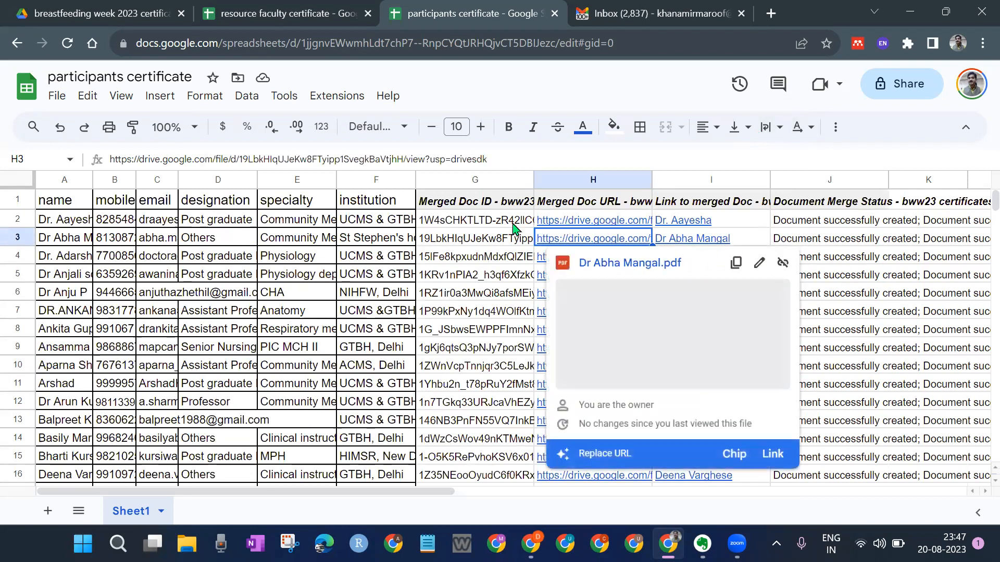
{"action": "left_click", "coordinate": [896, 353]}
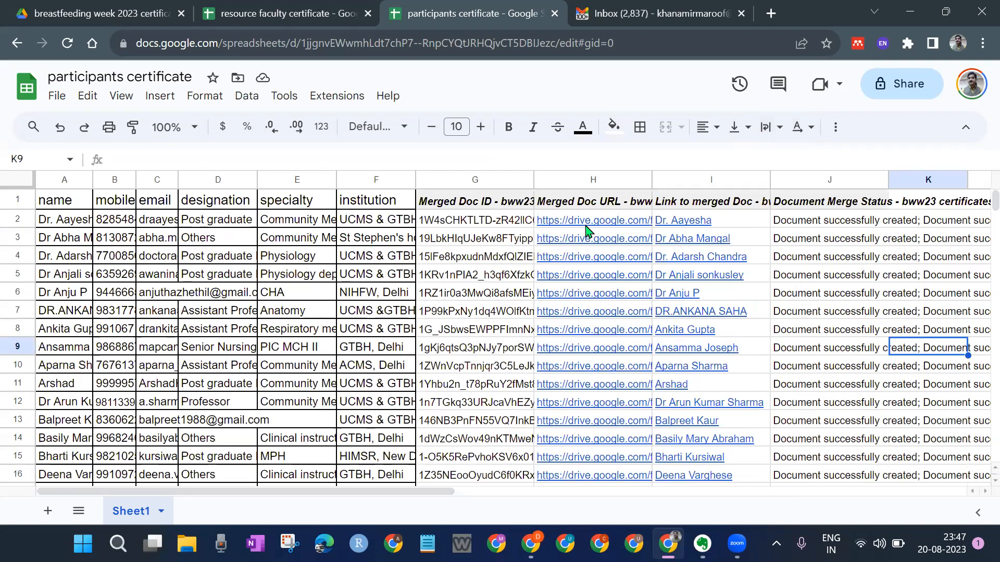
{"action": "left_click", "coordinate": [451, 300]}
{"action": "mouse_move", "coordinate": [596, 333]}
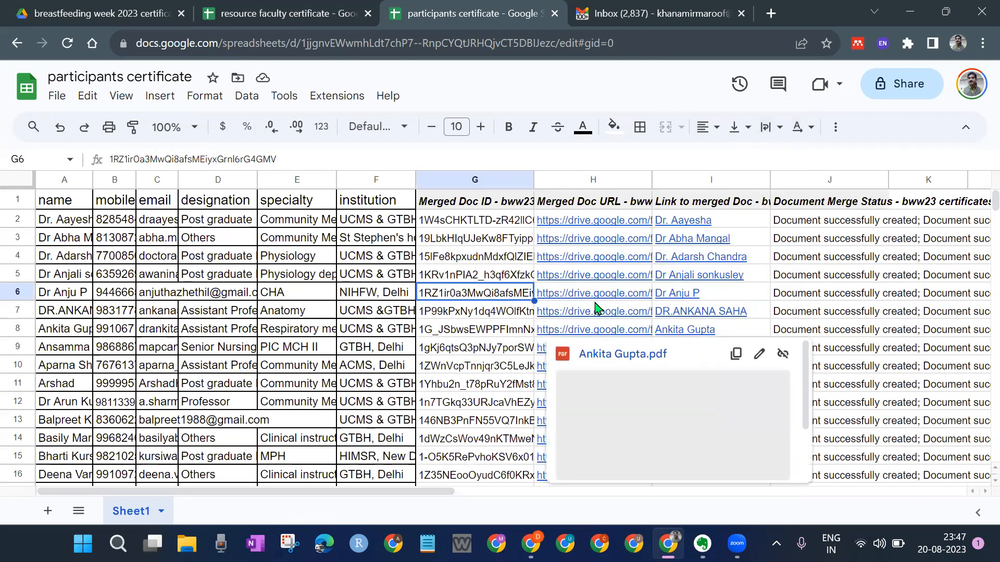
{"action": "mouse_move", "coordinate": [596, 300]}
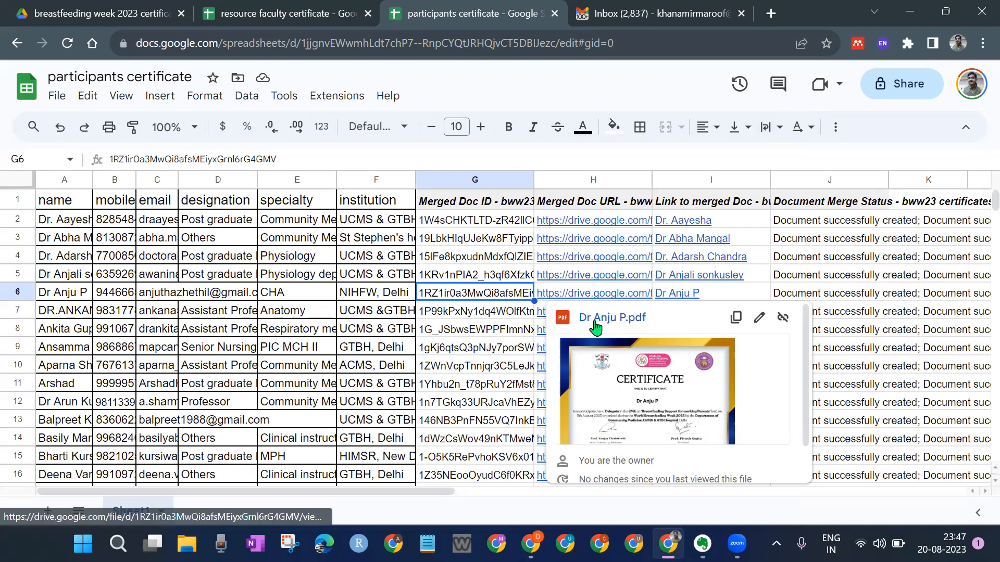
{"action": "left_click", "coordinate": [487, 385]}
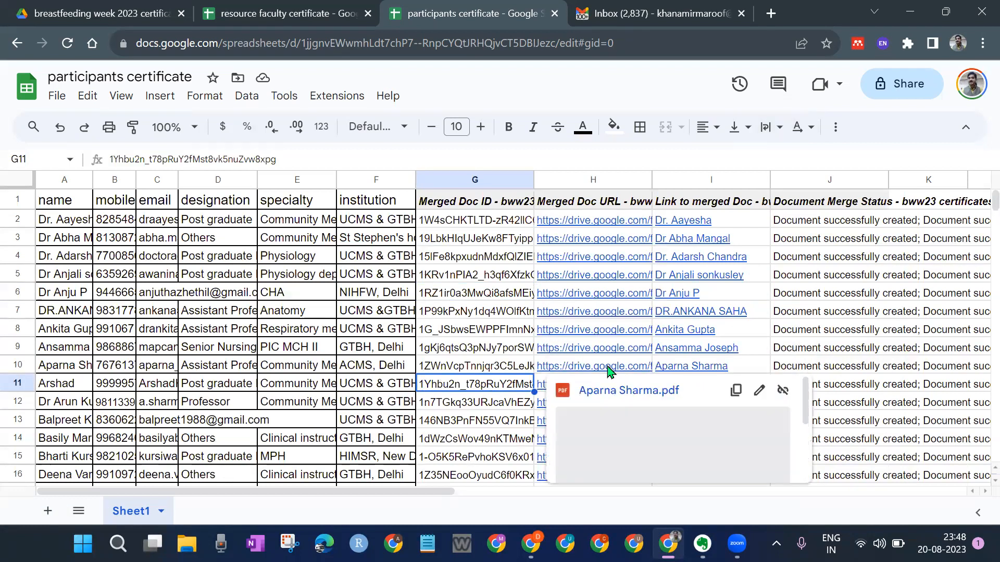
Step: Check the merged document links in rows 6, 5 and 4, then switch to the Gmail inbox
{"action": "scroll", "coordinate": [607, 369], "scroll_direction": "down", "scroll_amount": 3}
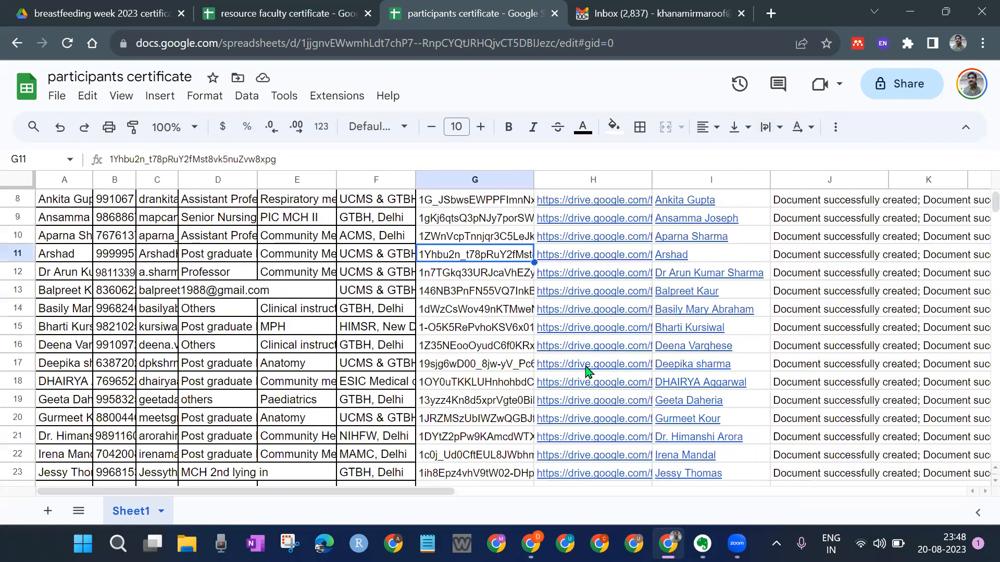
{"action": "scroll", "coordinate": [479, 365], "scroll_direction": "down", "scroll_amount": 15}
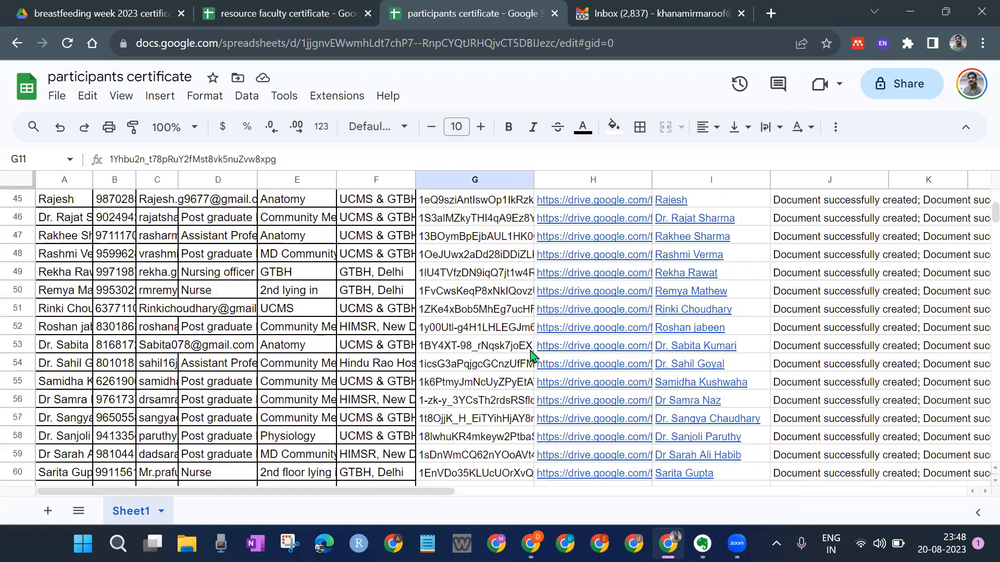
{"action": "scroll", "coordinate": [521, 357], "scroll_direction": "down", "scroll_amount": 14}
{"action": "scroll", "coordinate": [500, 354], "scroll_direction": "up", "scroll_amount": 15}
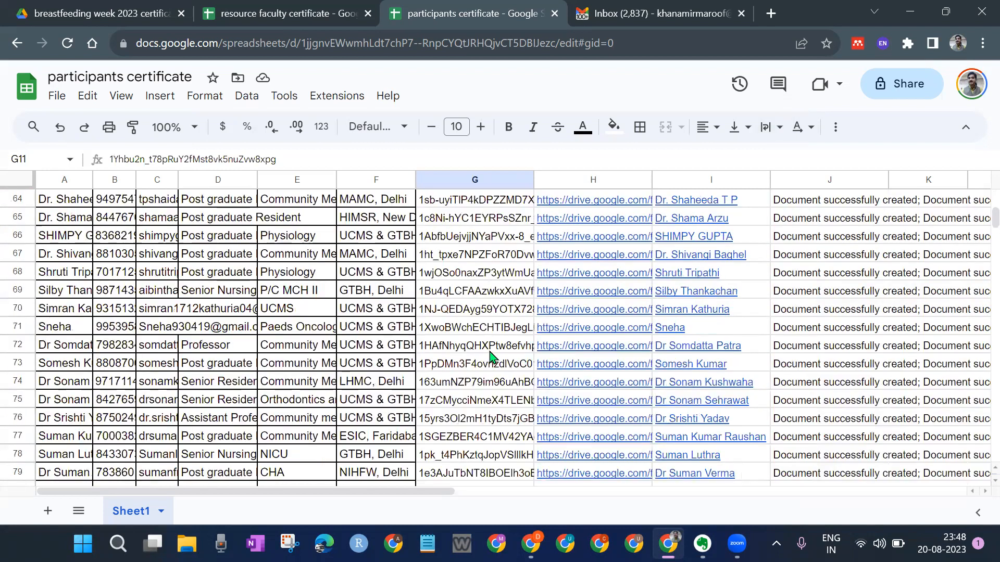
{"action": "scroll", "coordinate": [480, 354], "scroll_direction": "up", "scroll_amount": 14}
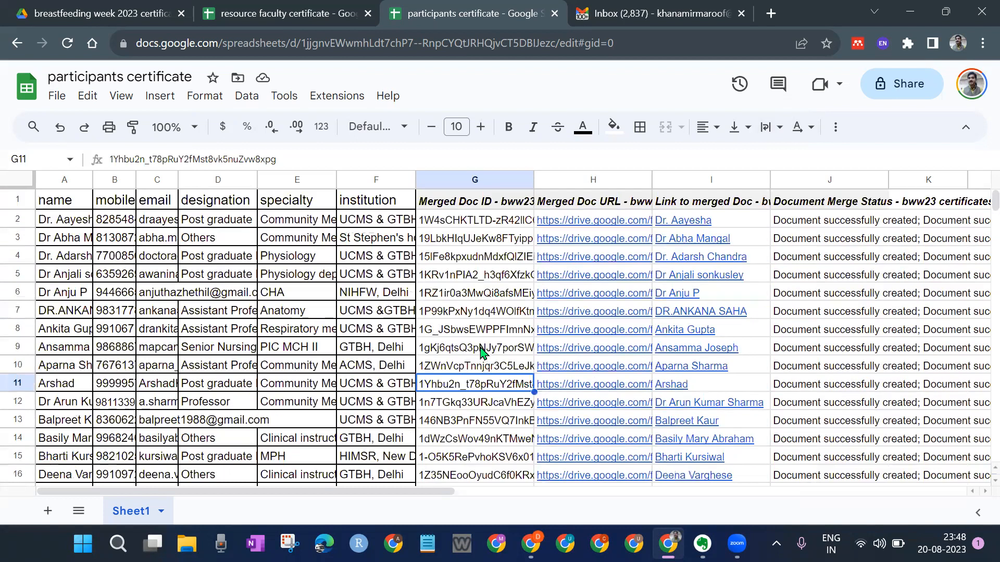
{"action": "left_click", "coordinate": [484, 298]}
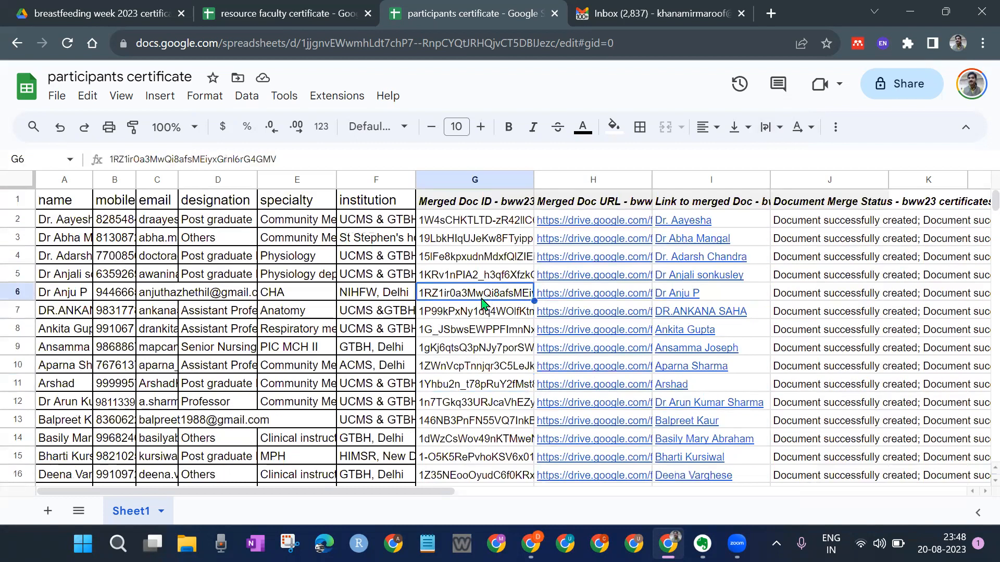
{"action": "left_click", "coordinate": [459, 278]}
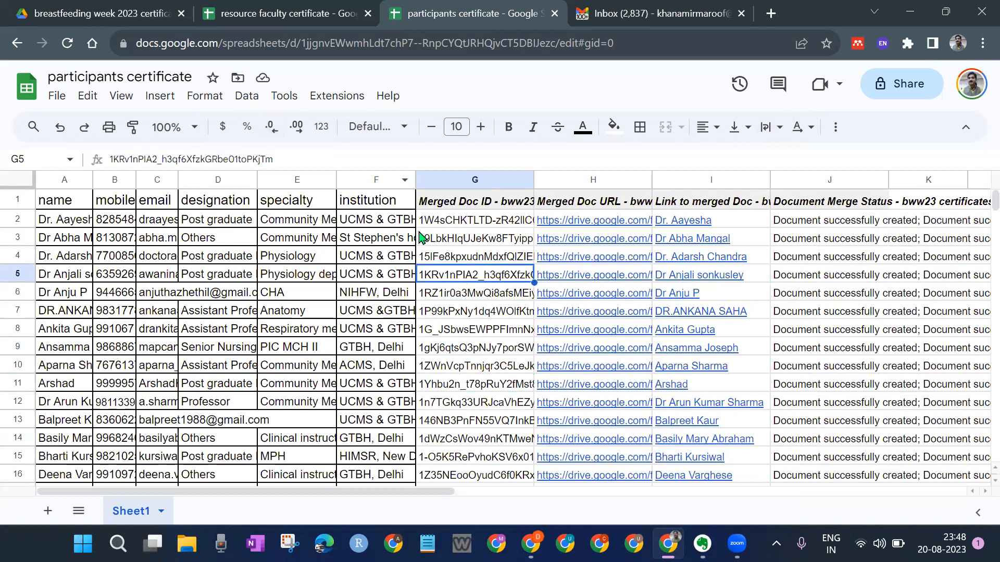
{"action": "left_click", "coordinate": [487, 263]}
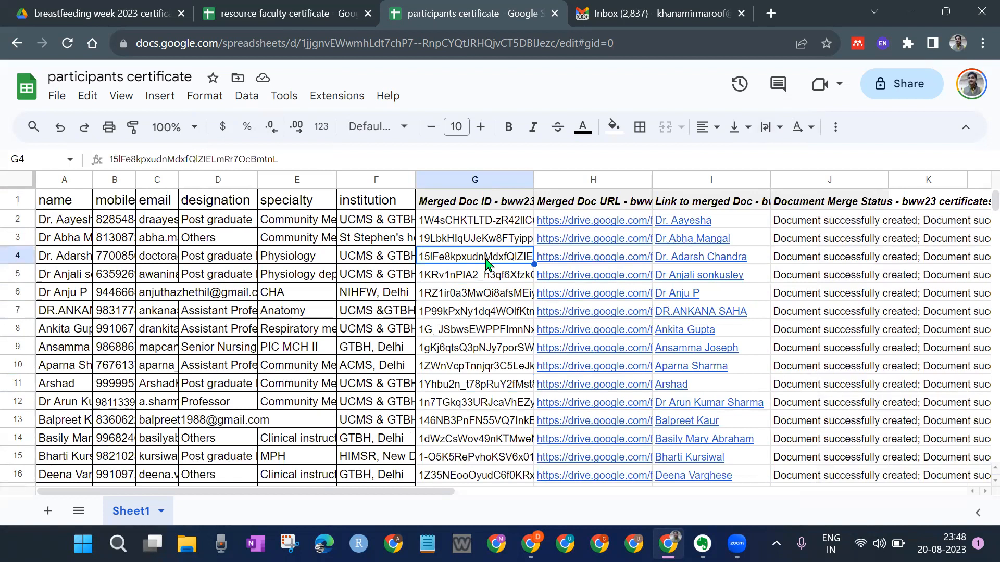
{"action": "left_click", "coordinate": [673, 7]}
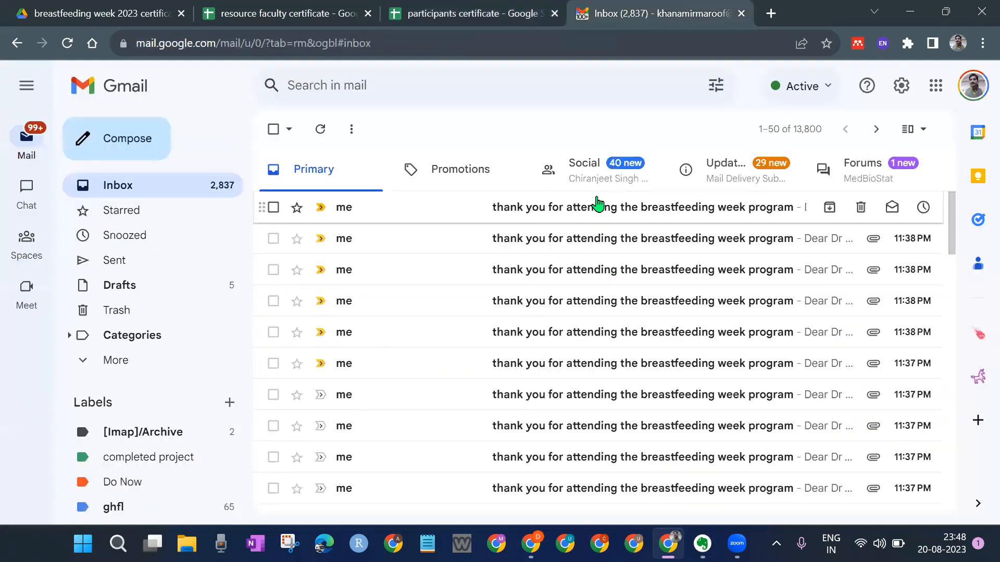
Step: Scroll through the breastfeeding week thank-you emails and open the most recent one
{"action": "scroll", "coordinate": [597, 208], "scroll_direction": "down", "scroll_amount": 7}
{"action": "scroll", "coordinate": [593, 213], "scroll_direction": "down", "scroll_amount": 8}
{"action": "scroll", "coordinate": [612, 253], "scroll_direction": "up", "scroll_amount": 7}
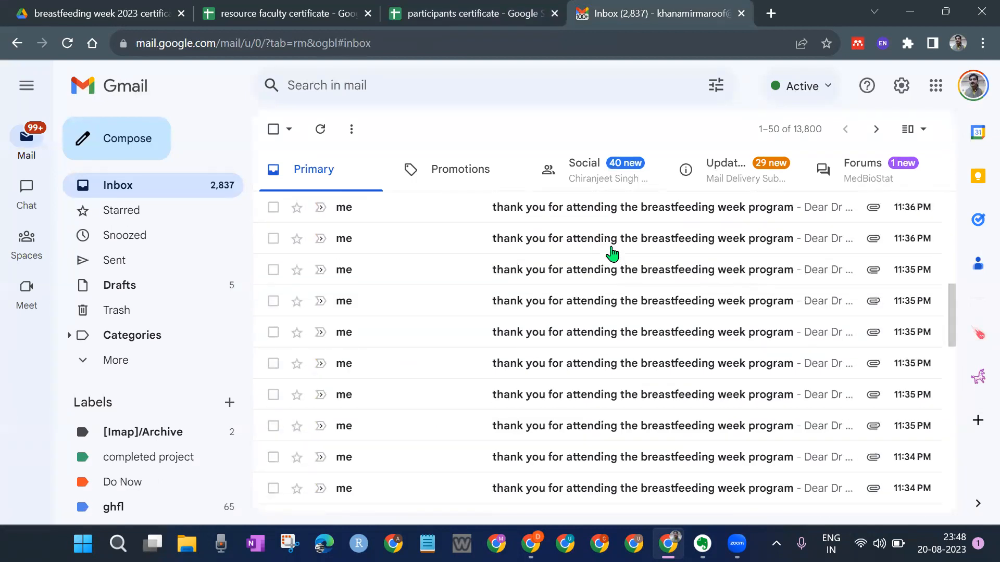
{"action": "scroll", "coordinate": [612, 254], "scroll_direction": "up", "scroll_amount": 5}
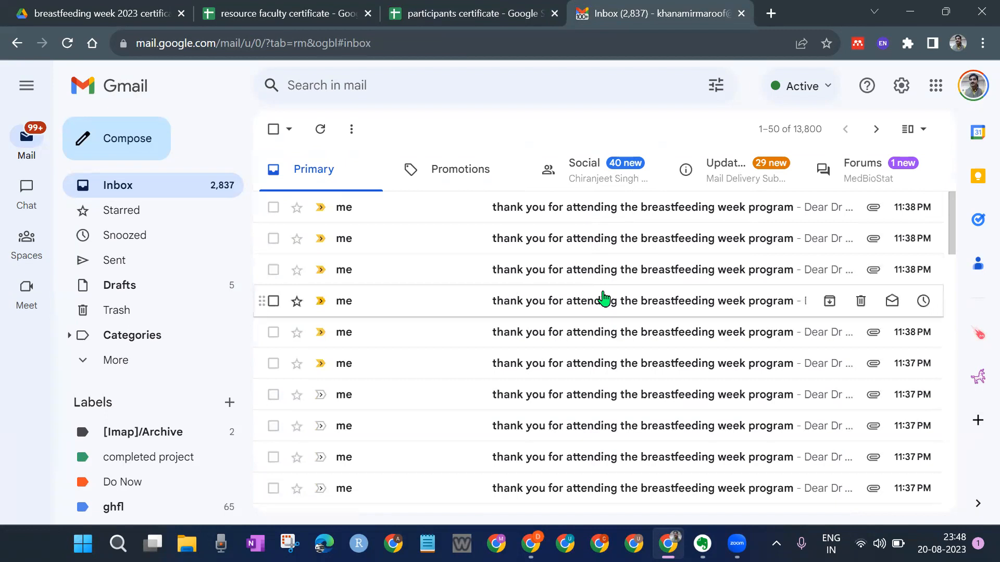
{"action": "left_click", "coordinate": [572, 213]}
{"action": "scroll", "coordinate": [583, 263], "scroll_direction": "down", "scroll_amount": 3}
{"action": "scroll", "coordinate": [584, 264], "scroll_direction": "up", "scroll_amount": 3}
{"action": "scroll", "coordinate": [584, 264], "scroll_direction": "down", "scroll_amount": 1}
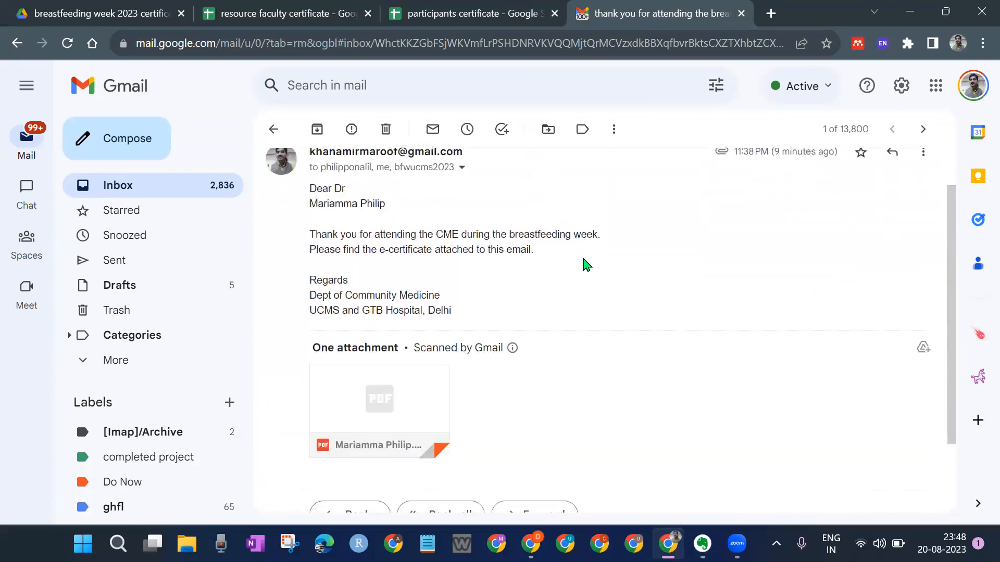
{"action": "scroll", "coordinate": [583, 264], "scroll_direction": "down", "scroll_amount": 2}
{"action": "scroll", "coordinate": [583, 263], "scroll_direction": "up", "scroll_amount": 3}
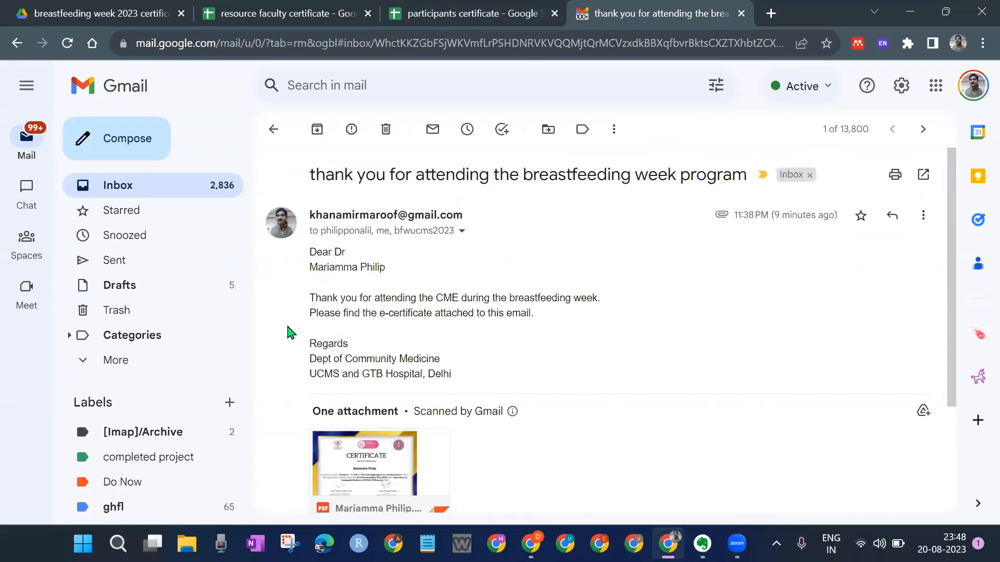
{"action": "scroll", "coordinate": [375, 312], "scroll_direction": "down", "scroll_amount": 3}
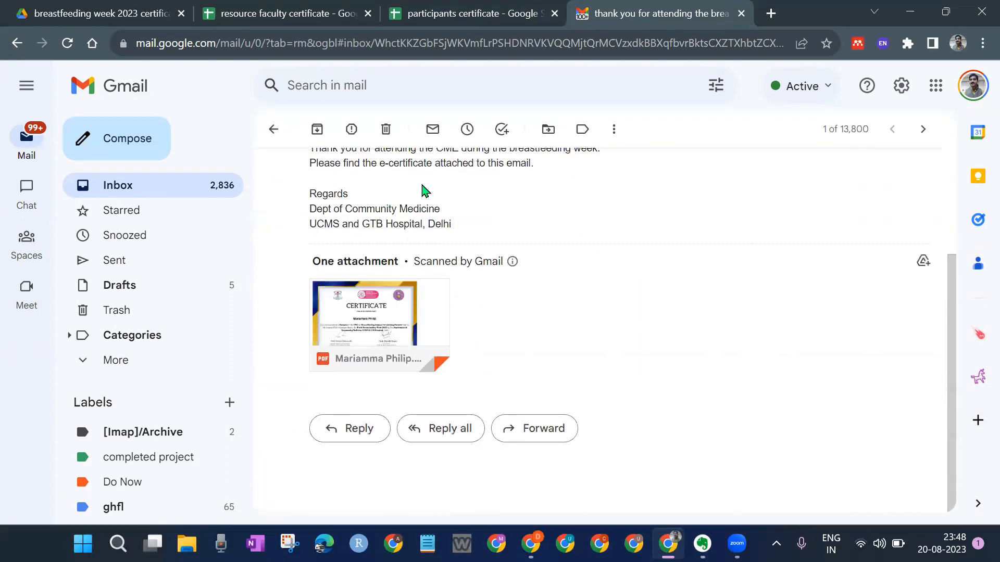
{"action": "scroll", "coordinate": [576, 243], "scroll_direction": "up", "scroll_amount": 3}
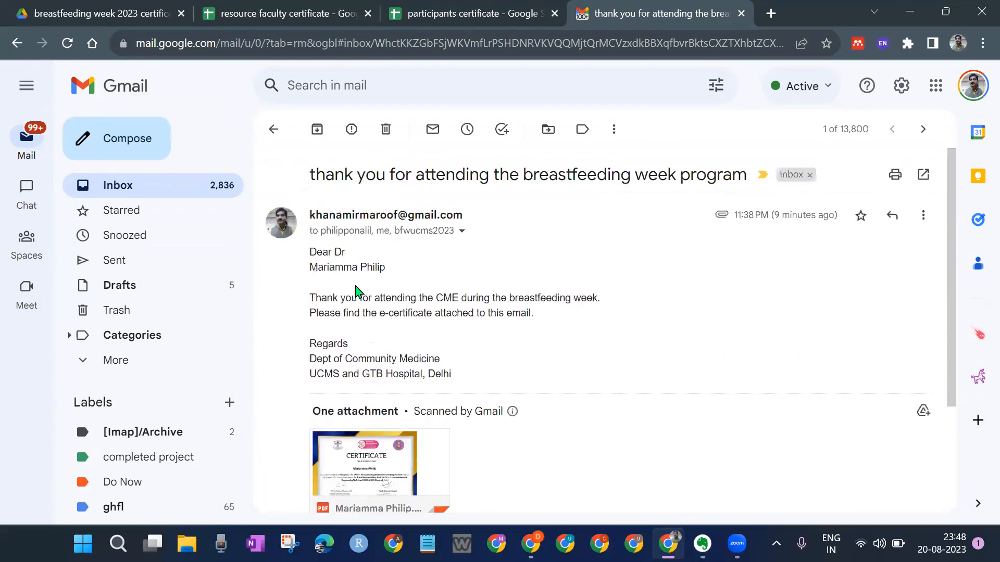
{"action": "scroll", "coordinate": [349, 290], "scroll_direction": "down", "scroll_amount": 2}
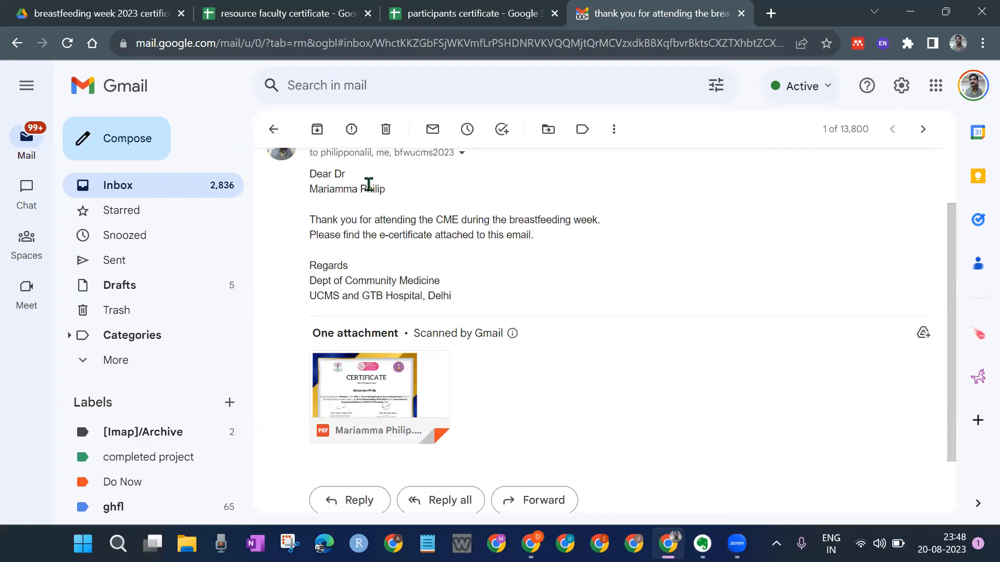
{"action": "scroll", "coordinate": [517, 250], "scroll_direction": "down", "scroll_amount": 2}
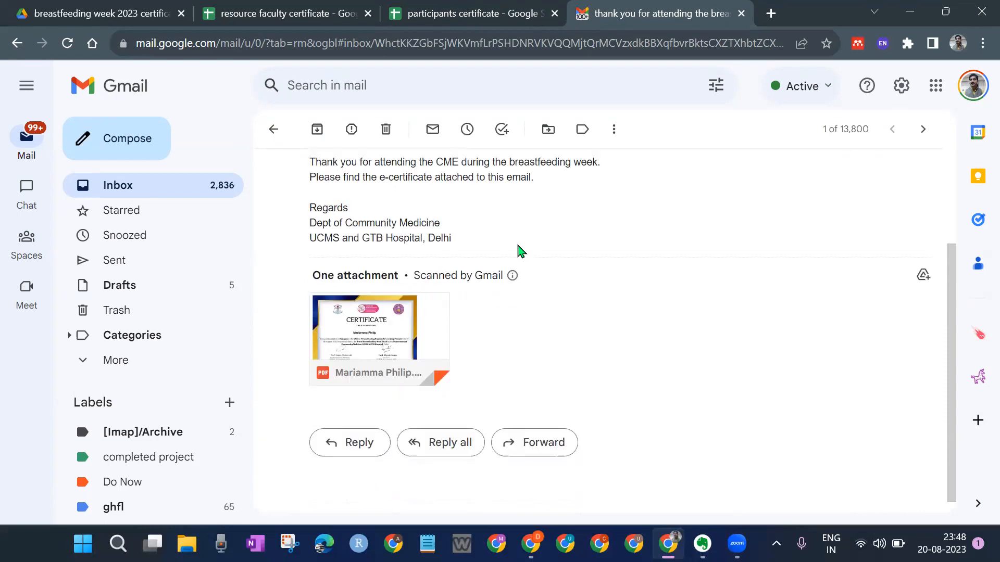
Step: Preview the attached certificate PDF, close the viewer, and return to the inbox
{"action": "left_click", "coordinate": [362, 308]}
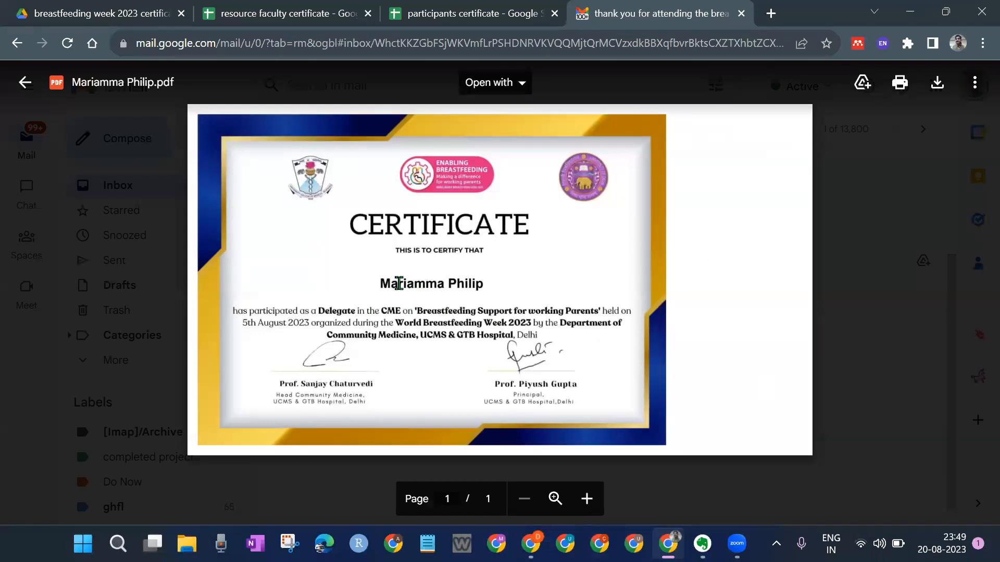
{"action": "left_click", "coordinate": [822, 312]}
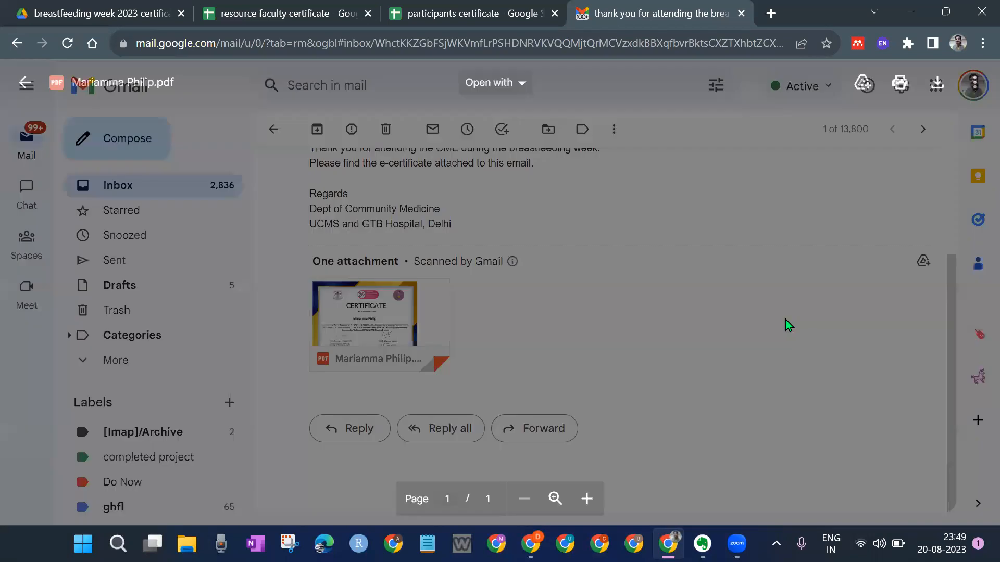
{"action": "left_click", "coordinate": [397, 306]}
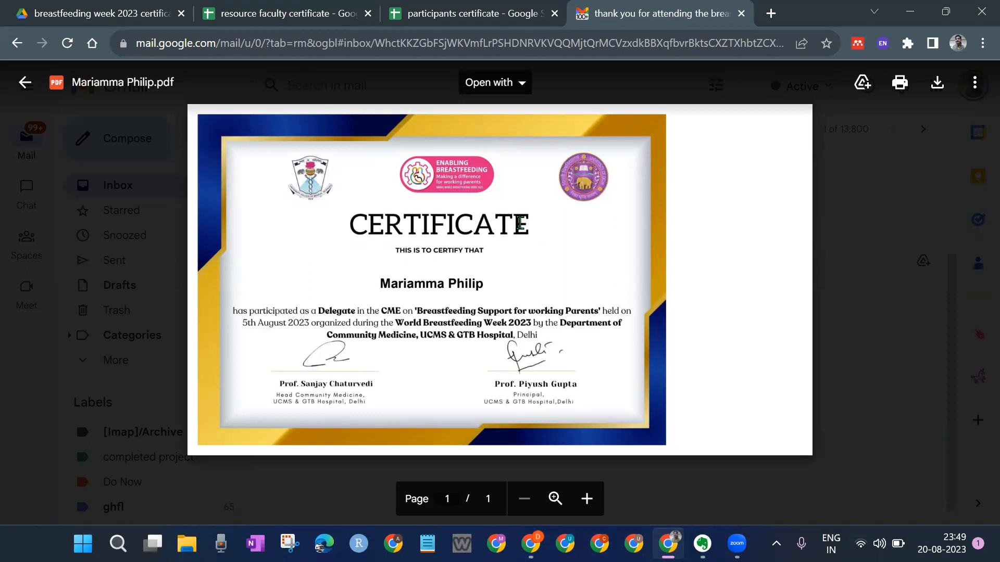
{"action": "left_click", "coordinate": [853, 287]}
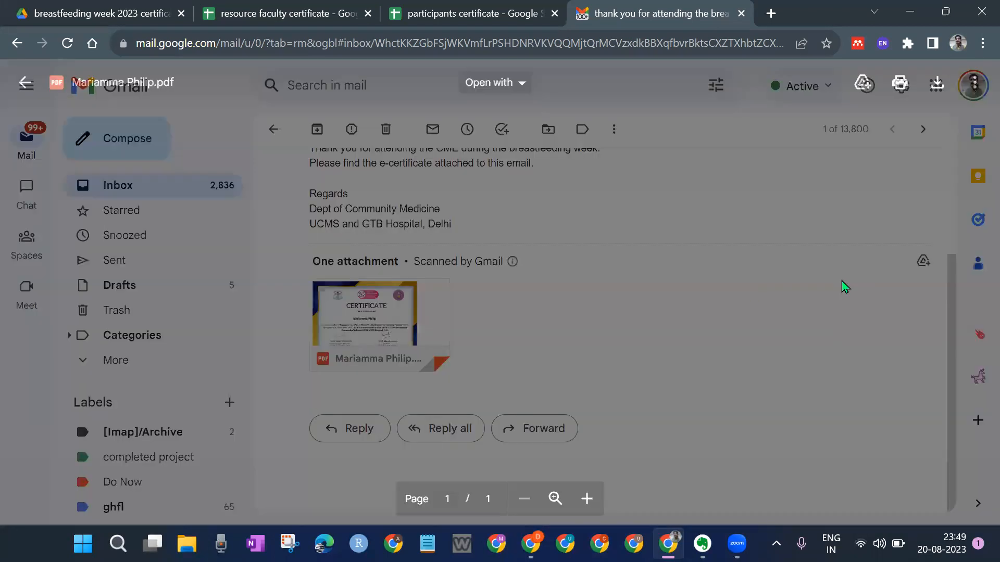
{"action": "left_click", "coordinate": [275, 130]}
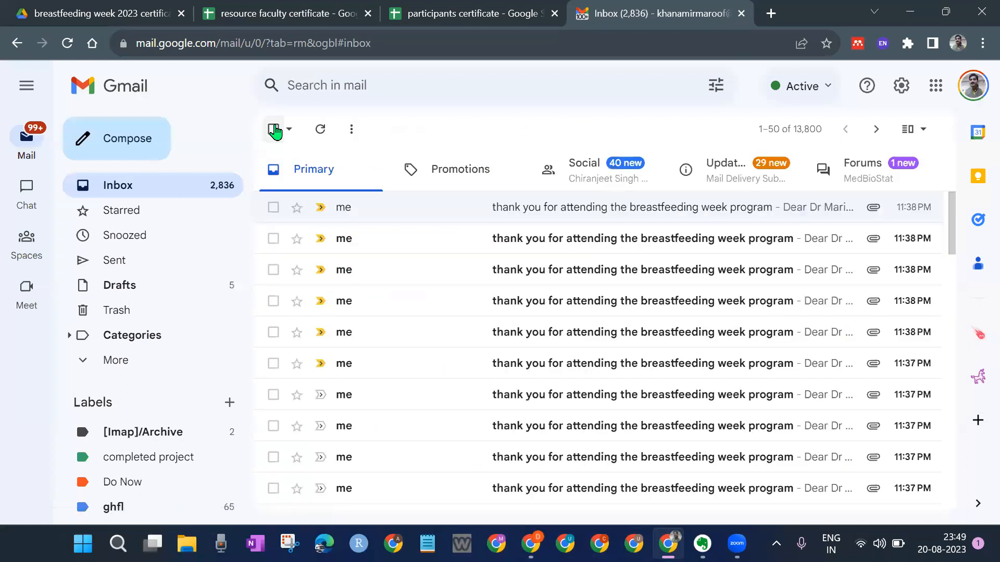